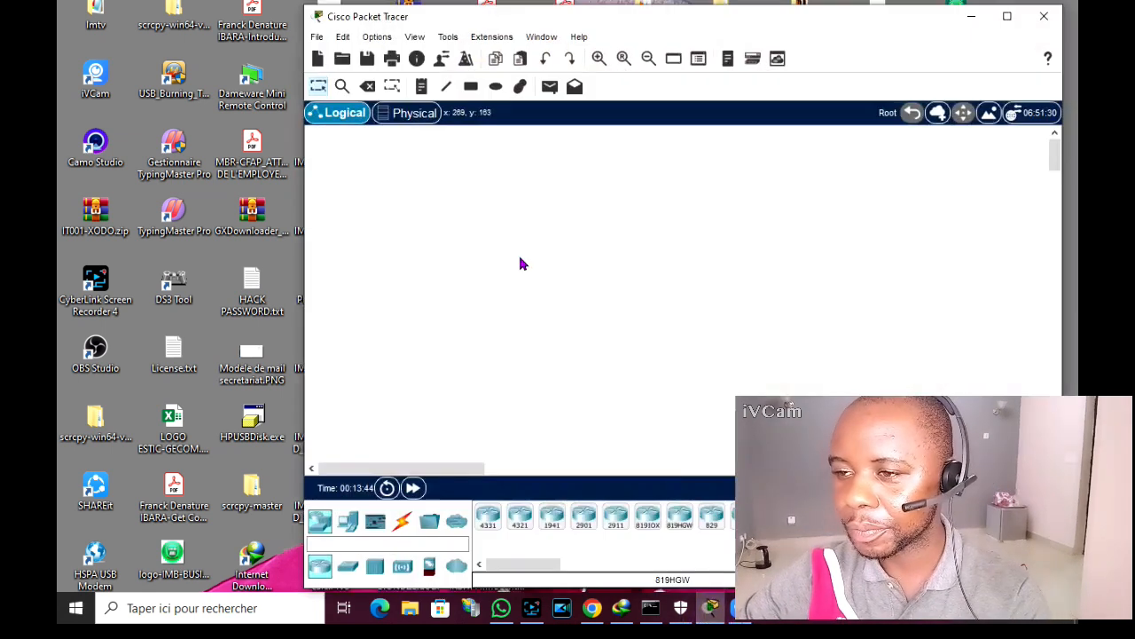
# Open LAB INTERCO.pkt from the saves folder of Cisco Packet Tracer 8.1.0 and maximize the program window
pyautogui.click(317, 37)
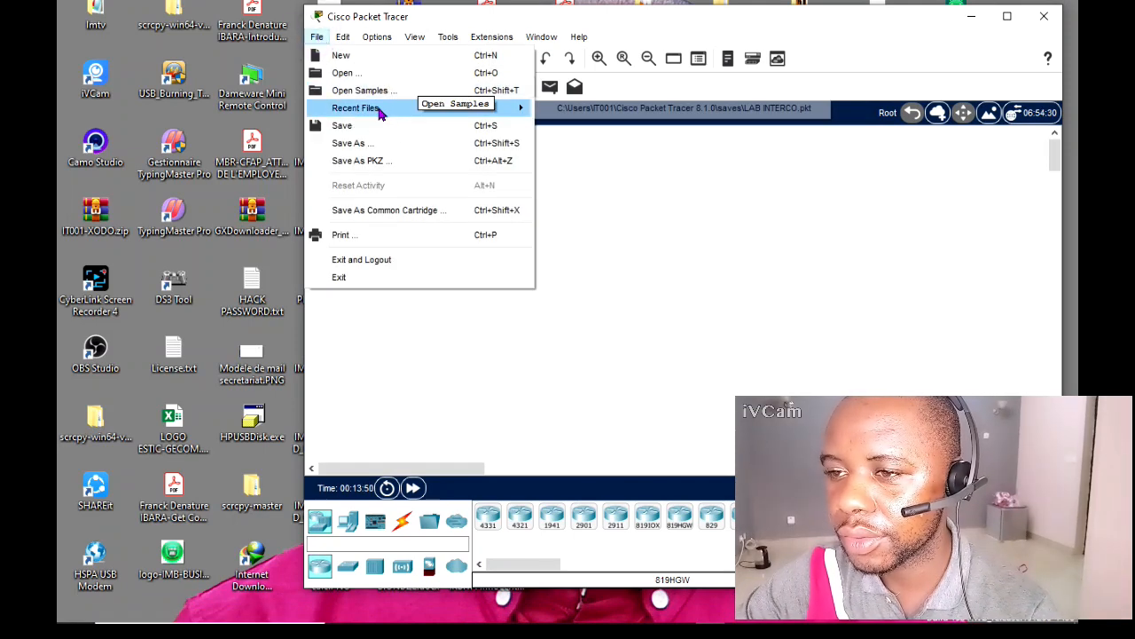
pyautogui.click(371, 75)
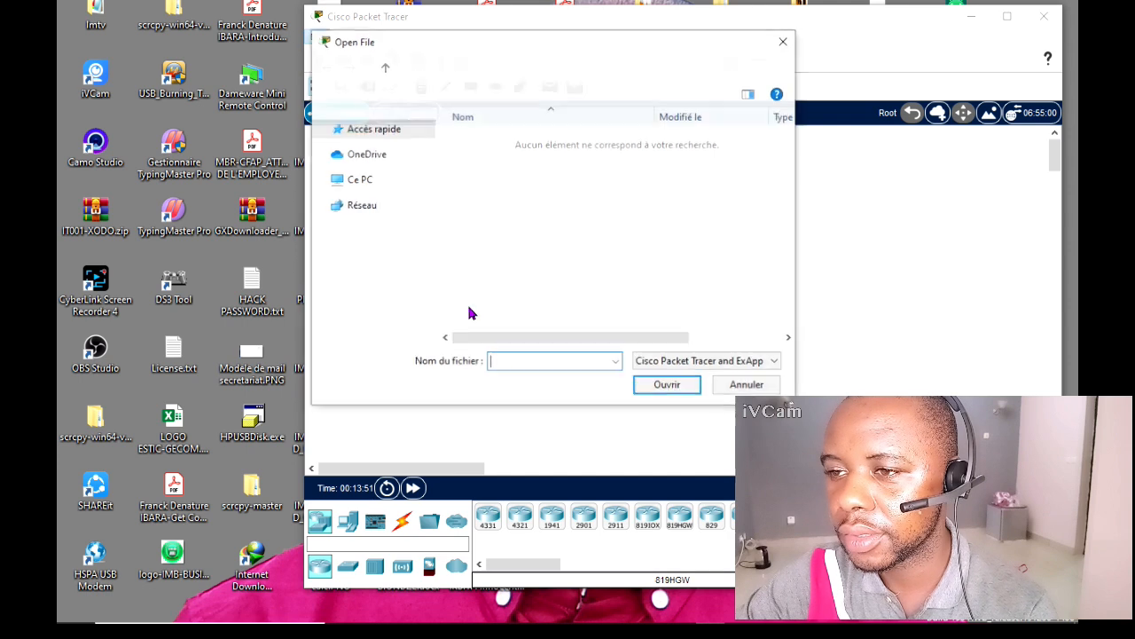
pyautogui.click(381, 61)
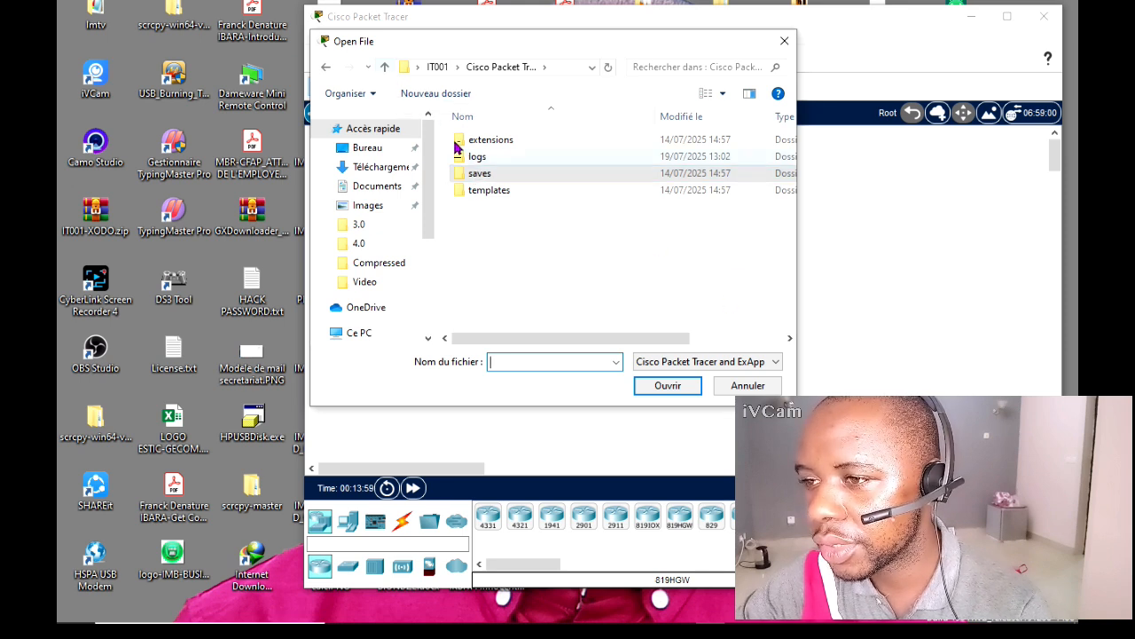
pyautogui.click(385, 69)
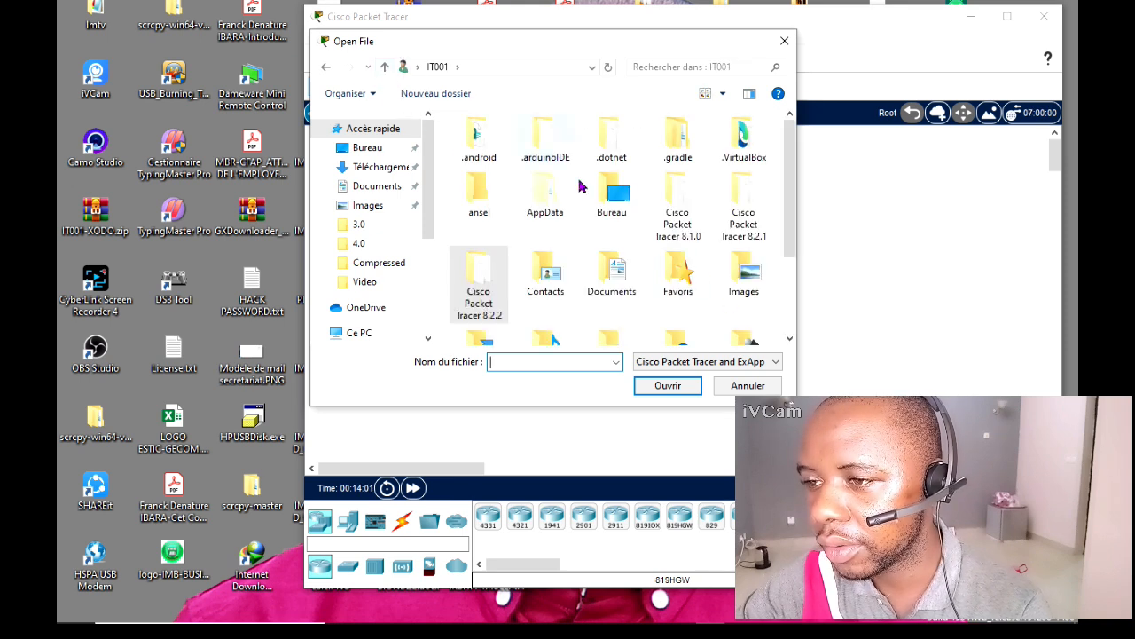
pyautogui.doubleClick(684, 227)
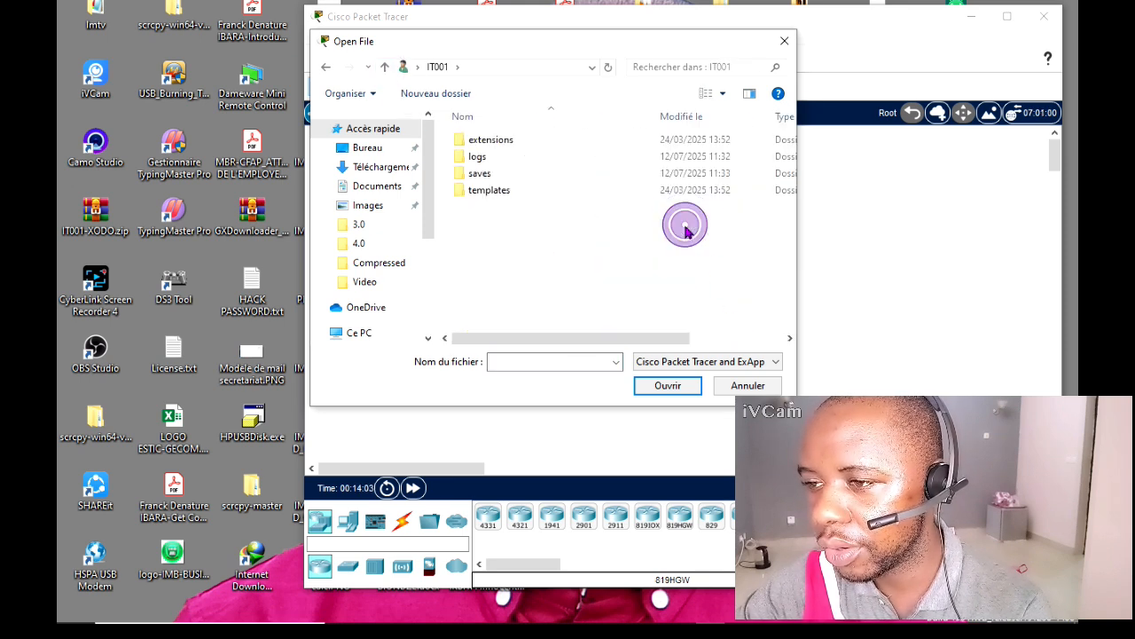
pyautogui.doubleClick(519, 176)
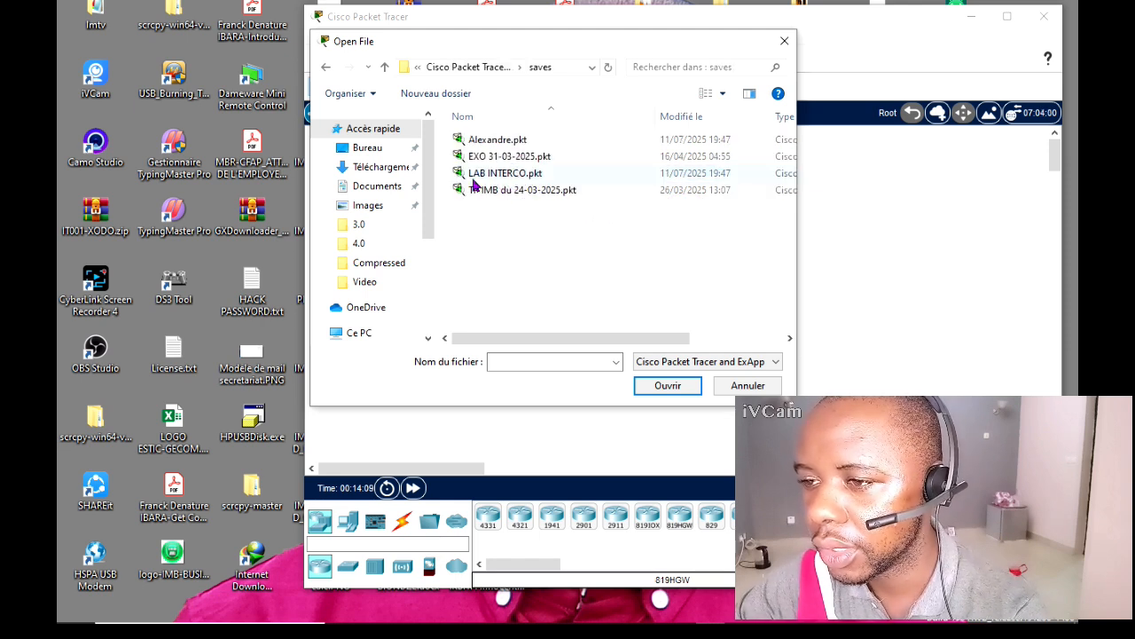
pyautogui.click(523, 178)
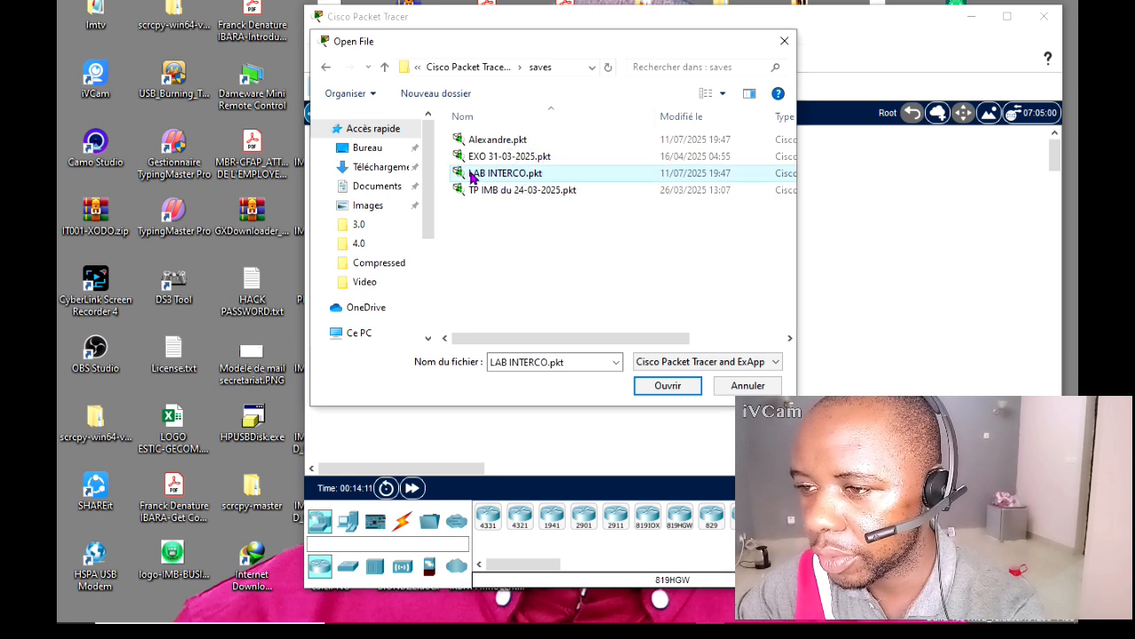
pyautogui.click(672, 385)
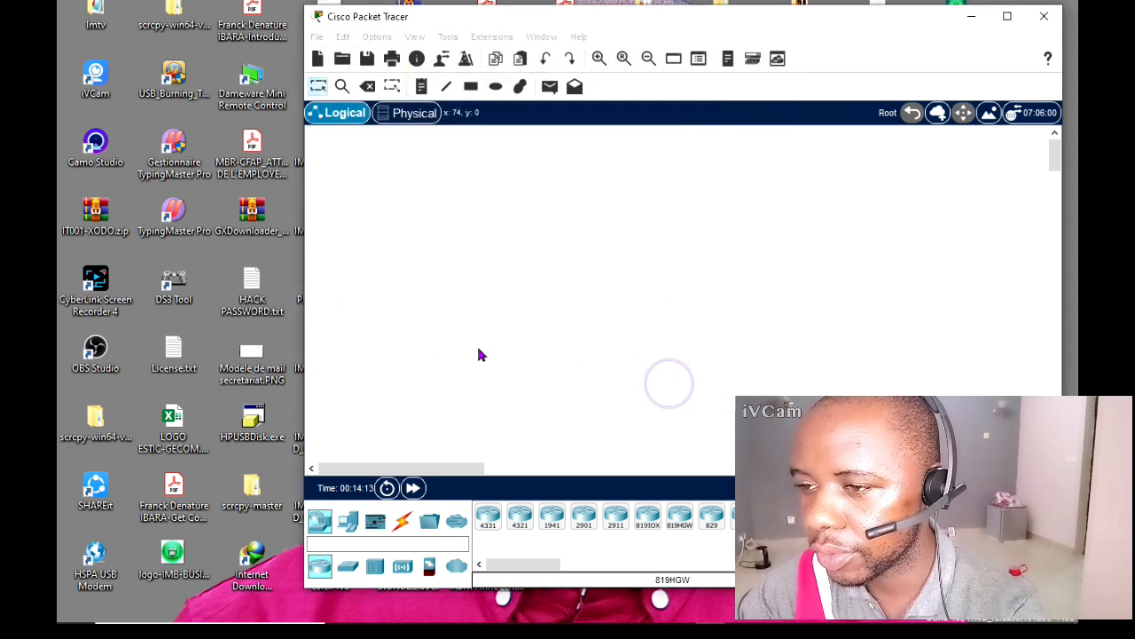
pyautogui.click(1008, 16)
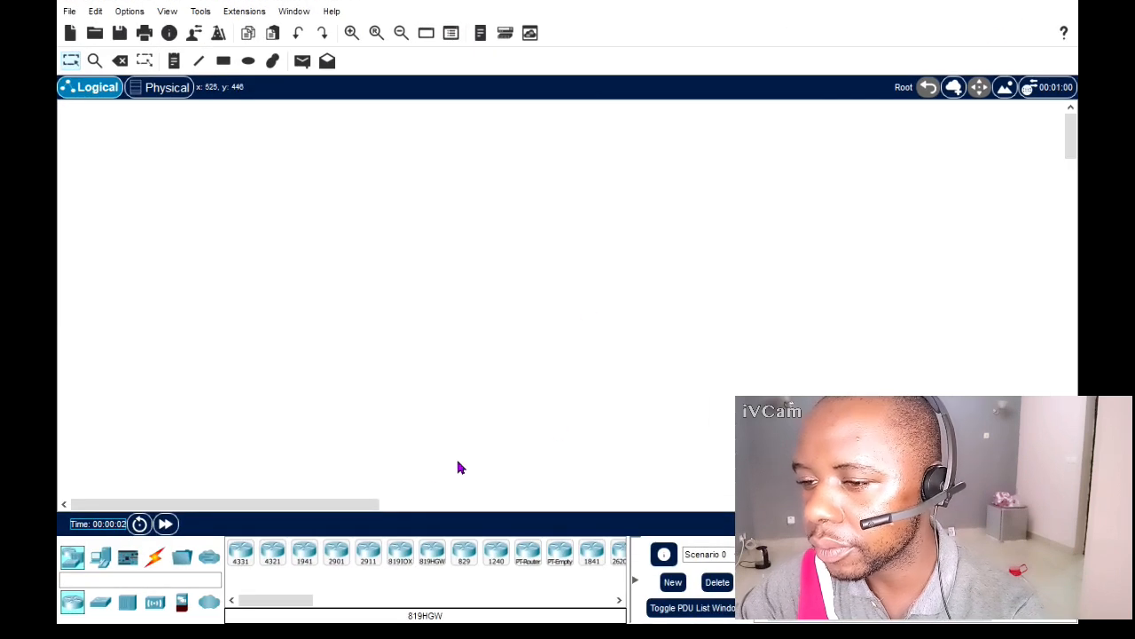
# Bring the whole network topology into view, from the Supervisor laptop to the Sr Admin Rx tablet
pyautogui.moveTo(347, 501); pyautogui.dragTo(605, 510)
pyautogui.scroll(-5, 631, 377)
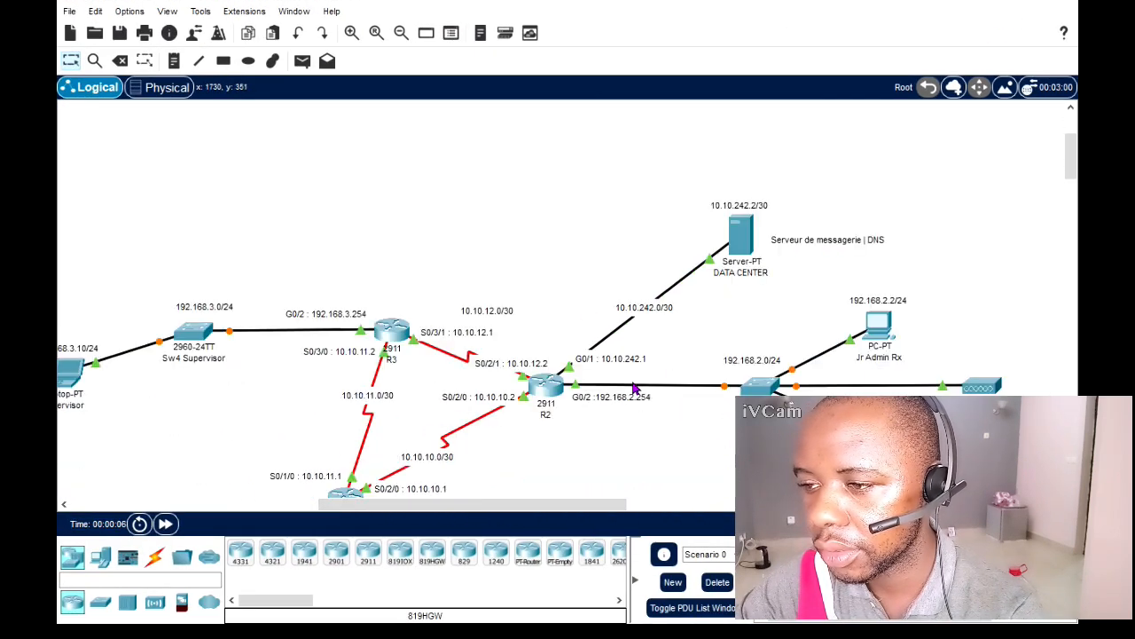
pyautogui.scroll(-2, 634, 386)
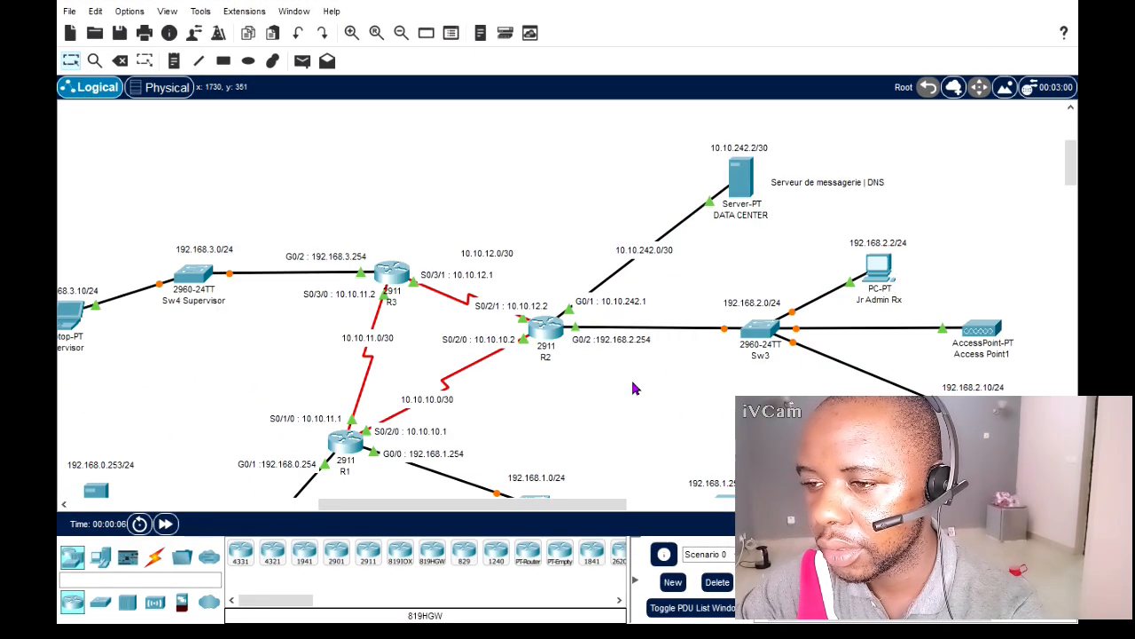
pyautogui.click(400, 33)
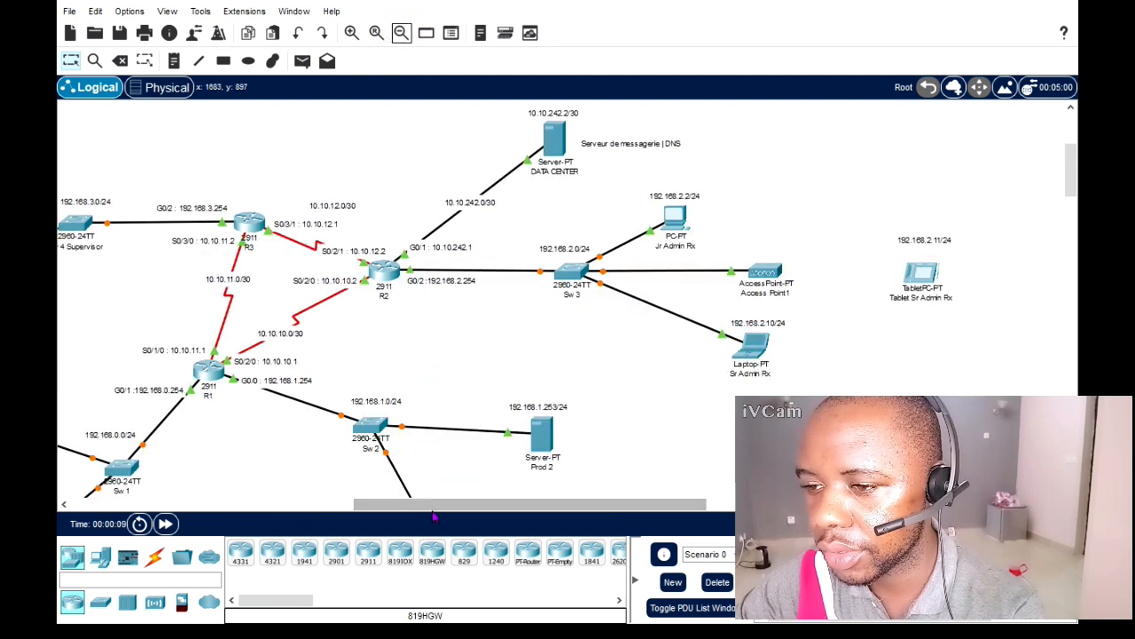
pyautogui.moveTo(434, 504); pyautogui.dragTo(390, 510)
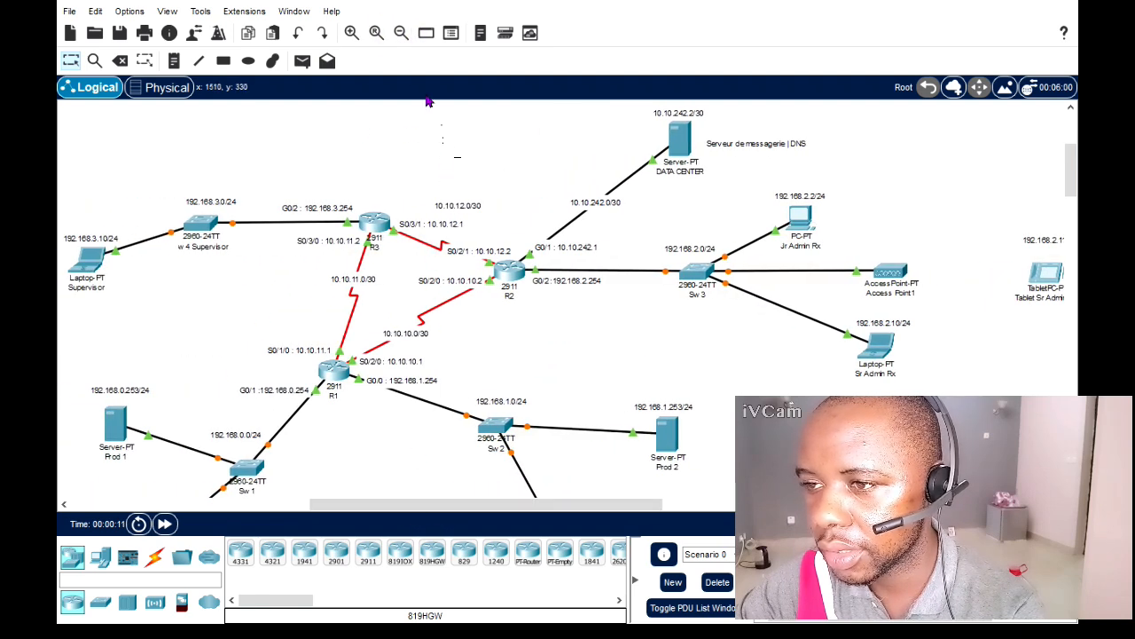
pyautogui.click(403, 32)
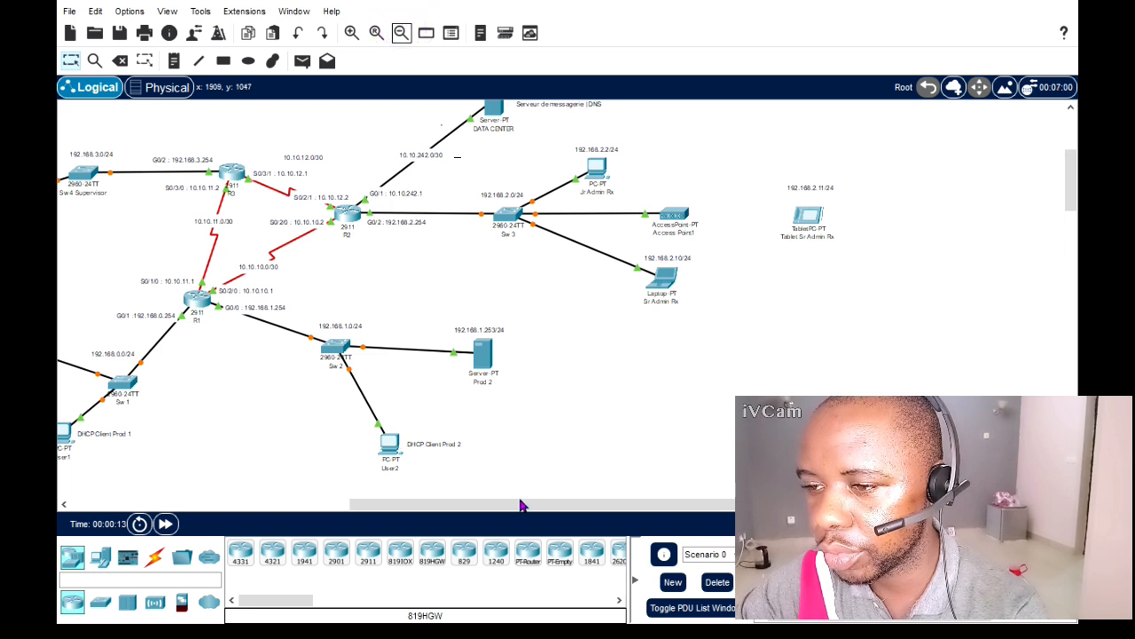
pyautogui.moveTo(519, 508); pyautogui.dragTo(448, 505)
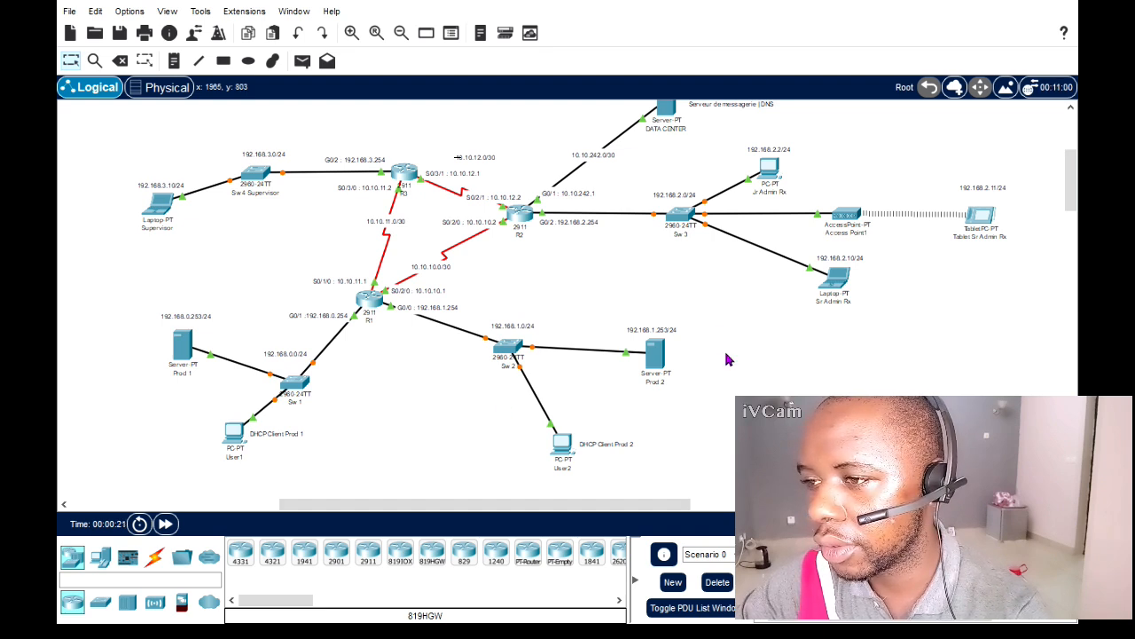
# Examine the DATA CENTER server's address summary and the Prod 1 and Prod 2 parts of the topology
pyautogui.scroll(2, 726, 359)
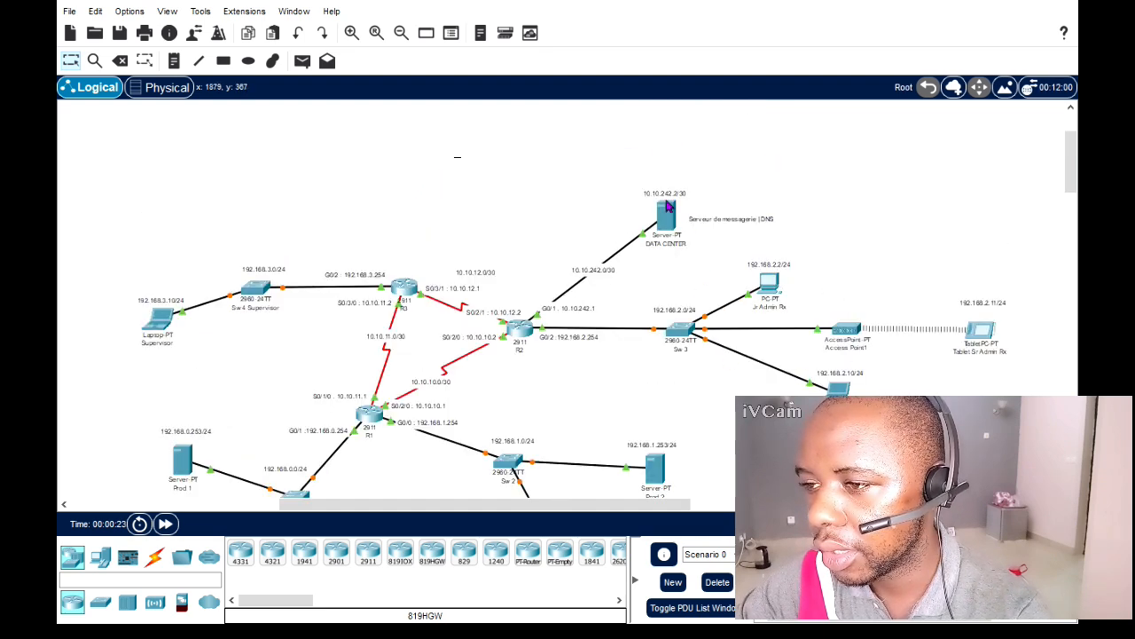
pyautogui.moveTo(674, 221)
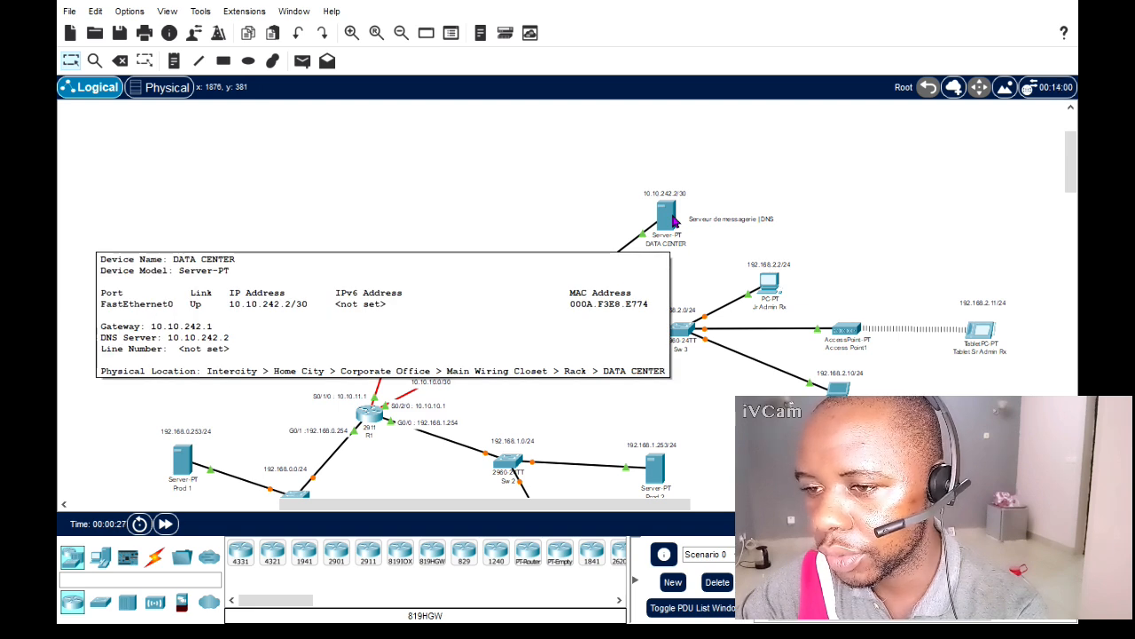
pyautogui.scroll(-3, 688, 255)
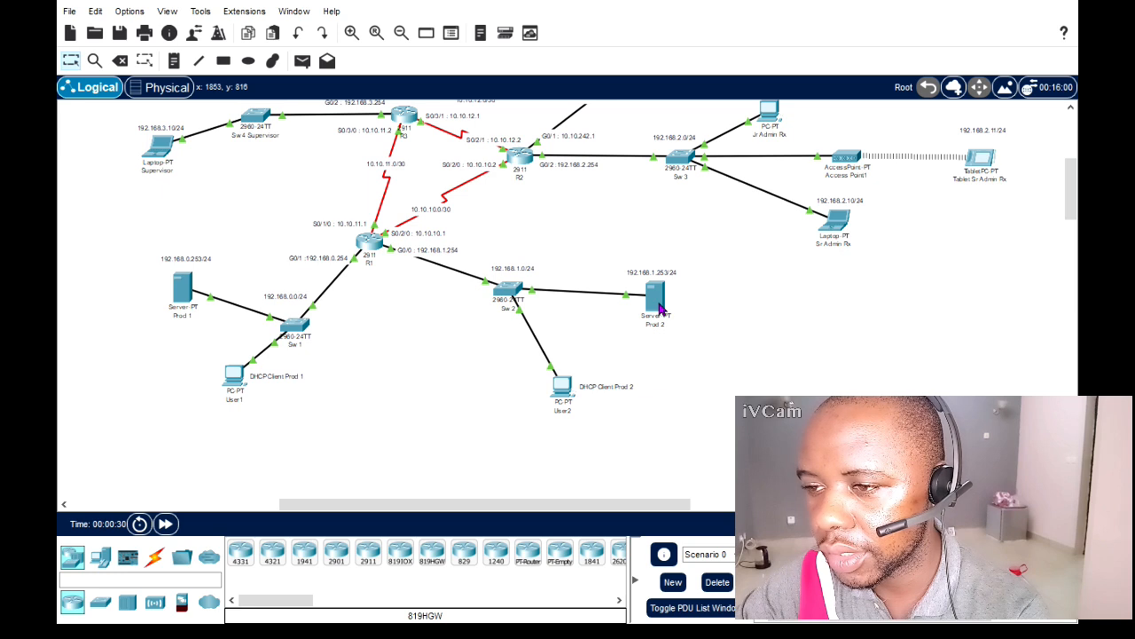
pyautogui.moveTo(666, 308)
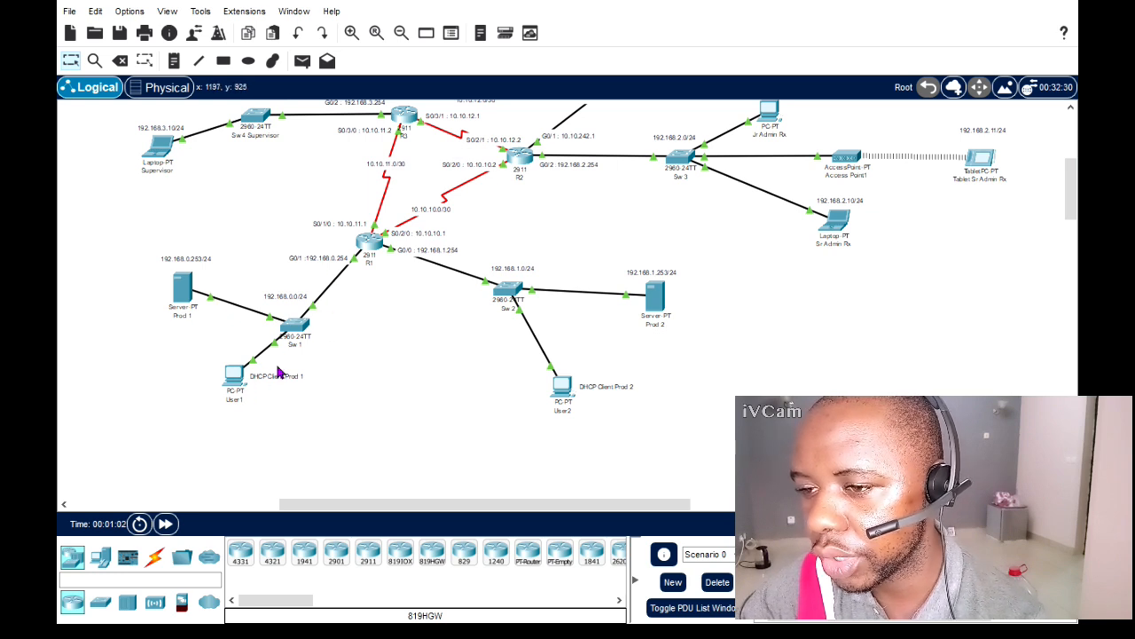
pyautogui.scroll(1, 367, 322)
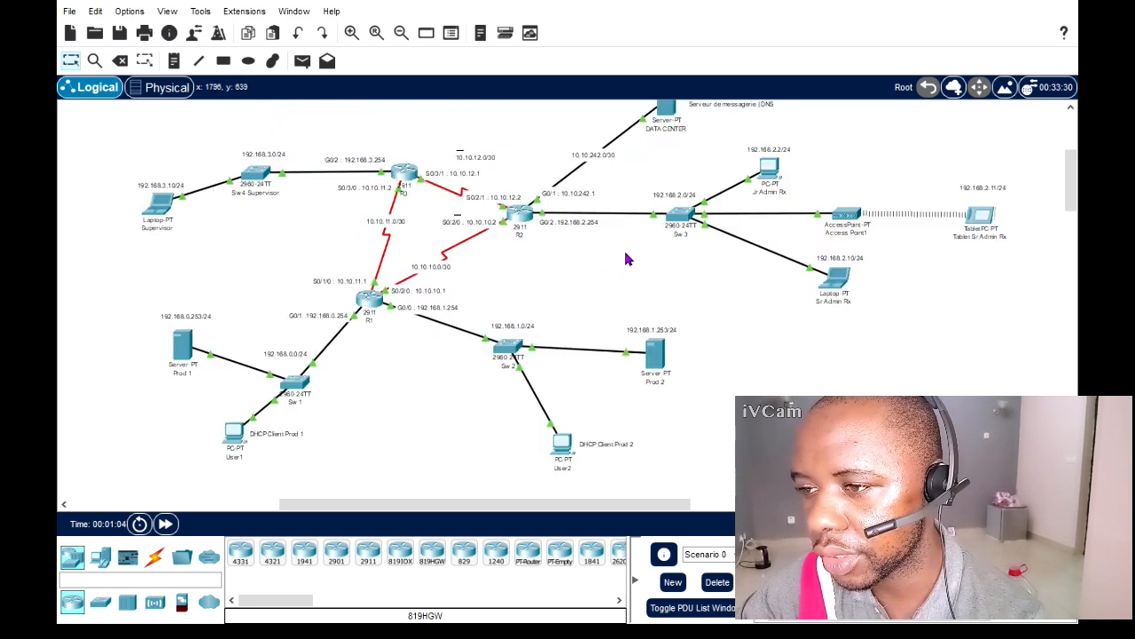
# Open the DATA CENTER server and review its IP configuration, including the default gateway and DNS server
pyautogui.scroll(1, 626, 256)
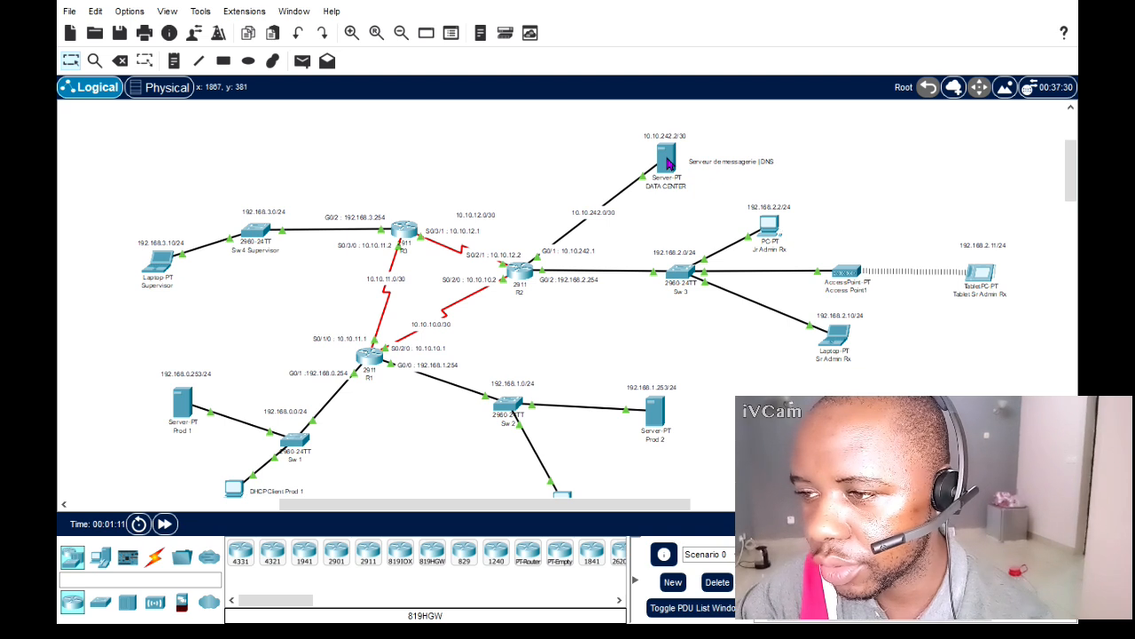
pyautogui.moveTo(668, 162)
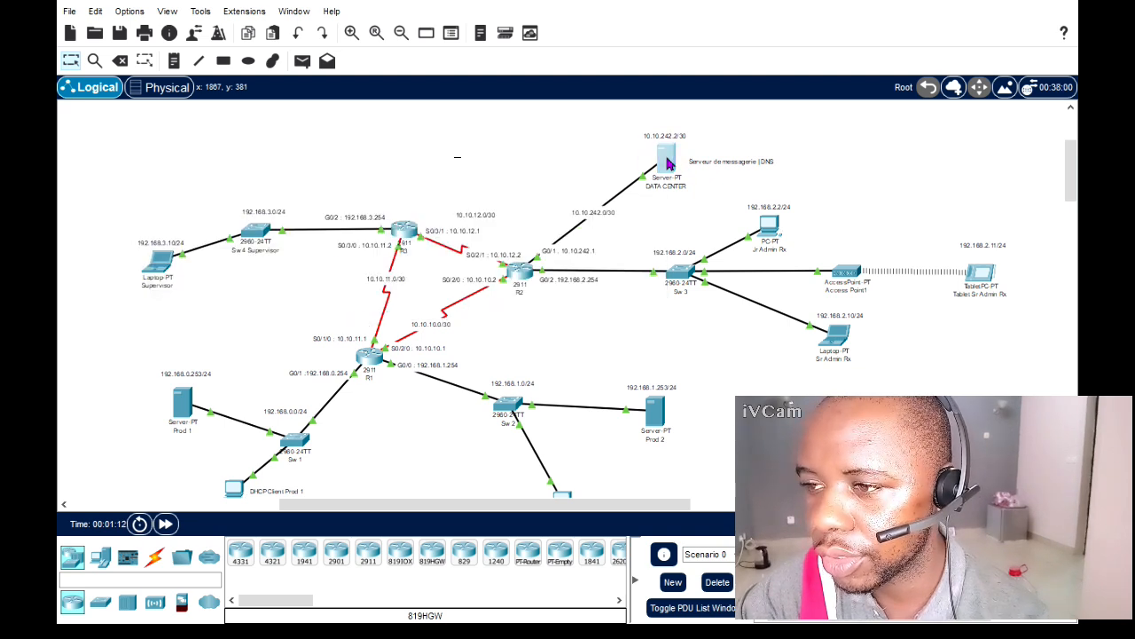
pyautogui.click(668, 162)
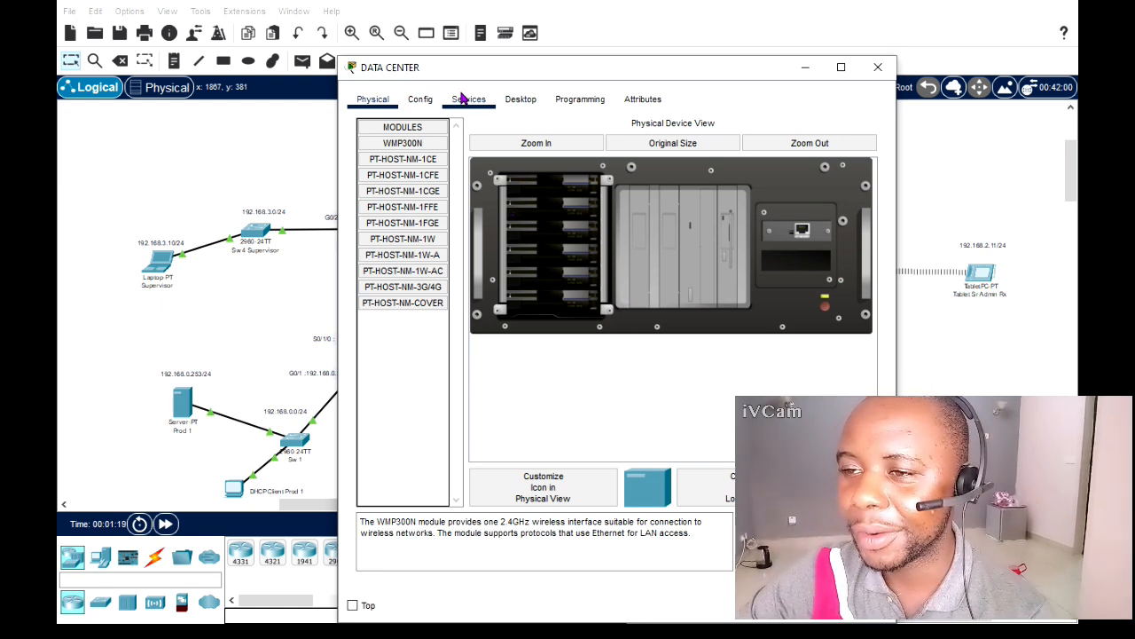
pyautogui.click(383, 100)
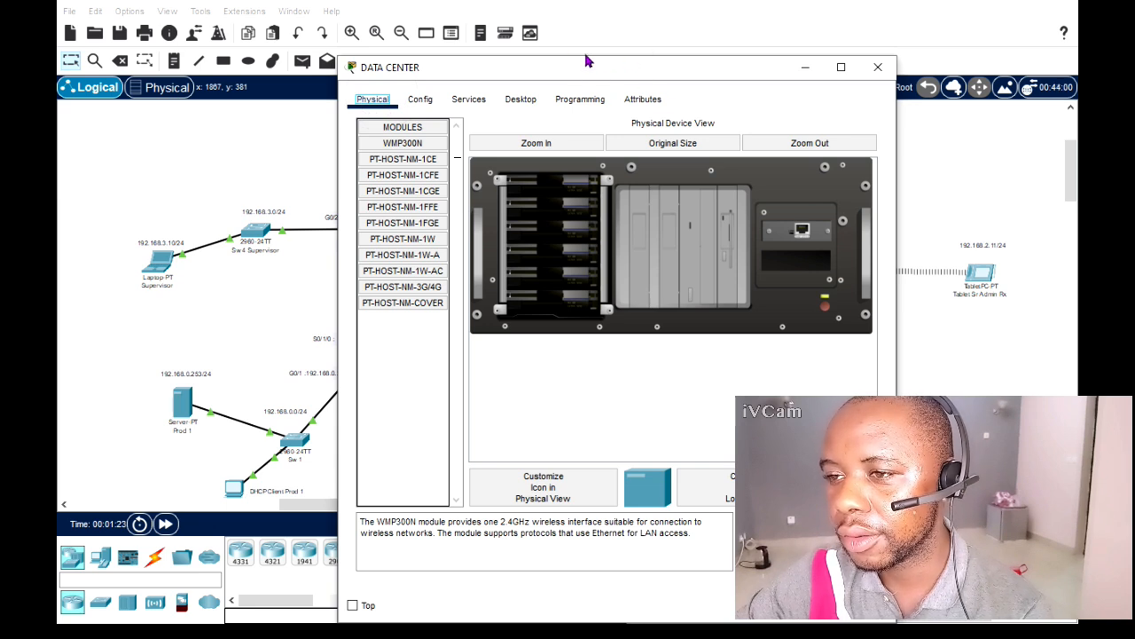
pyautogui.moveTo(568, 71); pyautogui.dragTo(557, 49)
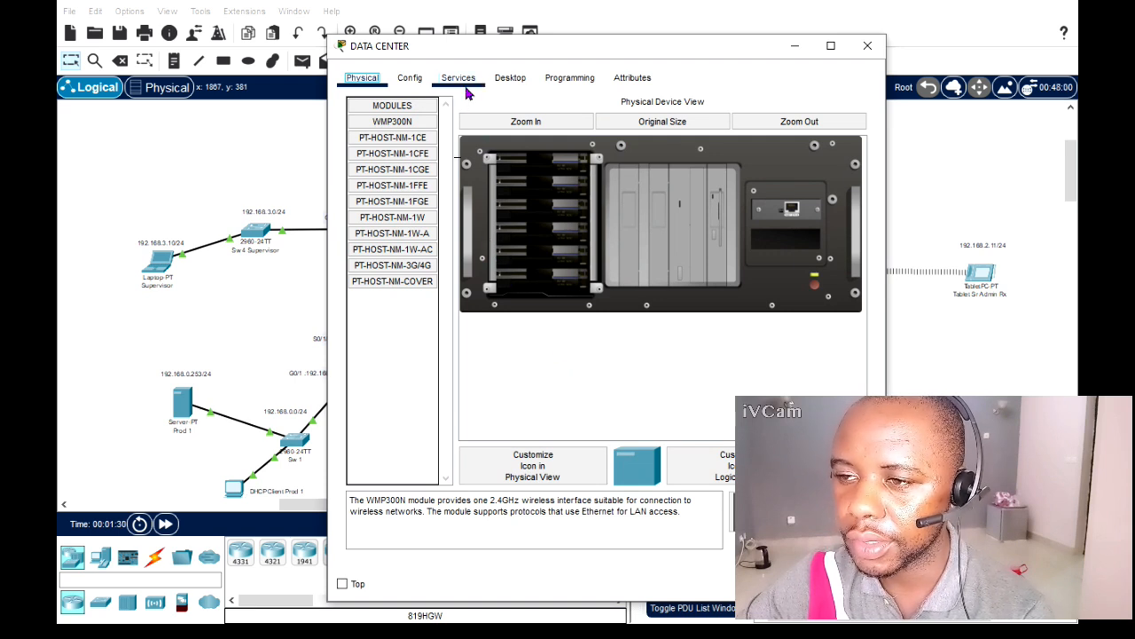
pyautogui.click(517, 78)
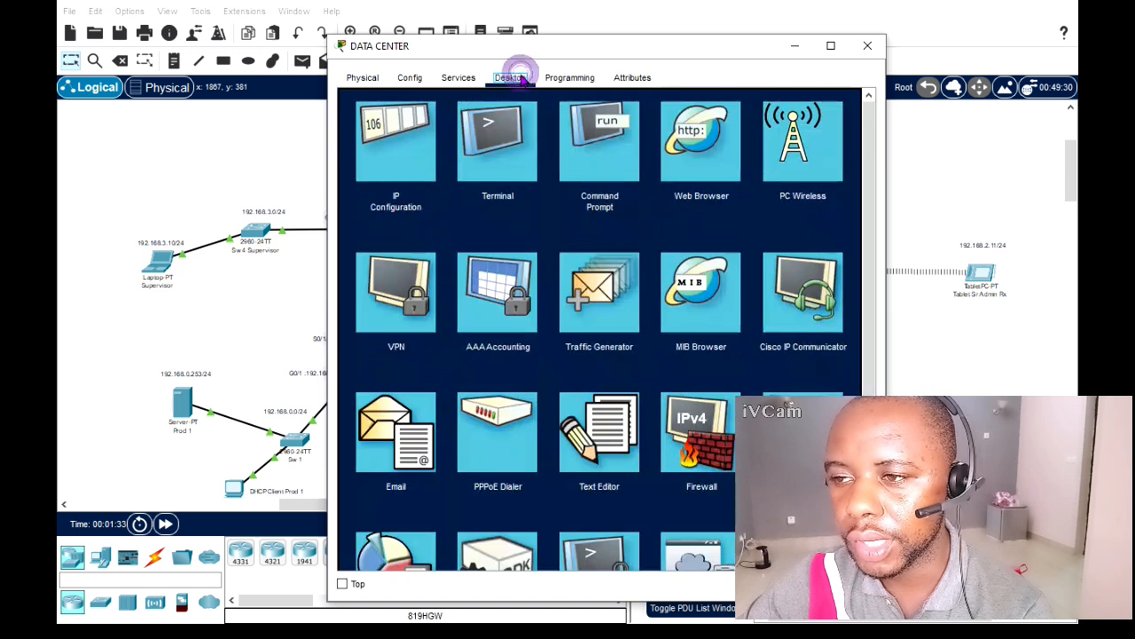
pyautogui.click(377, 152)
pyautogui.click(545, 232)
pyautogui.click(547, 214)
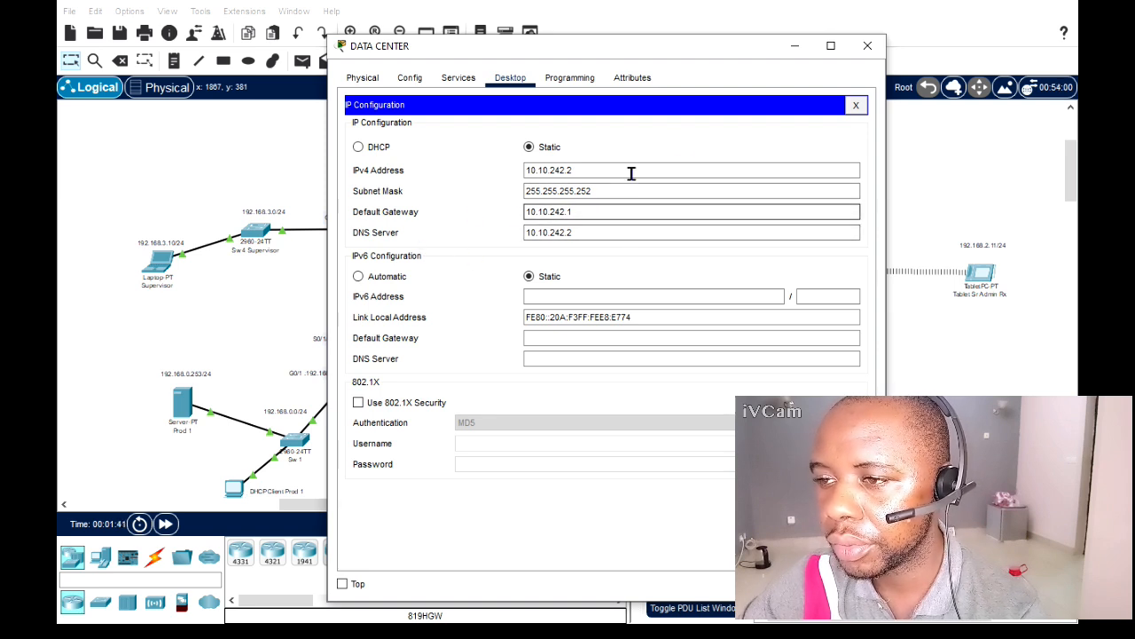
pyautogui.moveTo(603, 45); pyautogui.dragTo(896, 241)
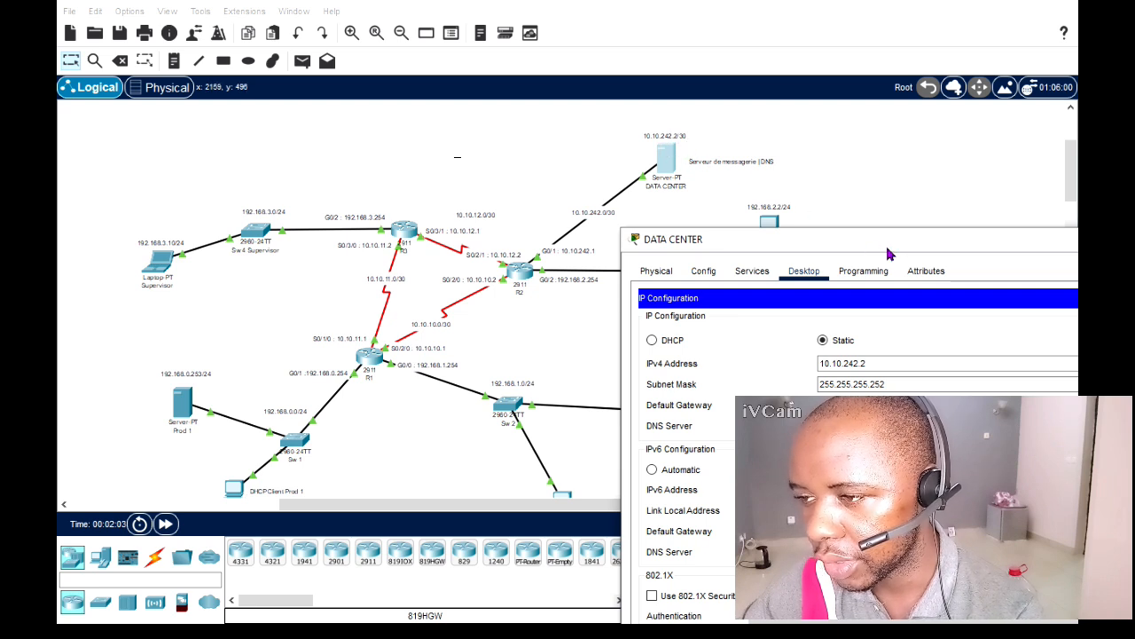
pyautogui.moveTo(920, 244); pyautogui.dragTo(698, 129)
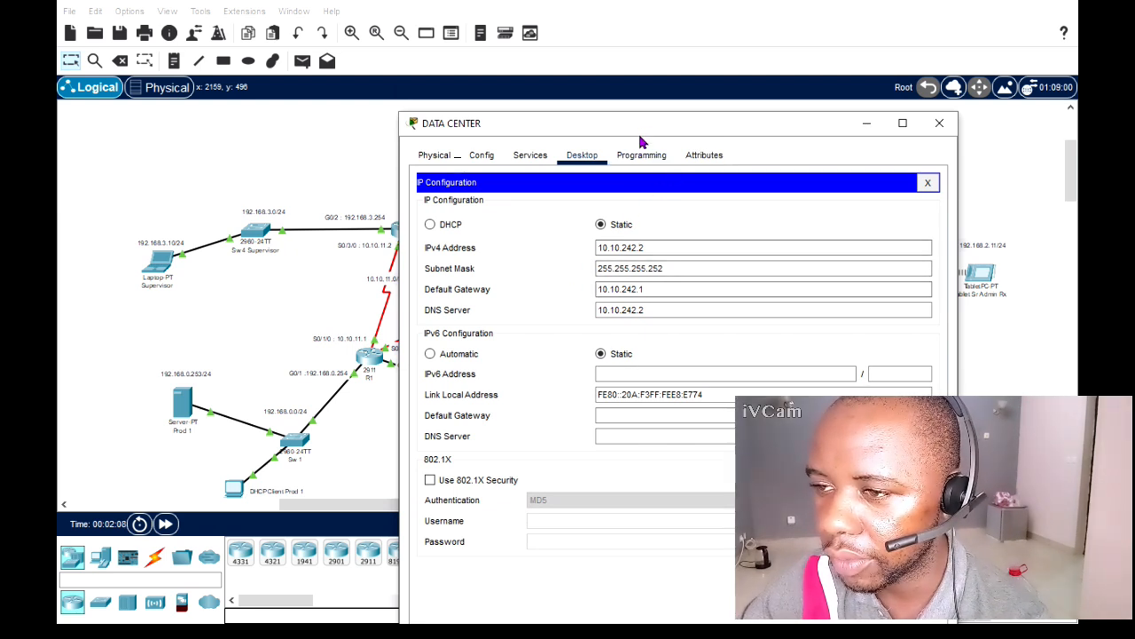
pyautogui.click(533, 158)
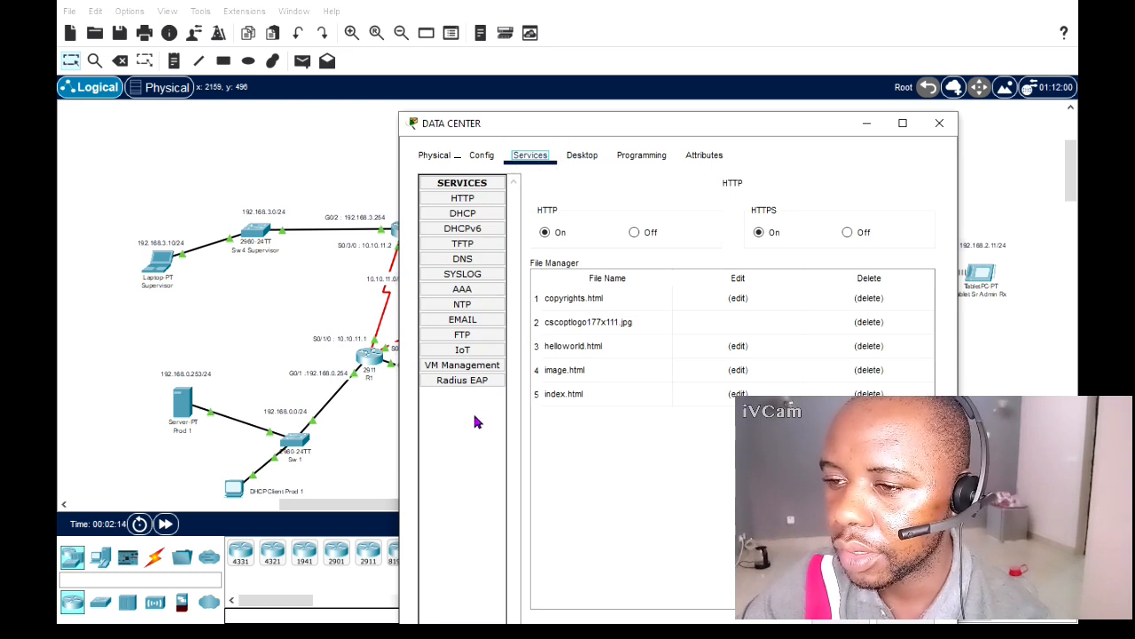
pyautogui.moveTo(556, 125); pyautogui.dragTo(636, 70)
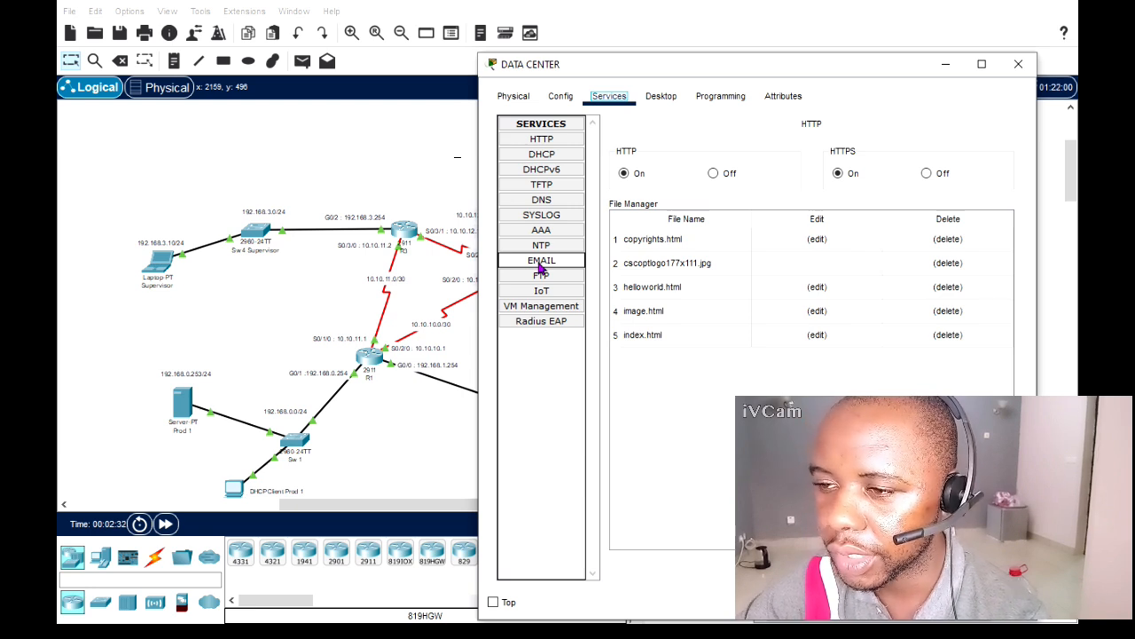
pyautogui.click(559, 204)
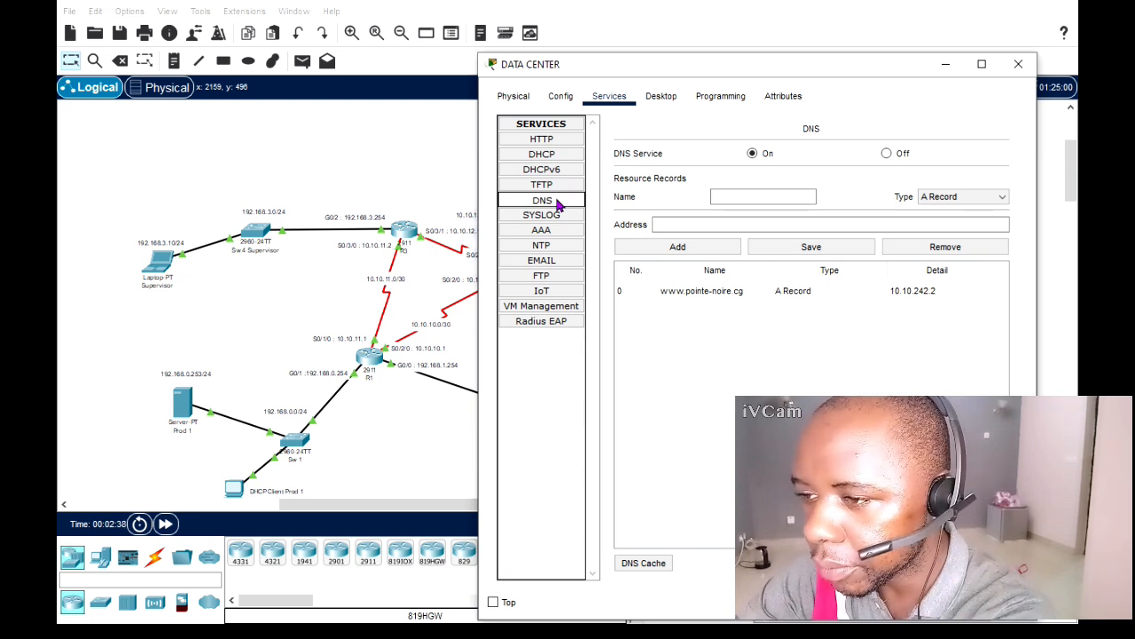
pyautogui.click(700, 295)
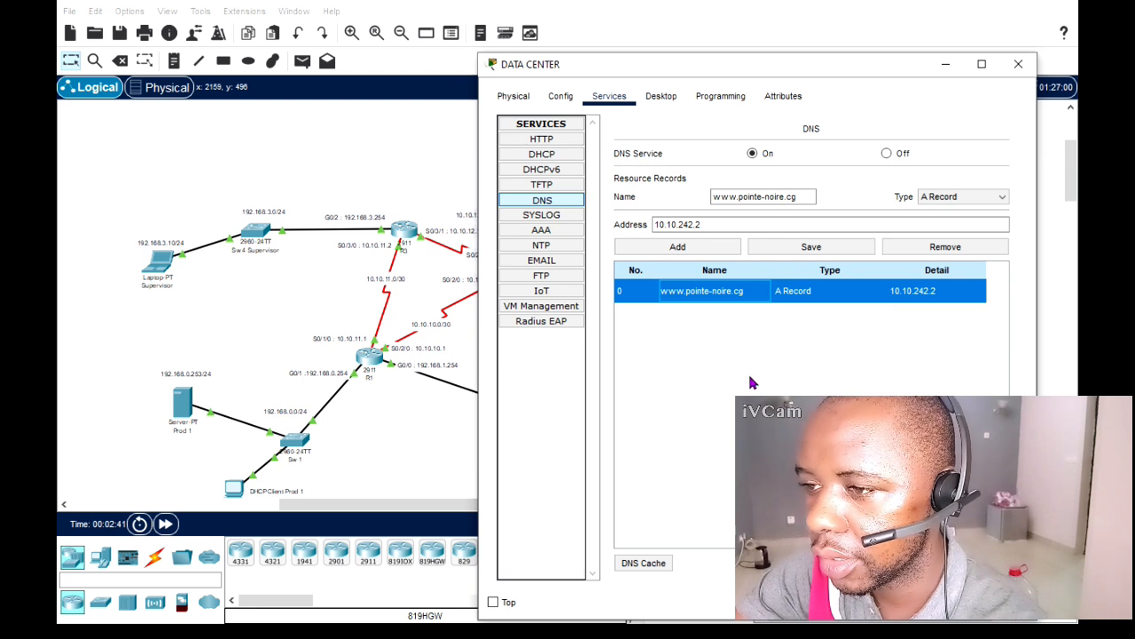
pyautogui.click(746, 199)
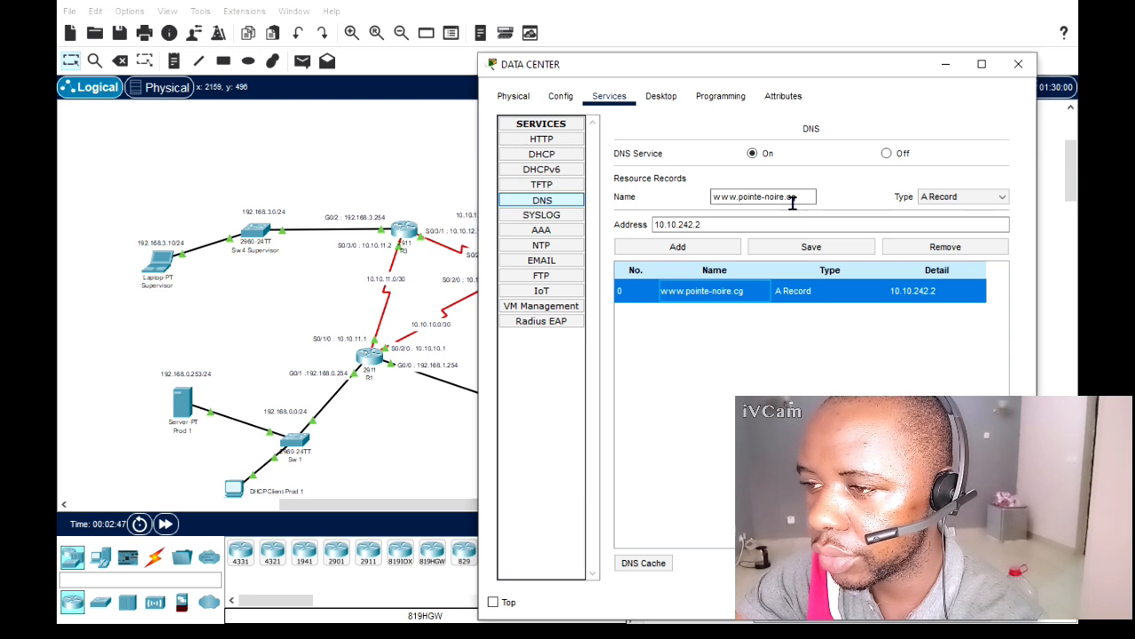
pyautogui.click(665, 224)
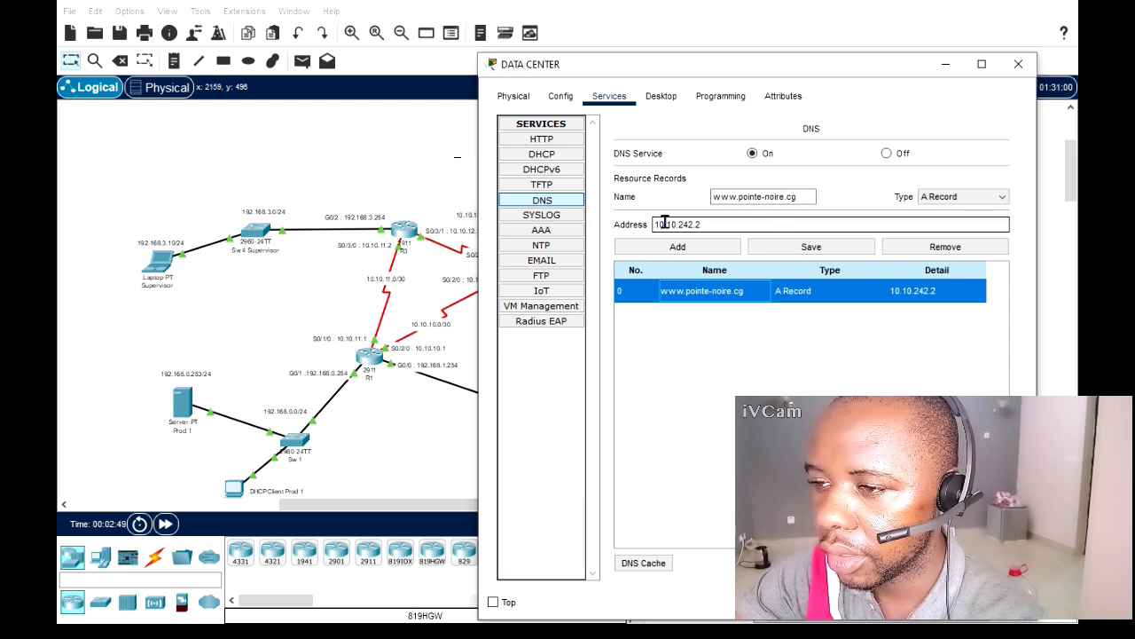
pyautogui.click(717, 251)
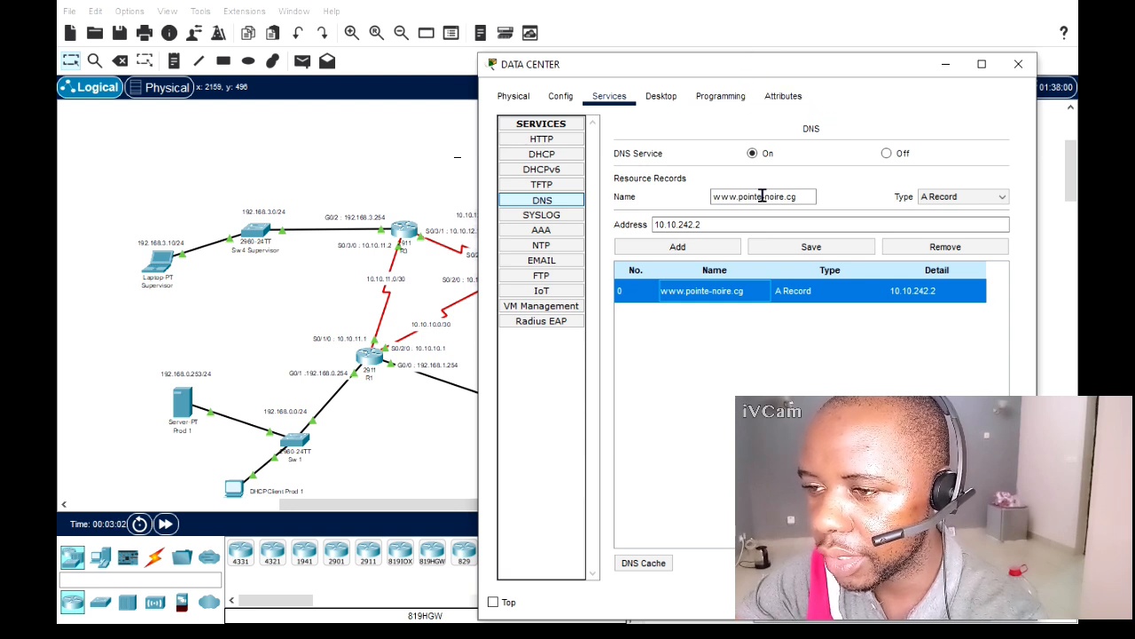
pyautogui.click(825, 248)
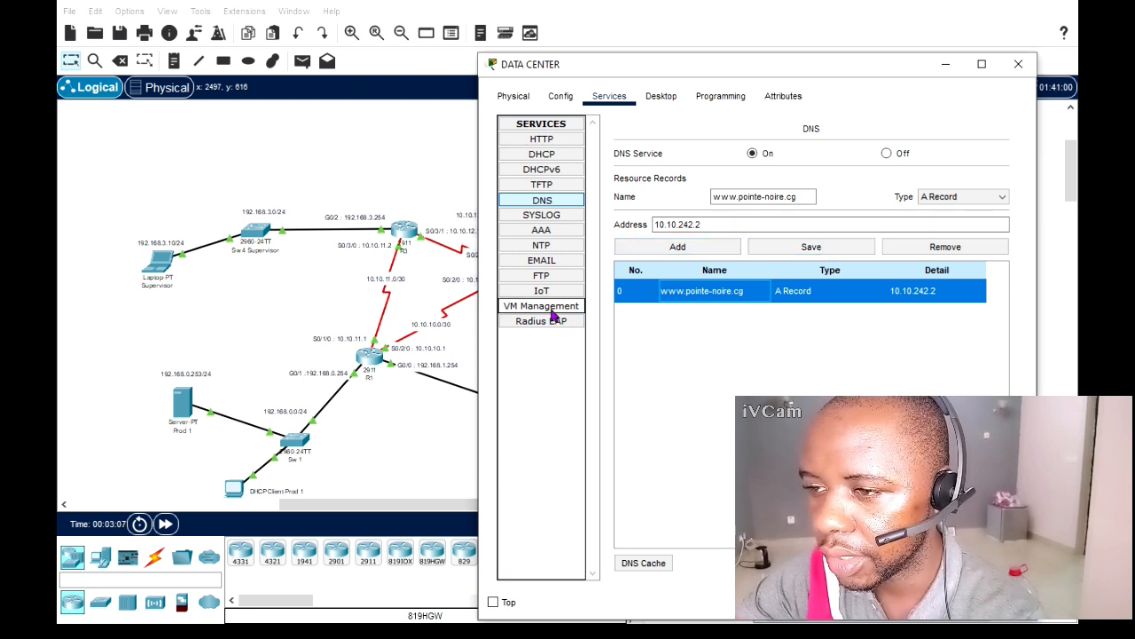
pyautogui.click(545, 261)
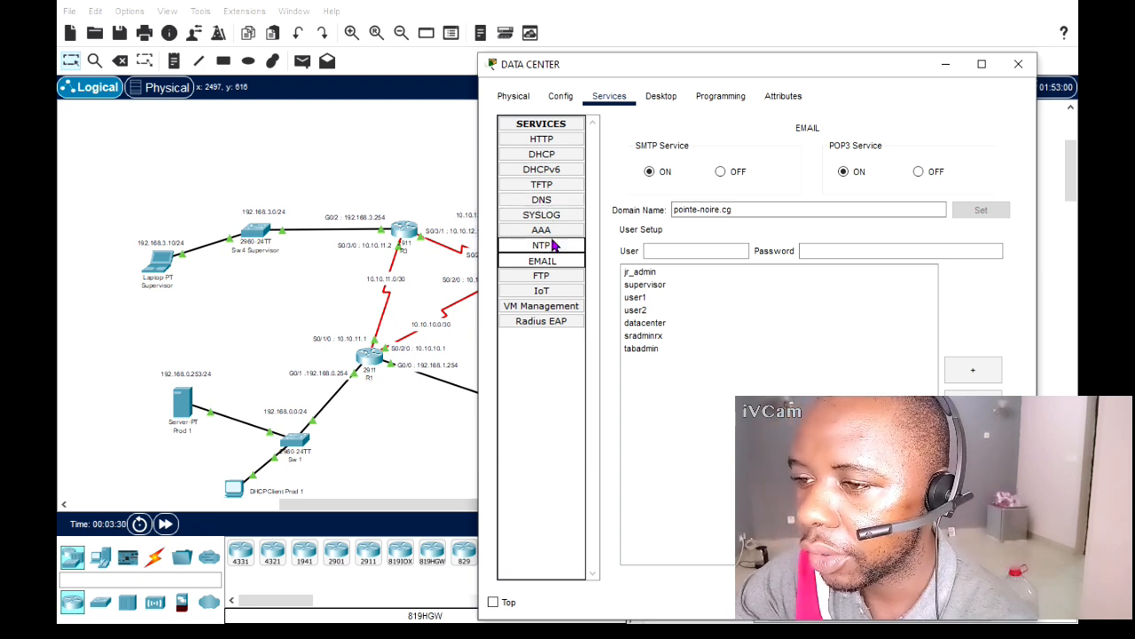
pyautogui.click(566, 201)
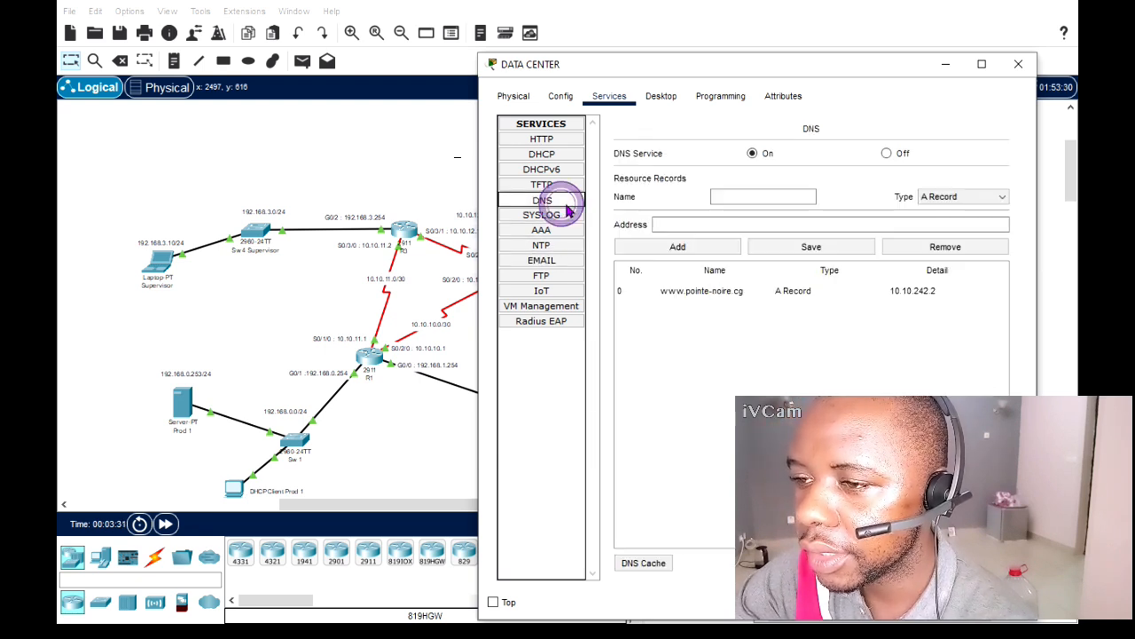
pyautogui.click(717, 291)
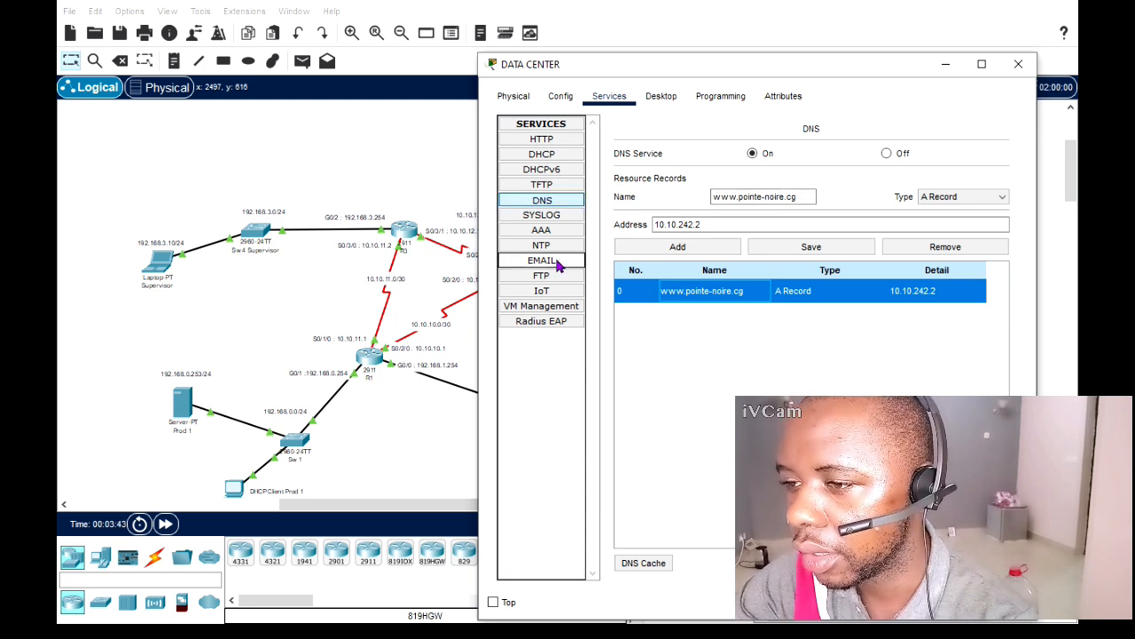
# Add the user XYZ with an account password to the DATA CENTER server's email service
pyautogui.click(542, 261)
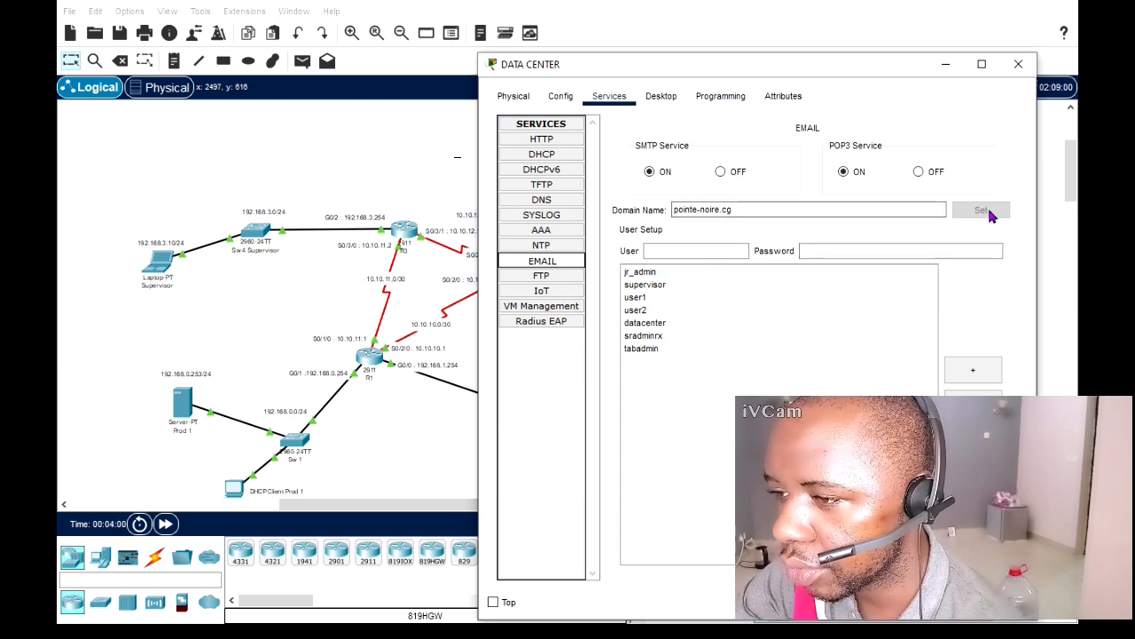
pyautogui.click(705, 253)
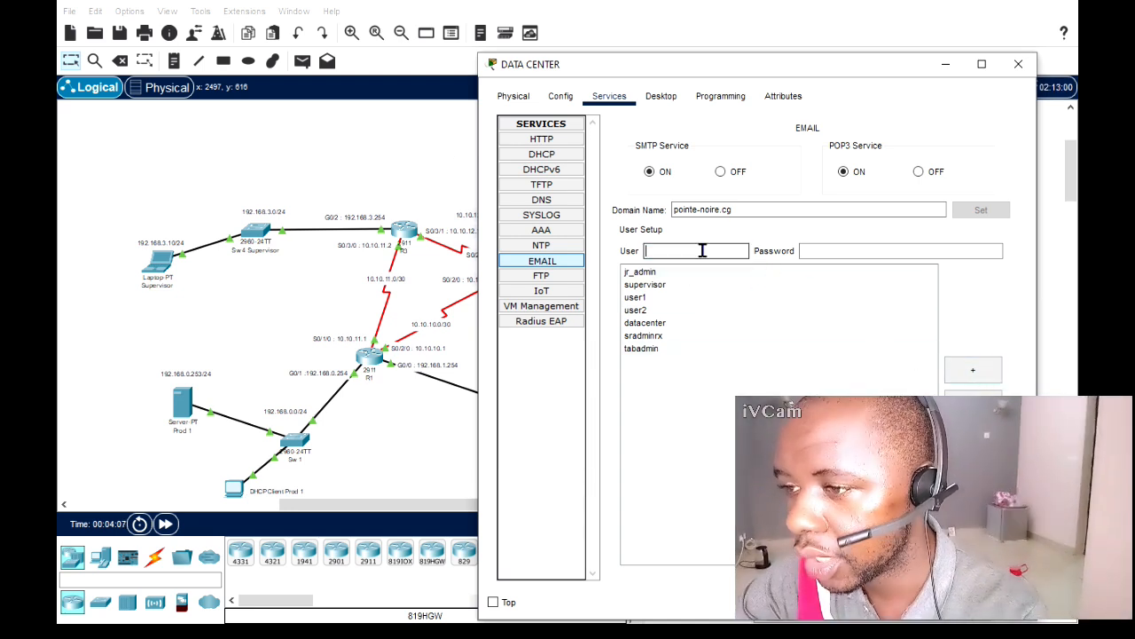
pyautogui.write('X')
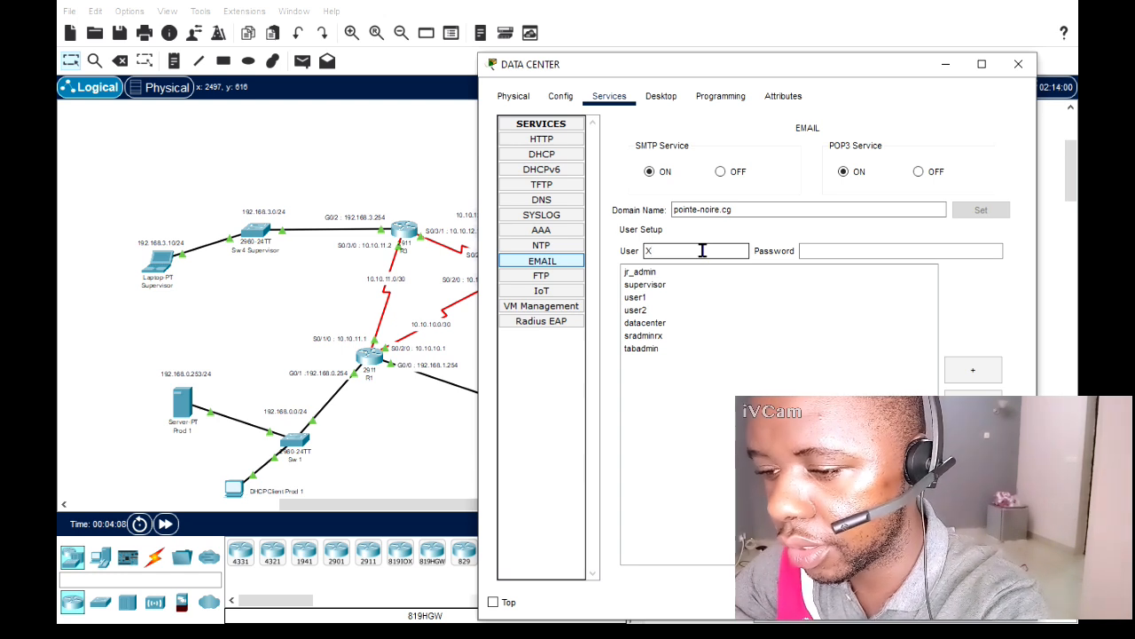
pyautogui.write('YZ')
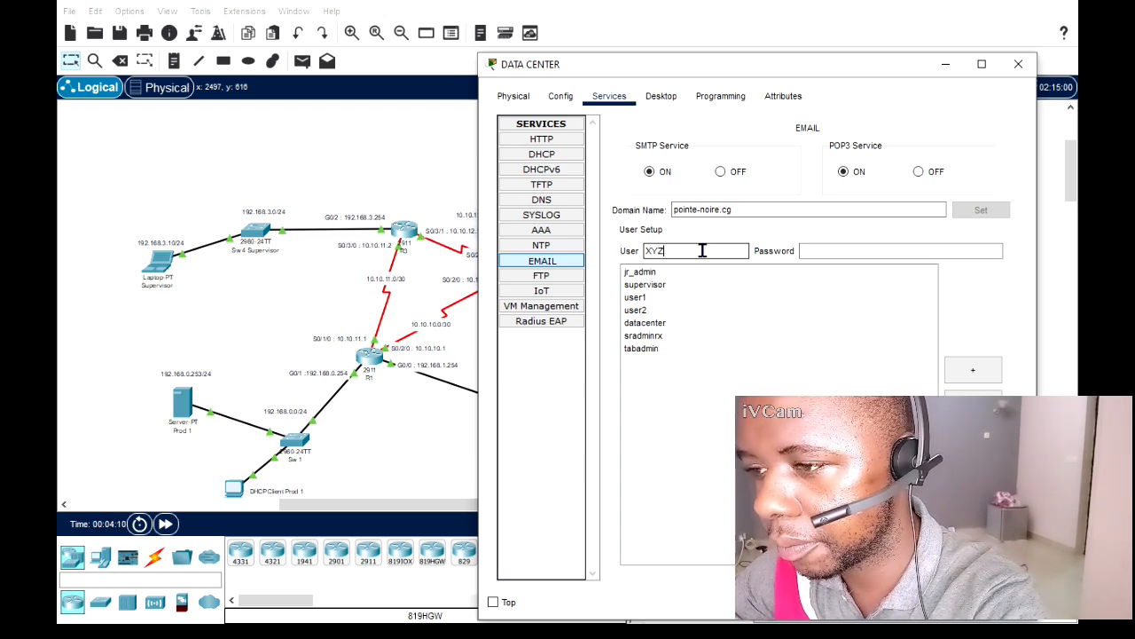
pyautogui.click(896, 250)
pyautogui.write('SHDJZDJZDHZ')
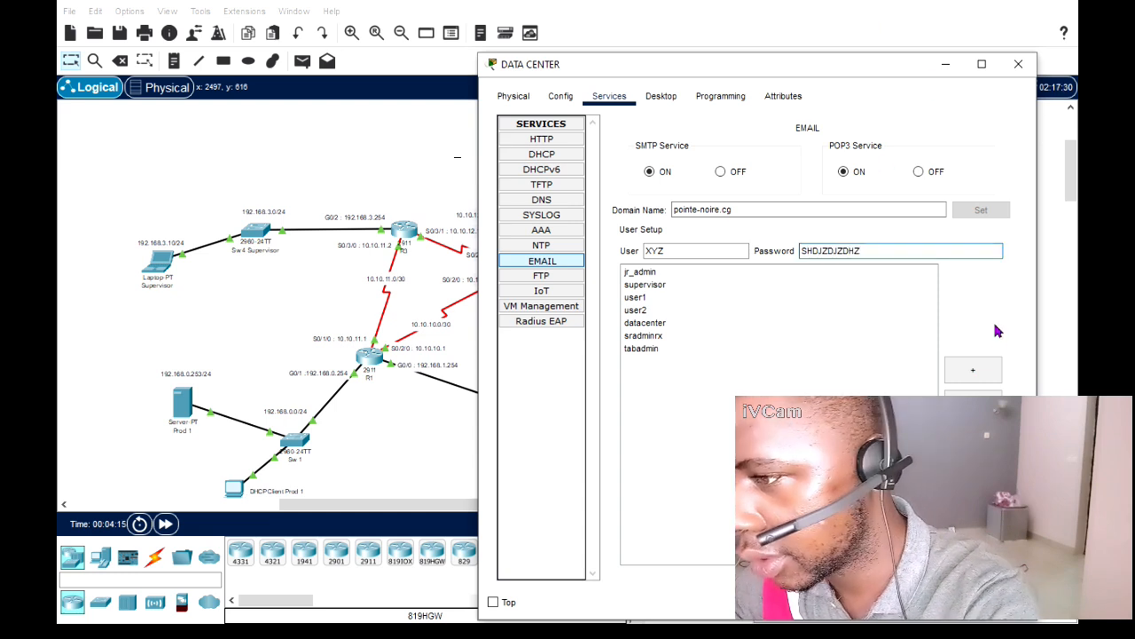
pyautogui.click(972, 369)
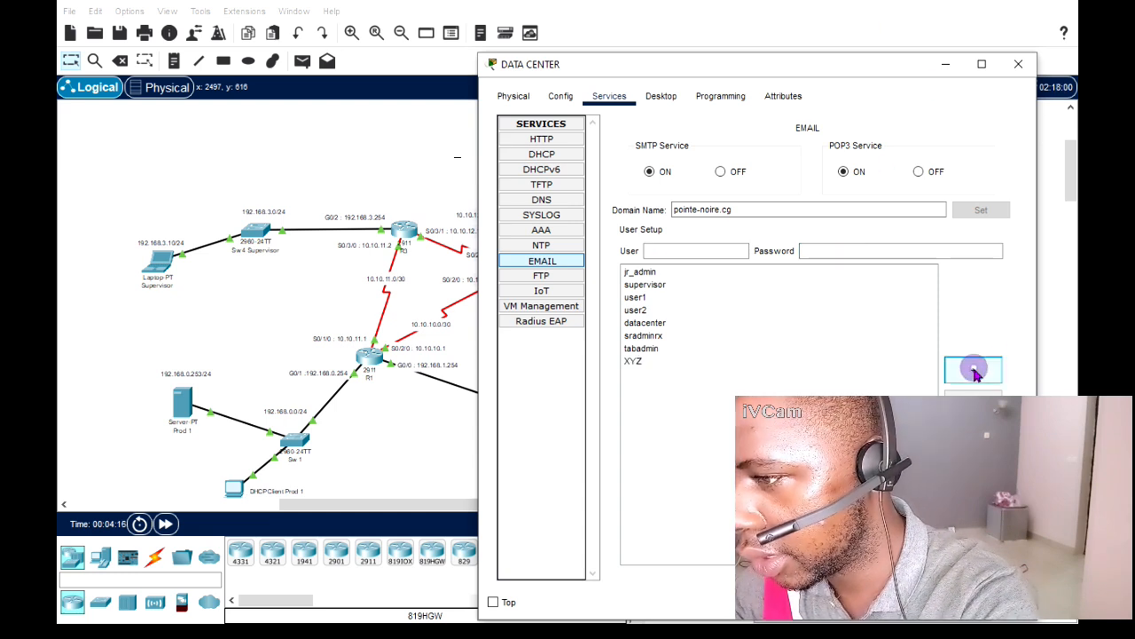
# Review the stored credentials of the XYZ and supervisor email accounts, and close the DATA CENTER server
pyautogui.click(632, 361)
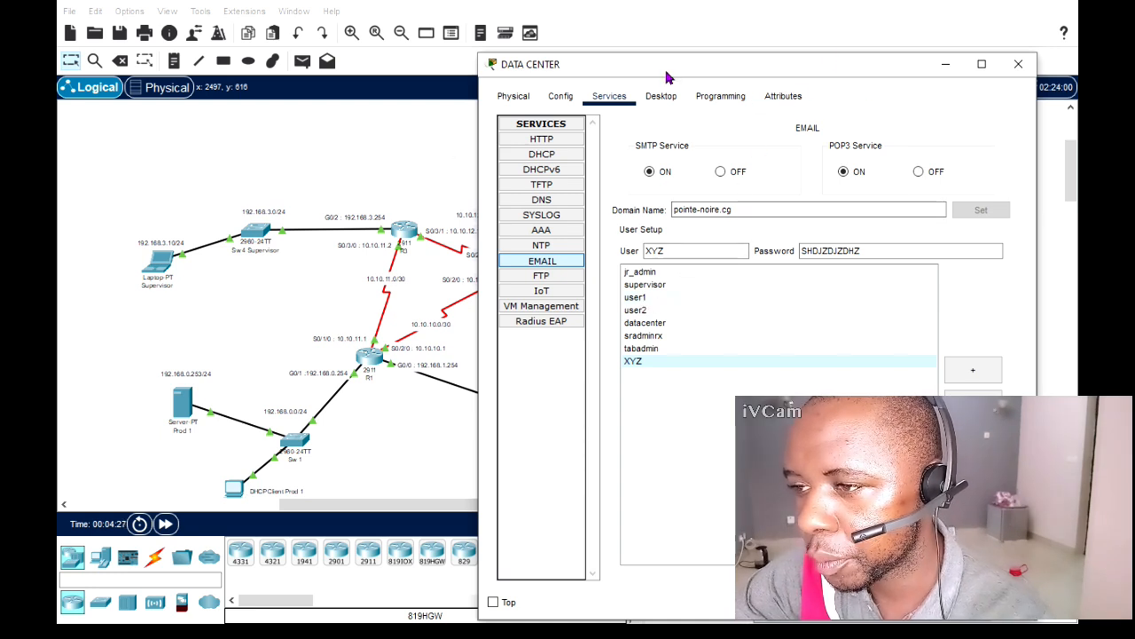
pyautogui.moveTo(693, 64); pyautogui.dragTo(710, 35)
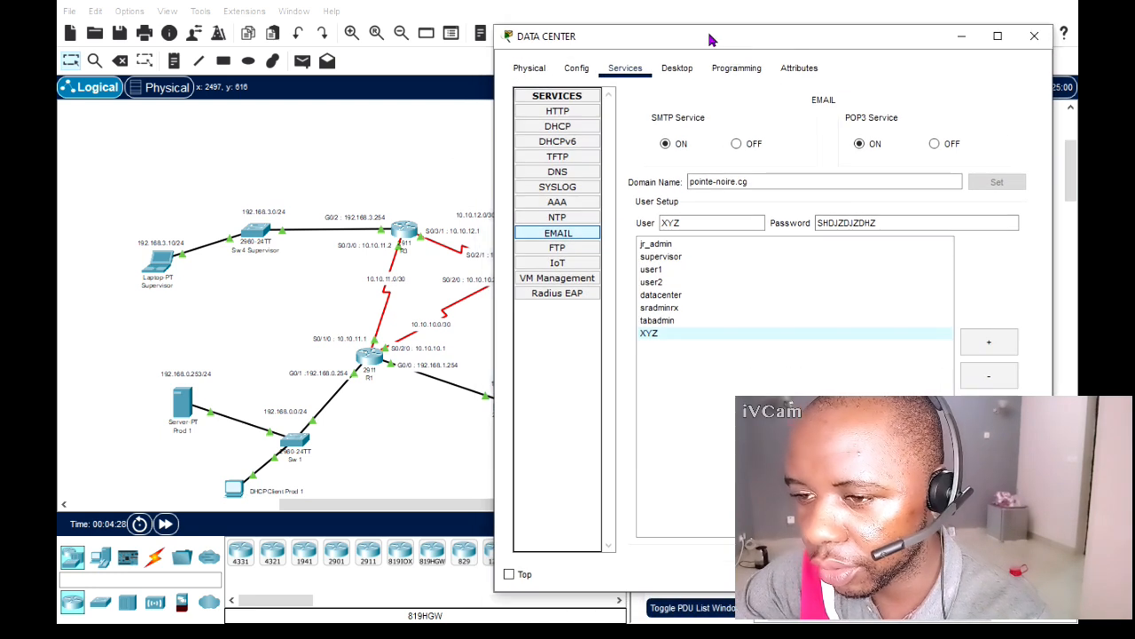
pyautogui.scroll(-1, 414, 291)
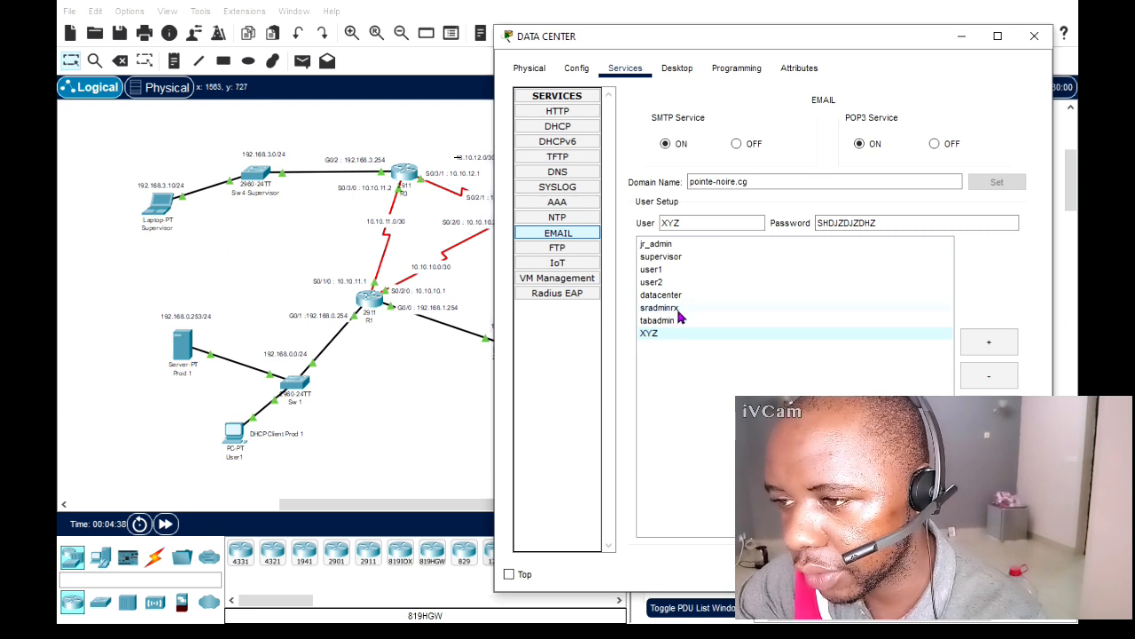
pyautogui.click(711, 259)
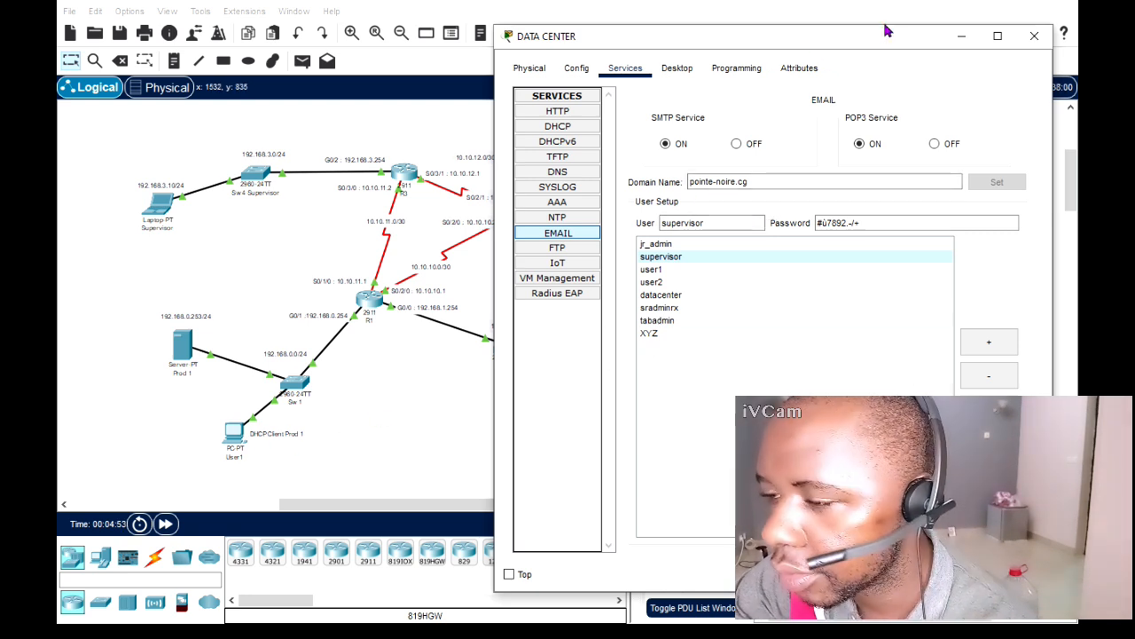
pyautogui.moveTo(894, 41); pyautogui.dragTo(699, 84)
pyautogui.moveTo(789, 27); pyautogui.dragTo(796, 16)
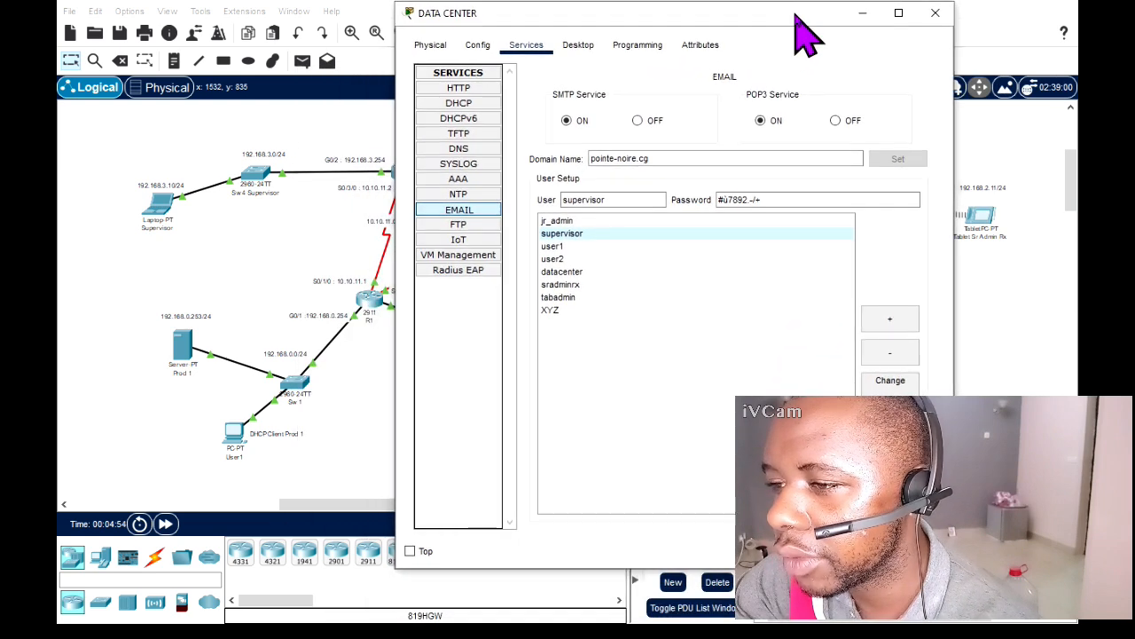
pyautogui.click(936, 13)
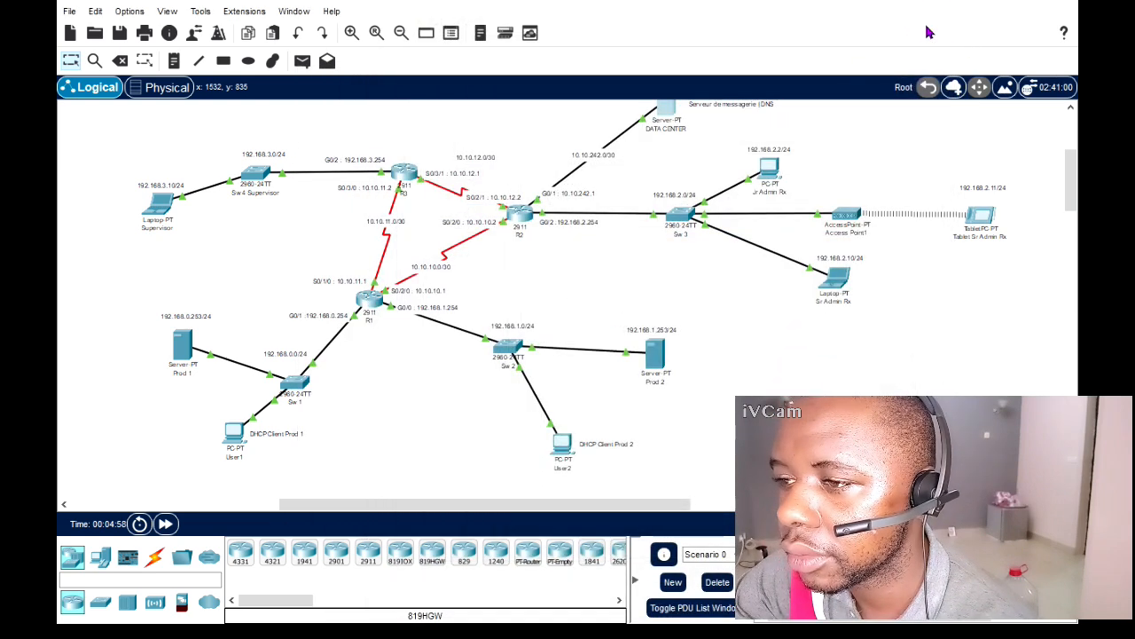
# Open the User1 PC and review its DHCP-assigned address, default gateway and DNS server
pyautogui.scroll(1, 674, 177)
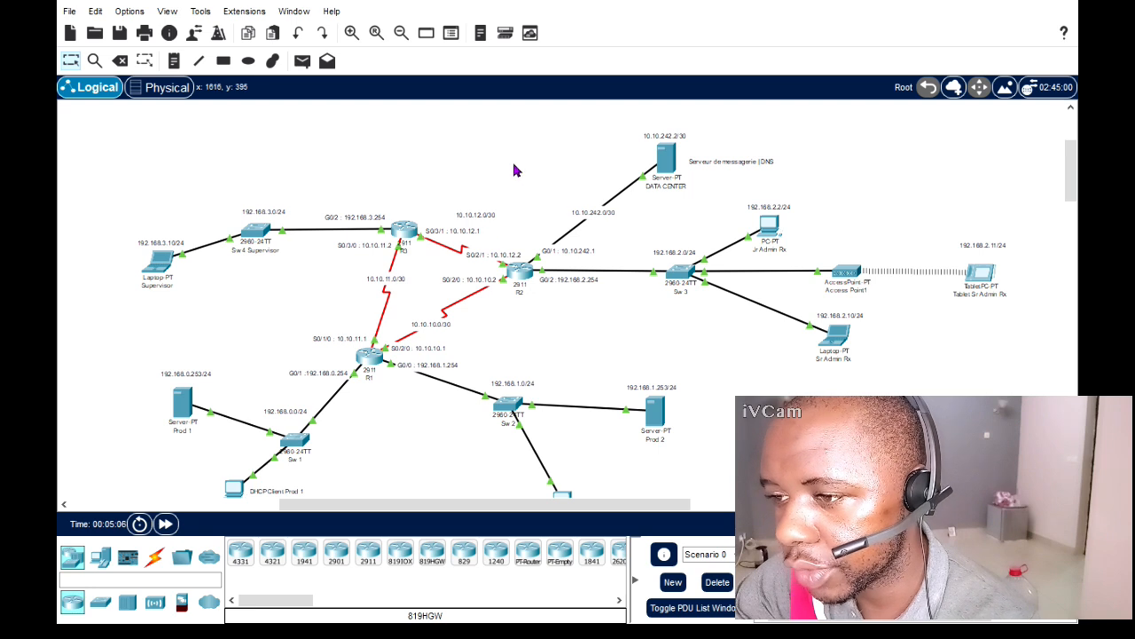
pyautogui.scroll(-1, 536, 311)
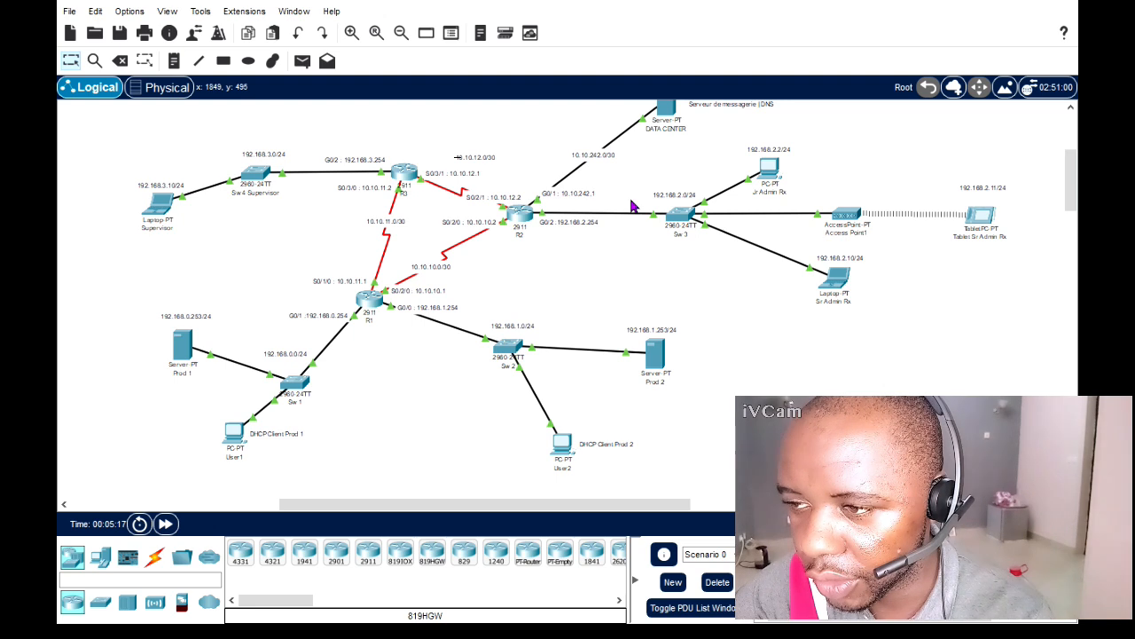
pyautogui.click(231, 434)
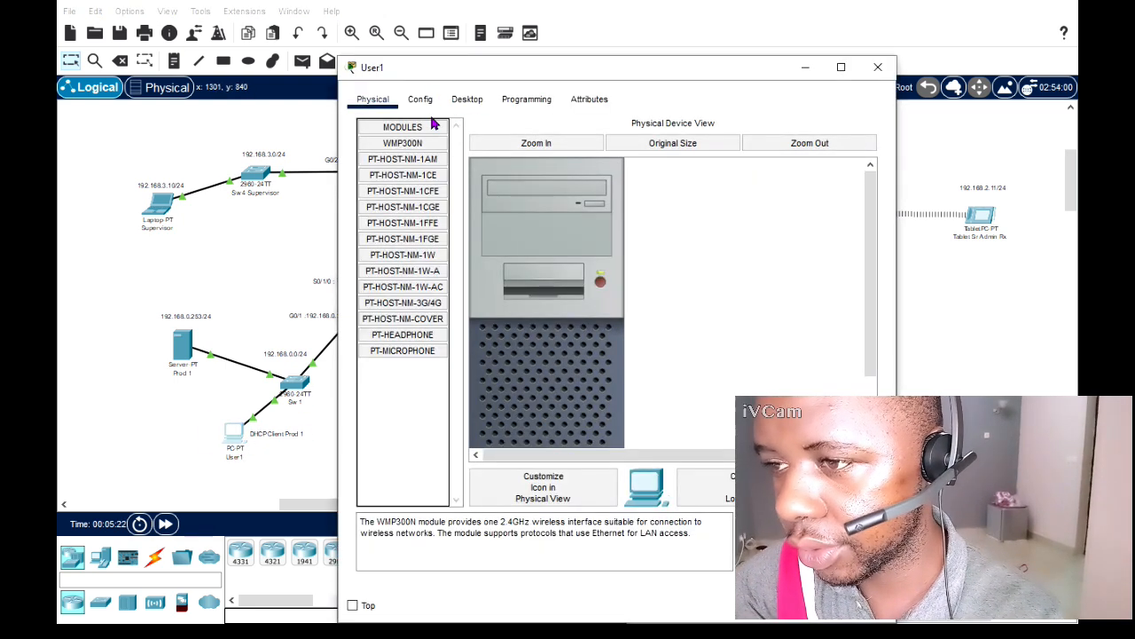
pyautogui.click(467, 99)
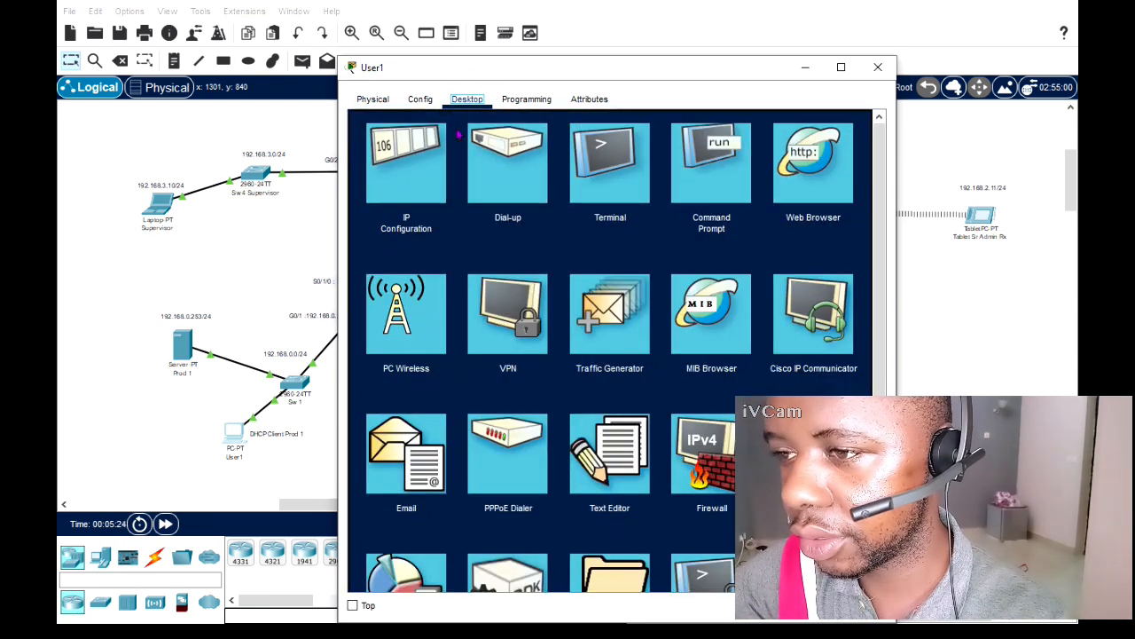
pyautogui.click(425, 185)
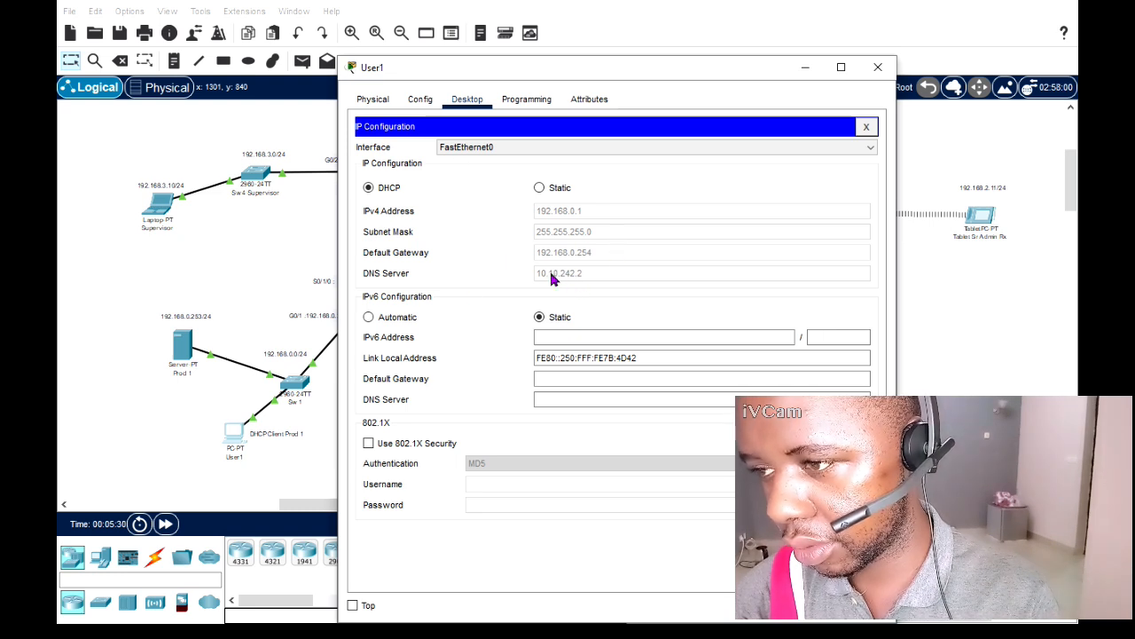
# Open the Prod 1 server and review its static IP configuration alongside the topology
pyautogui.click(184, 351)
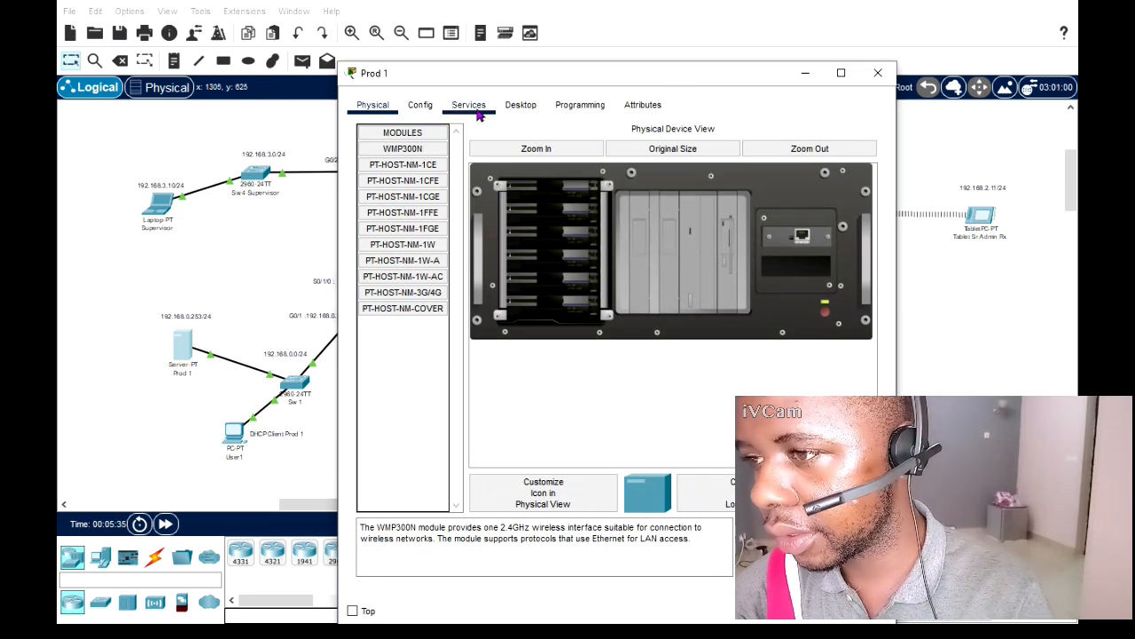
pyautogui.click(521, 105)
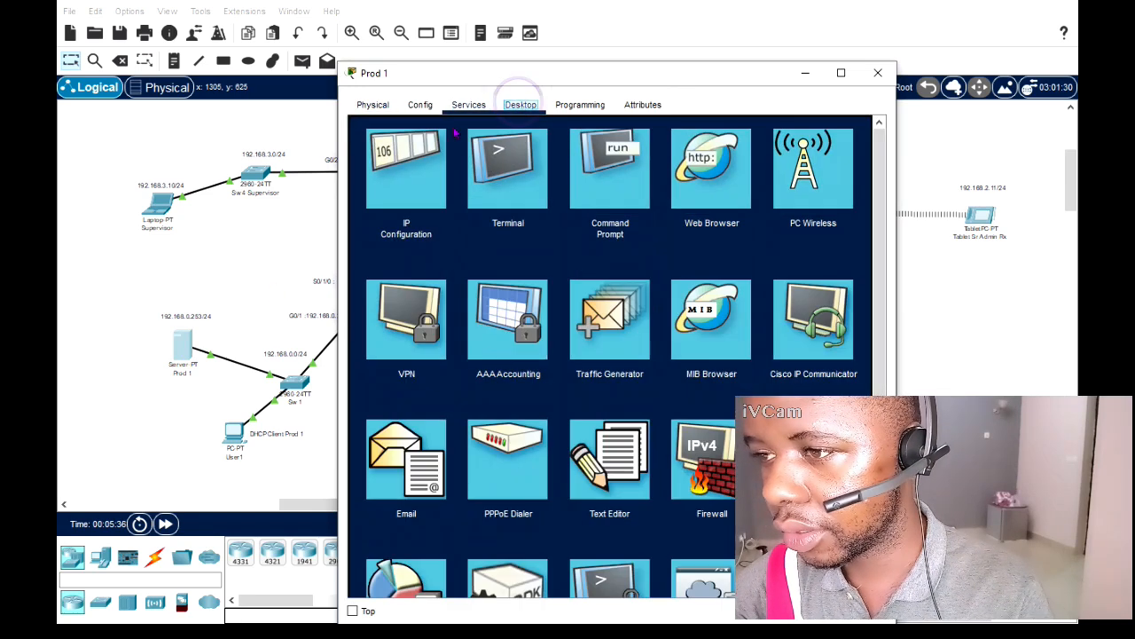
pyautogui.click(396, 185)
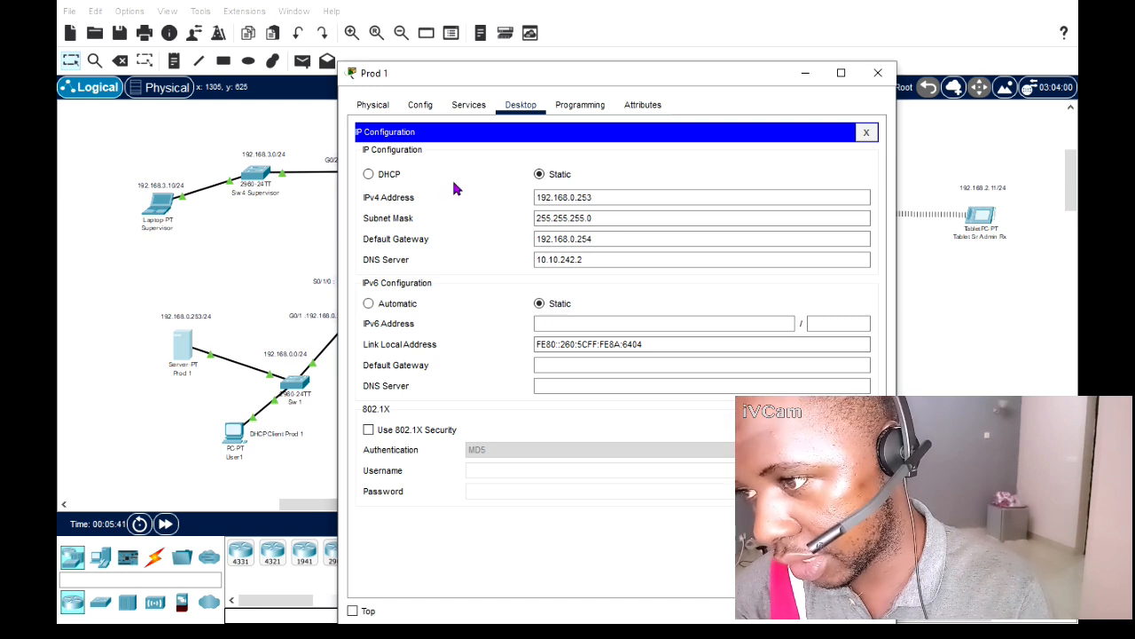
pyautogui.moveTo(541, 67); pyautogui.dragTo(812, 50)
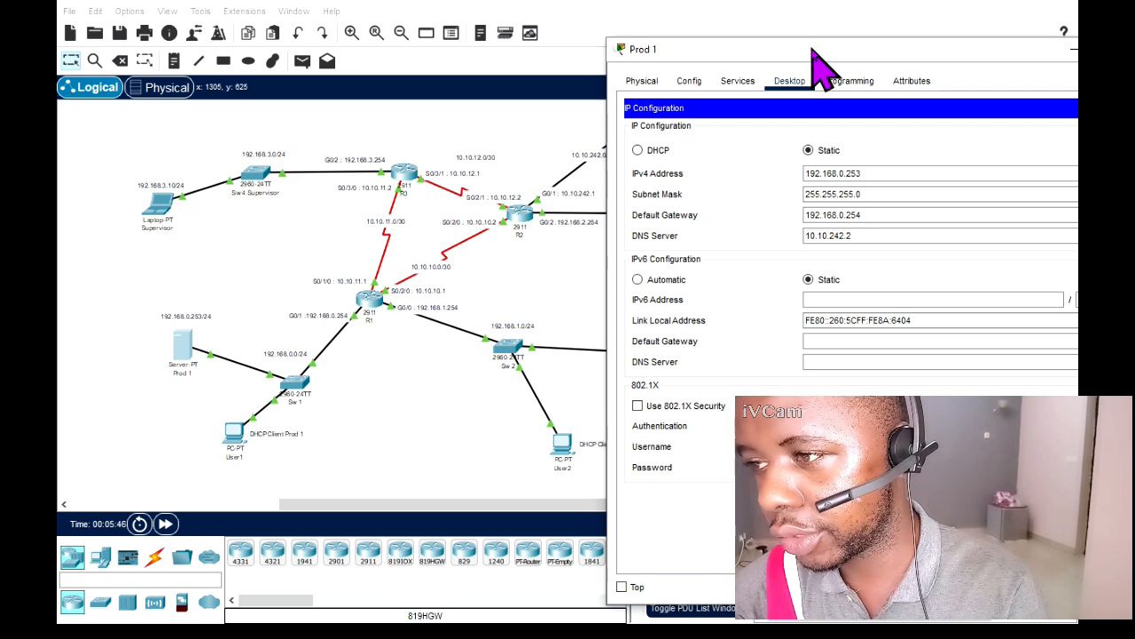
pyautogui.click(816, 151)
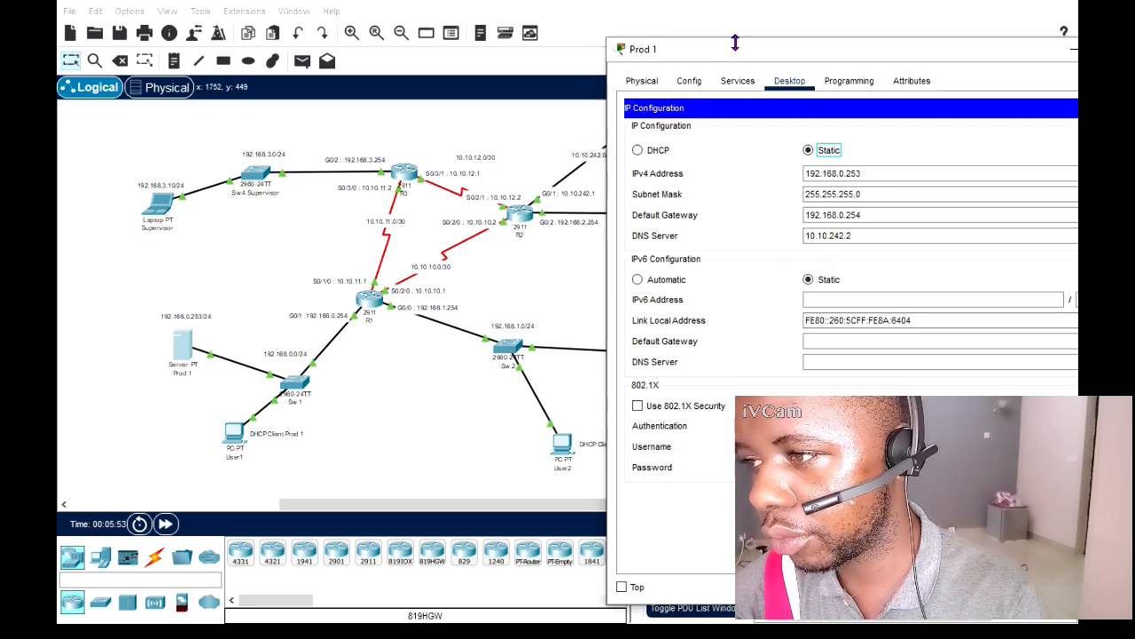
pyautogui.moveTo(729, 55); pyautogui.dragTo(749, 71)
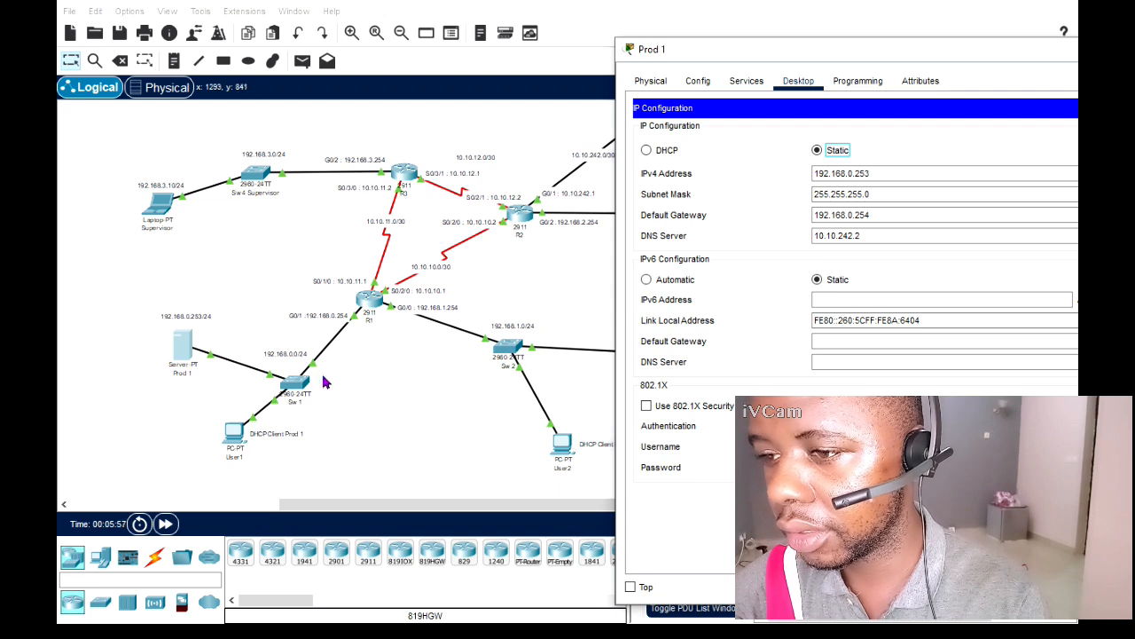
# Review the serverPool gateway, DNS server, start address, subnet mask and maximum users in Prod 1's DHCP service
pyautogui.click(751, 83)
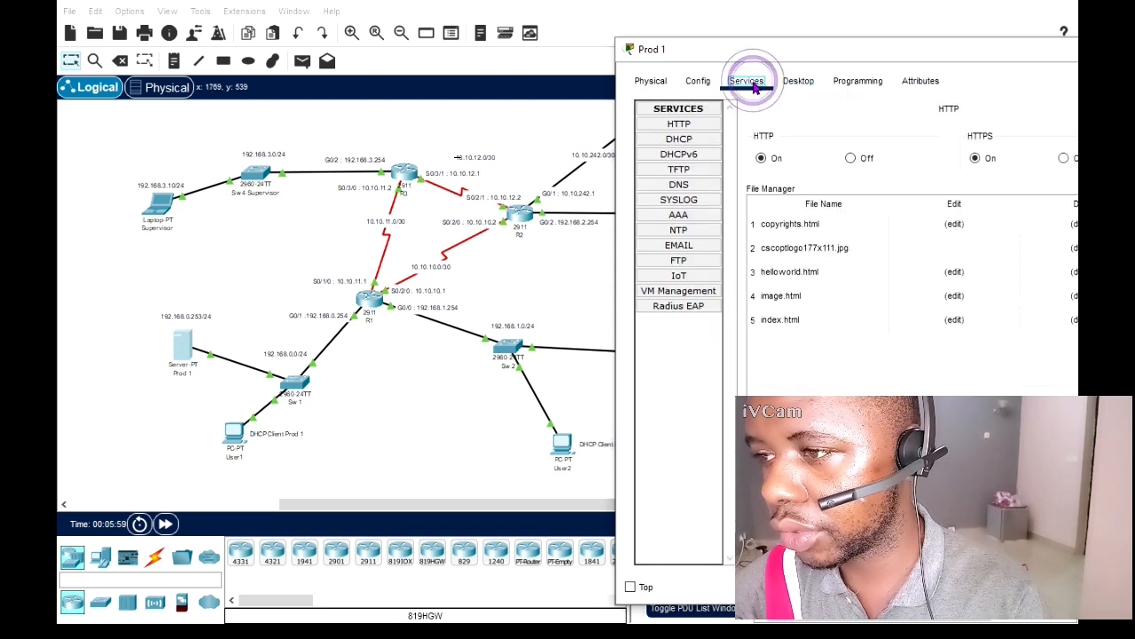
pyautogui.click(694, 140)
pyautogui.moveTo(876, 46); pyautogui.dragTo(527, 33)
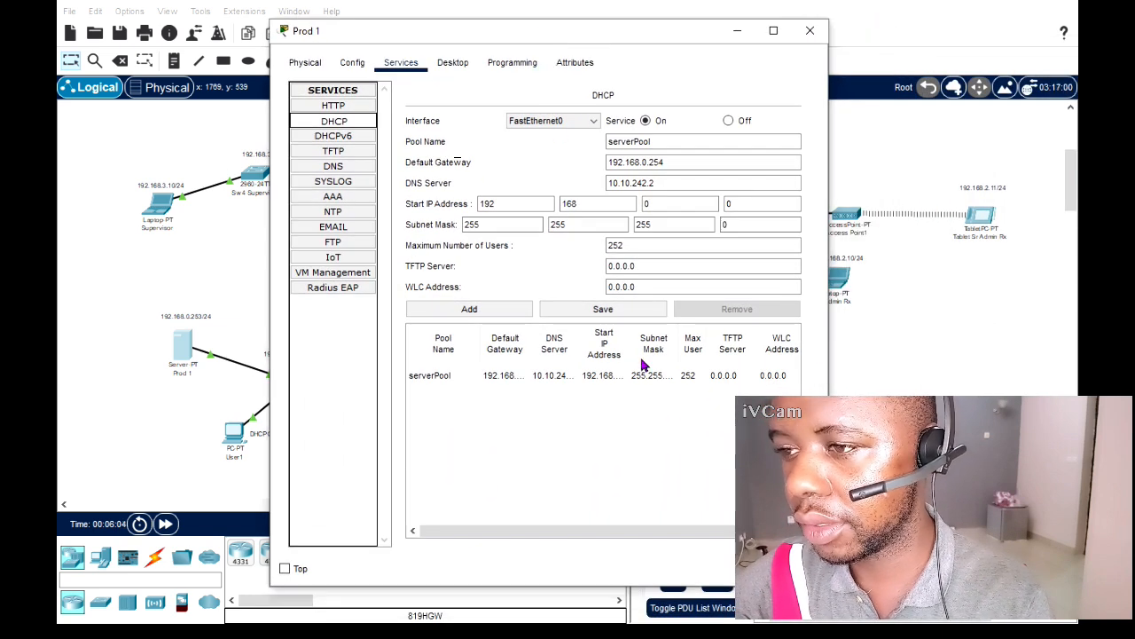
pyautogui.click(572, 379)
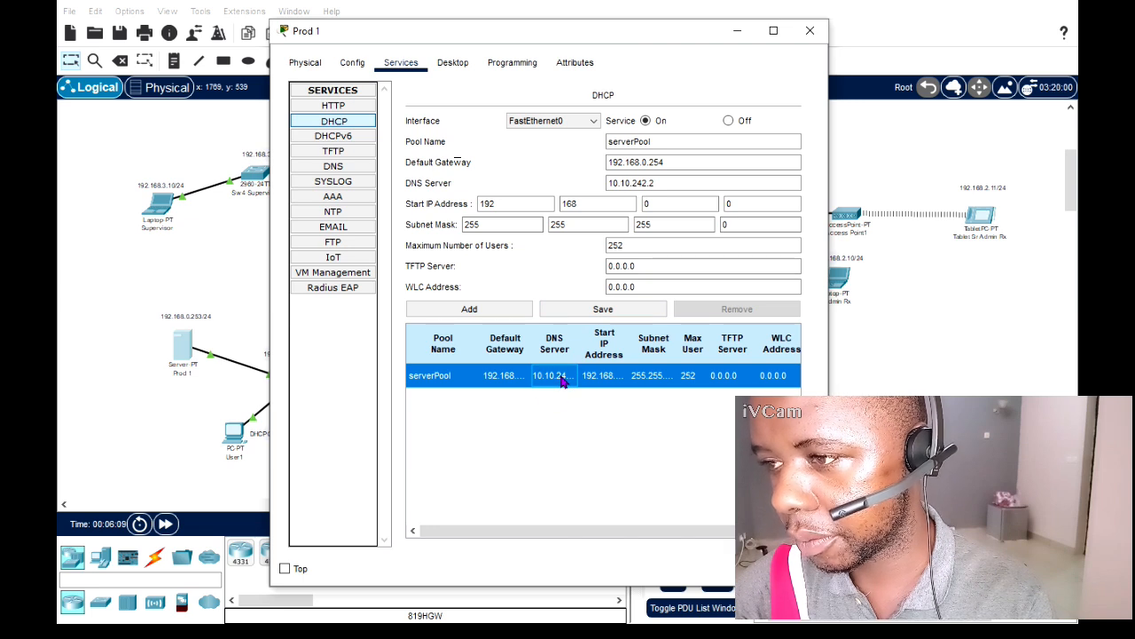
pyautogui.click(666, 141)
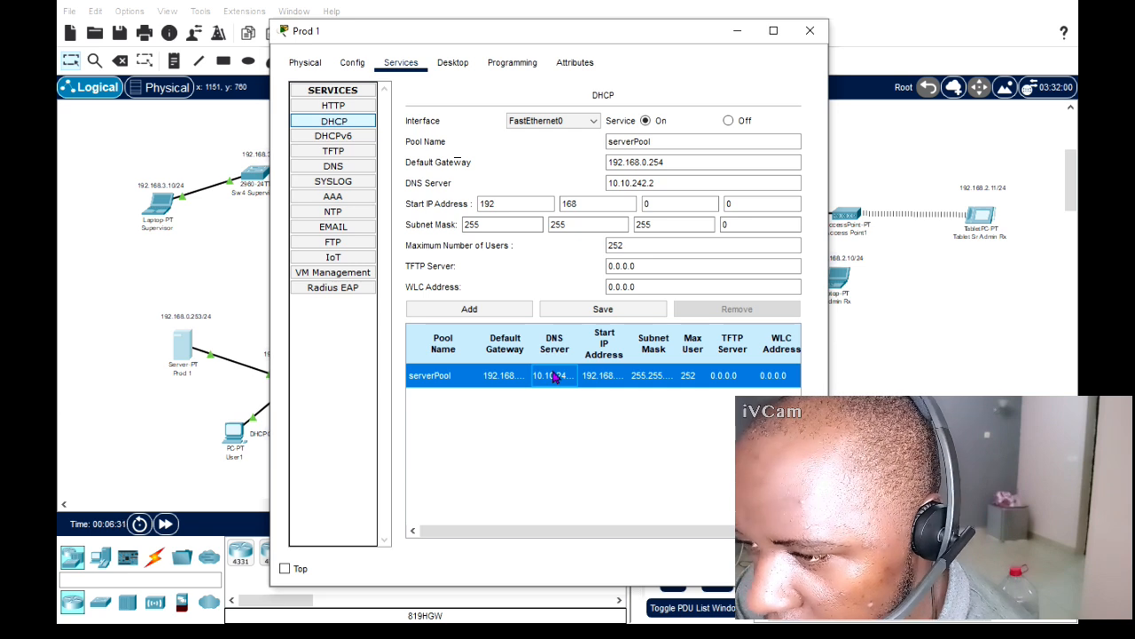
pyautogui.click(514, 377)
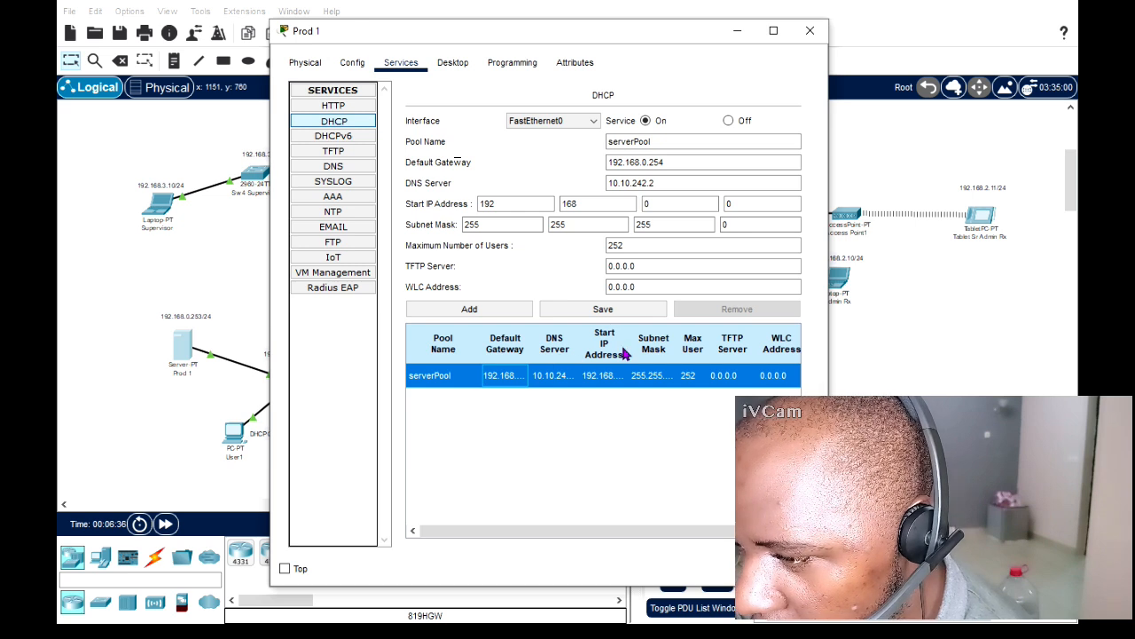
pyautogui.click(592, 375)
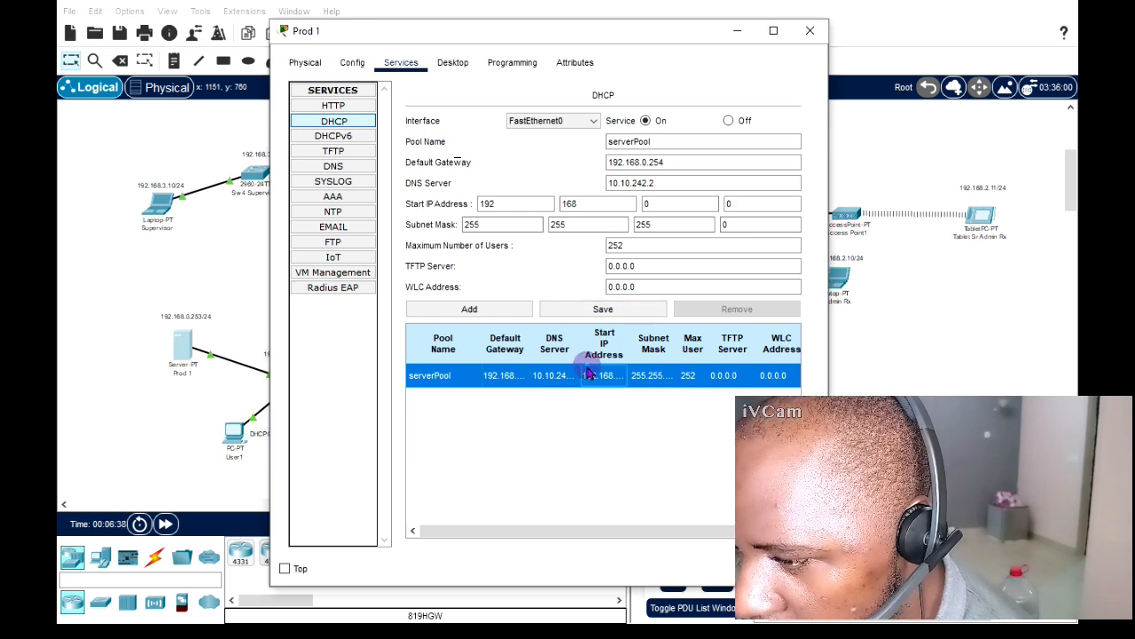
pyautogui.click(630, 379)
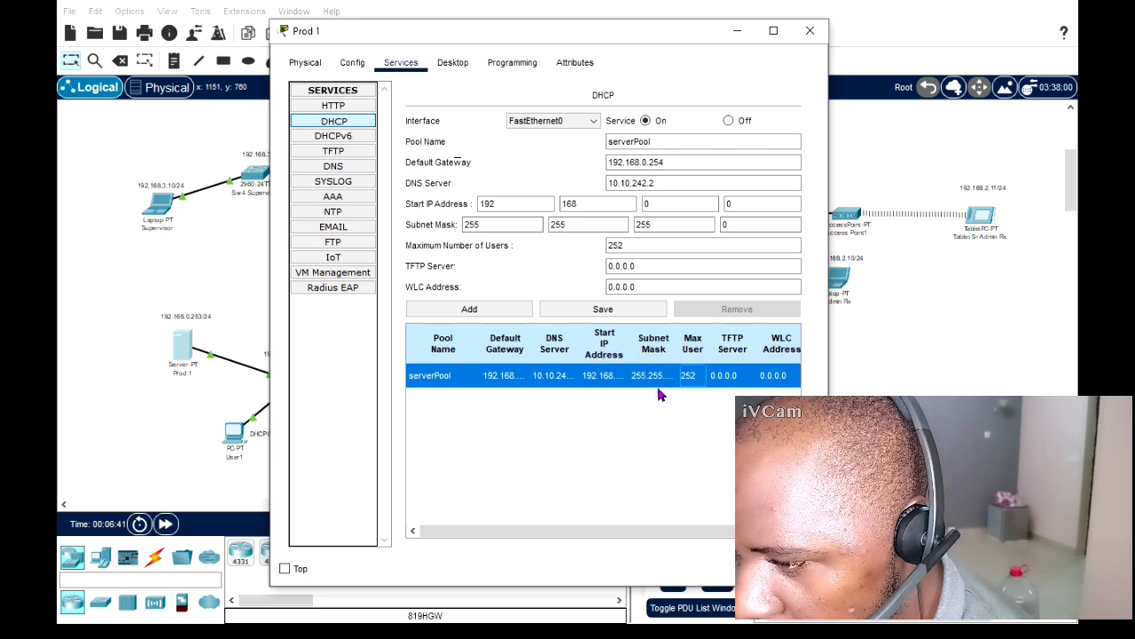
# Set the start IP address of Prod 1's DHCP serverPool to 192.168.0.1 and save the pool
pyautogui.click(561, 376)
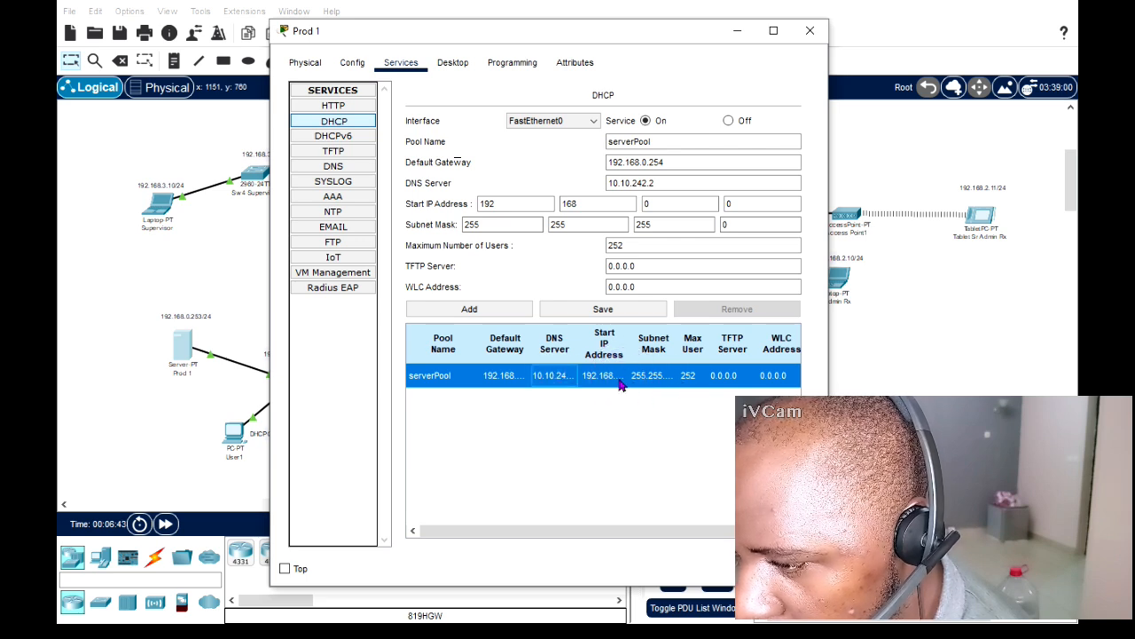
pyautogui.moveTo(629, 376); pyautogui.dragTo(712, 375)
pyautogui.click(778, 205)
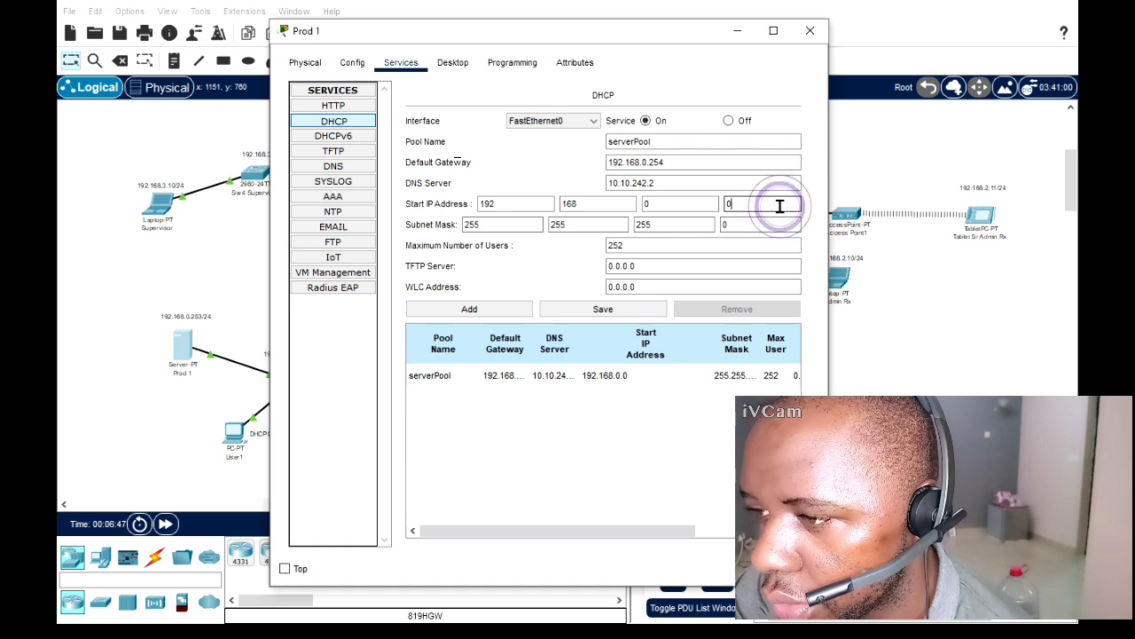
pyautogui.press('BackSpace')
pyautogui.write('1')
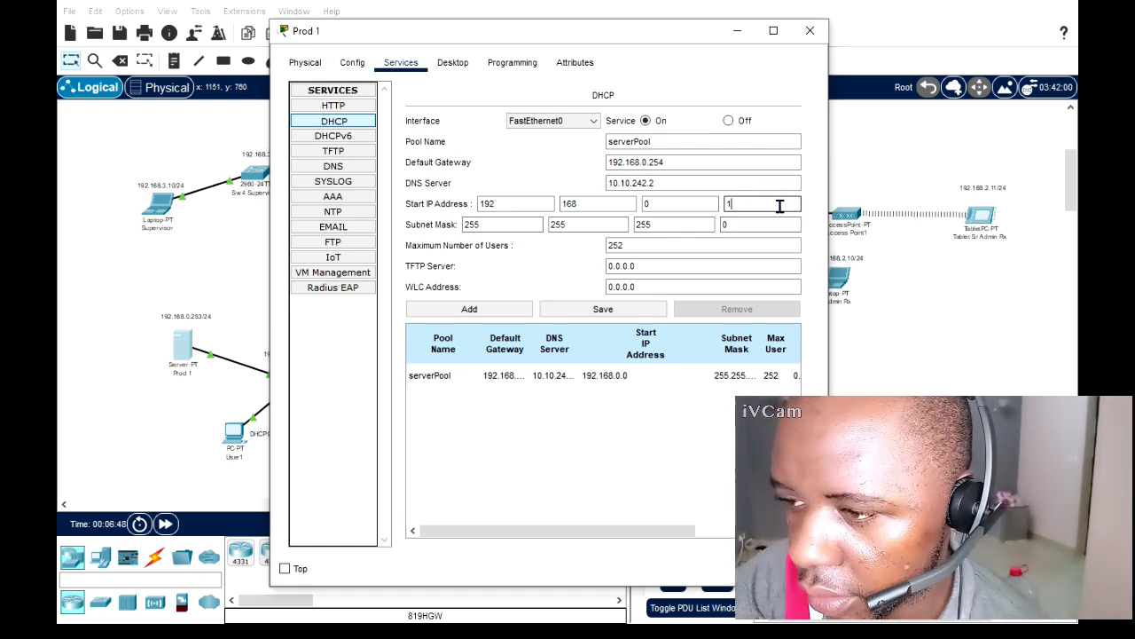
pyautogui.click(605, 308)
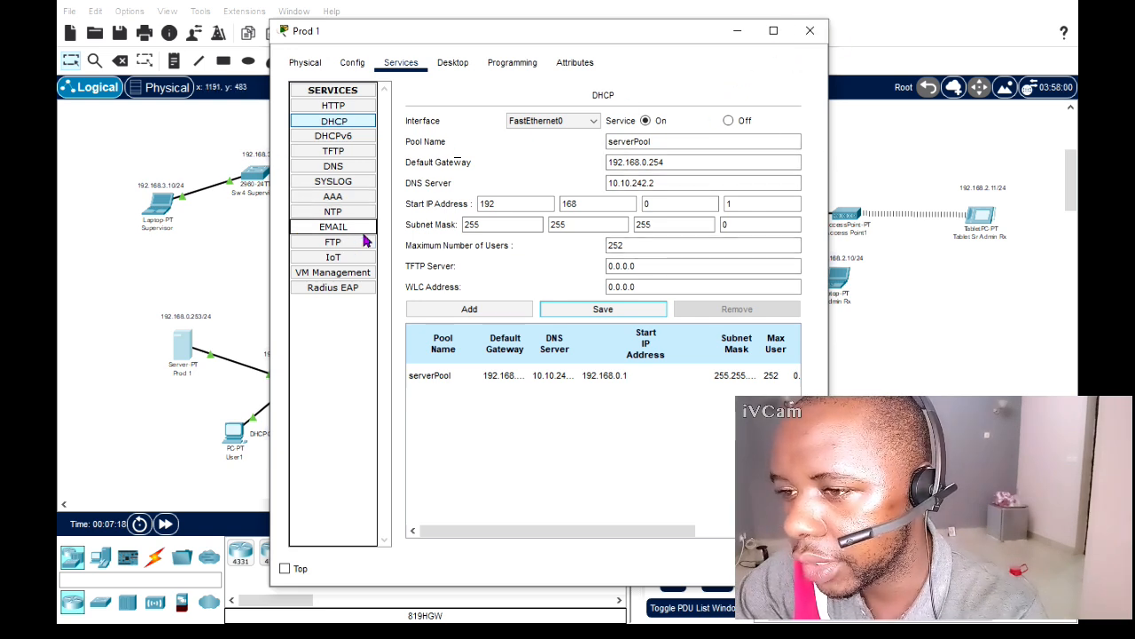
# Check Prod 1's EMAIL and DNS services, and close the server to return to the topology
pyautogui.click(336, 227)
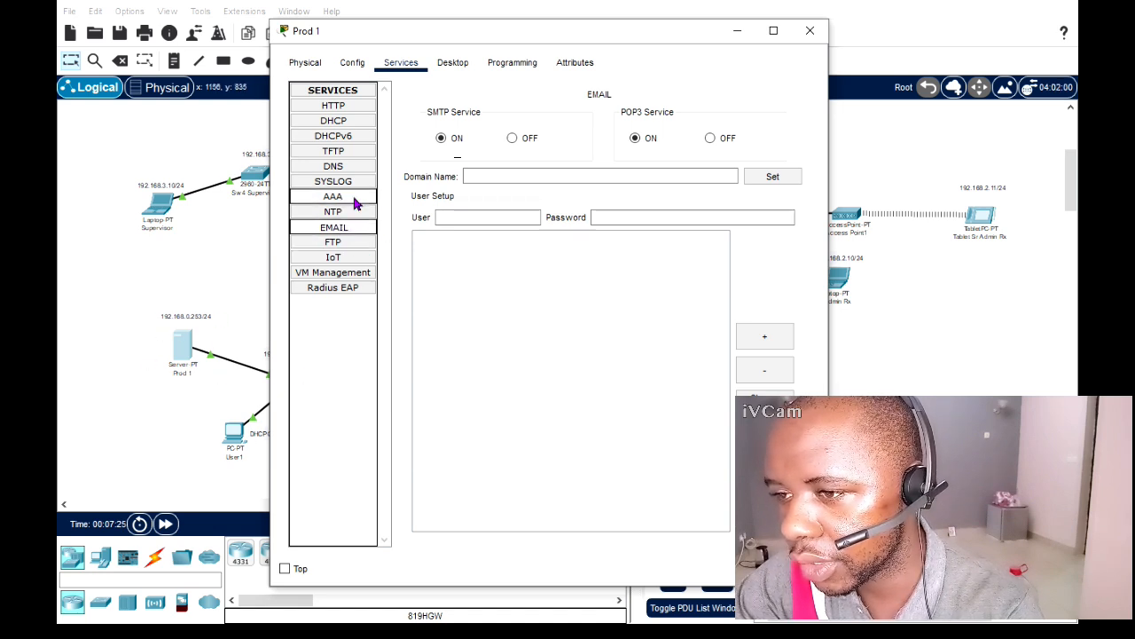
pyautogui.click(353, 167)
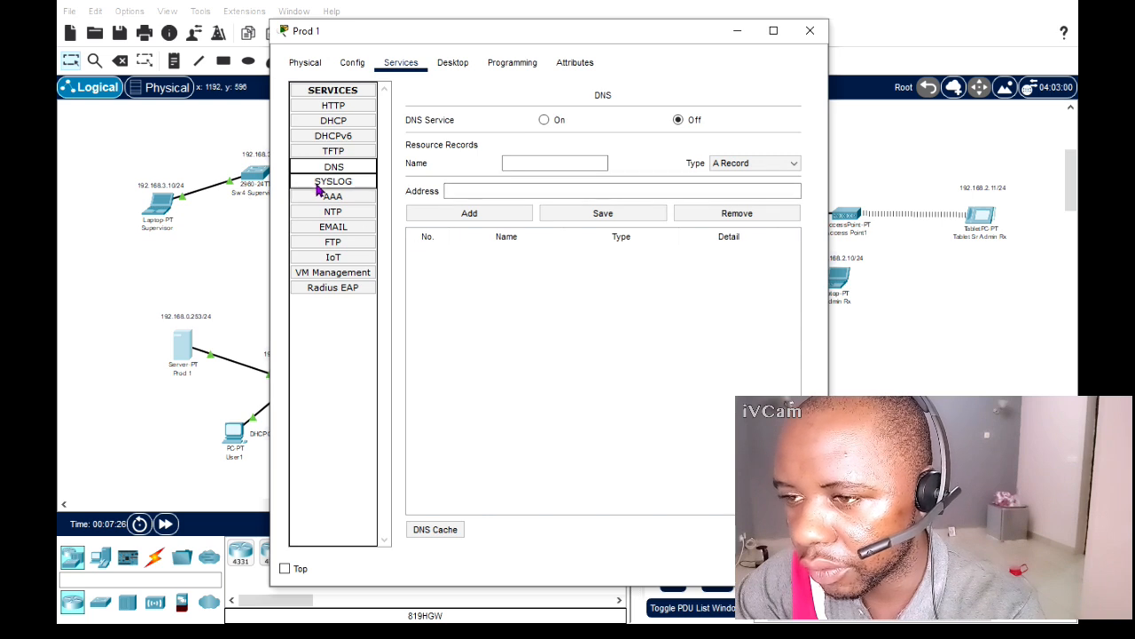
pyautogui.click(810, 32)
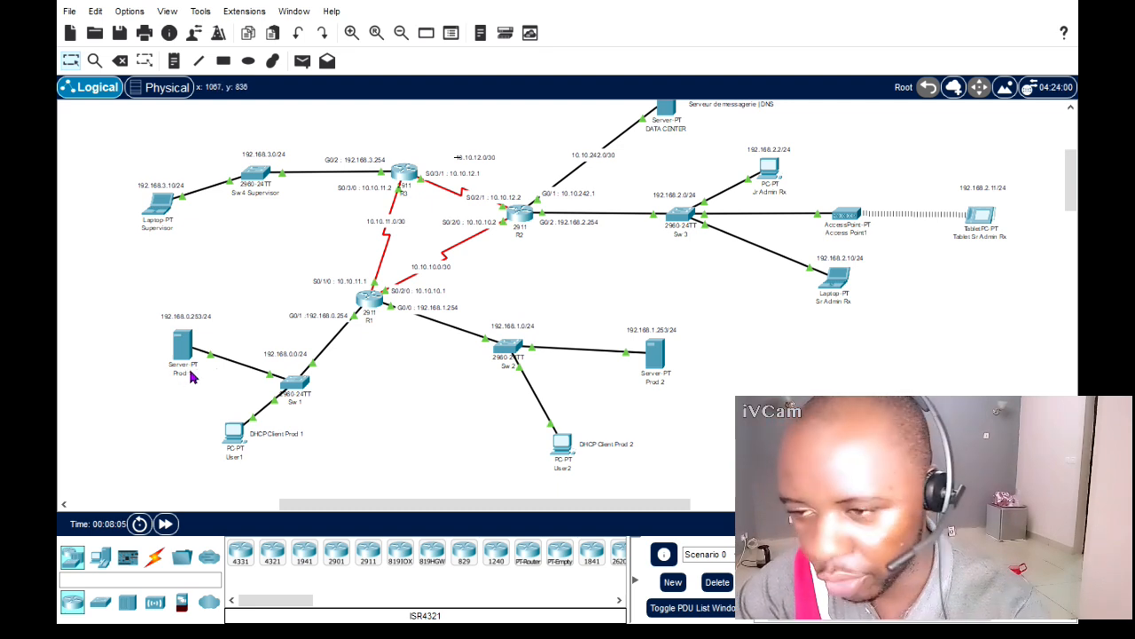
pyautogui.click(638, 414)
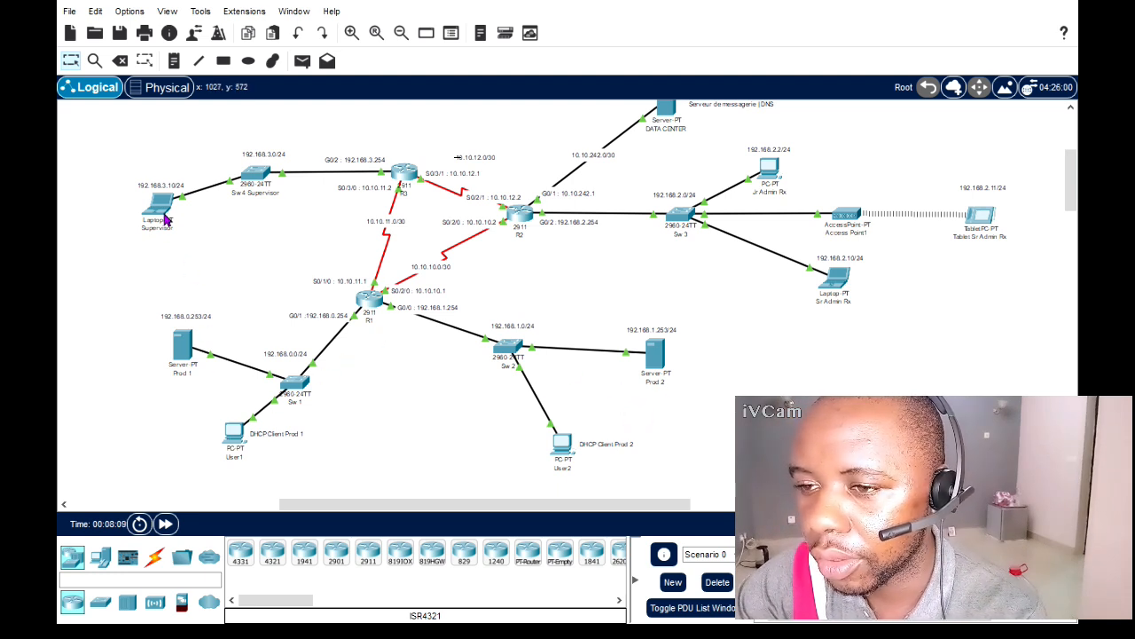
# Open the mail configuration on the User1 PC and review its user, server and logon information
pyautogui.click(233, 432)
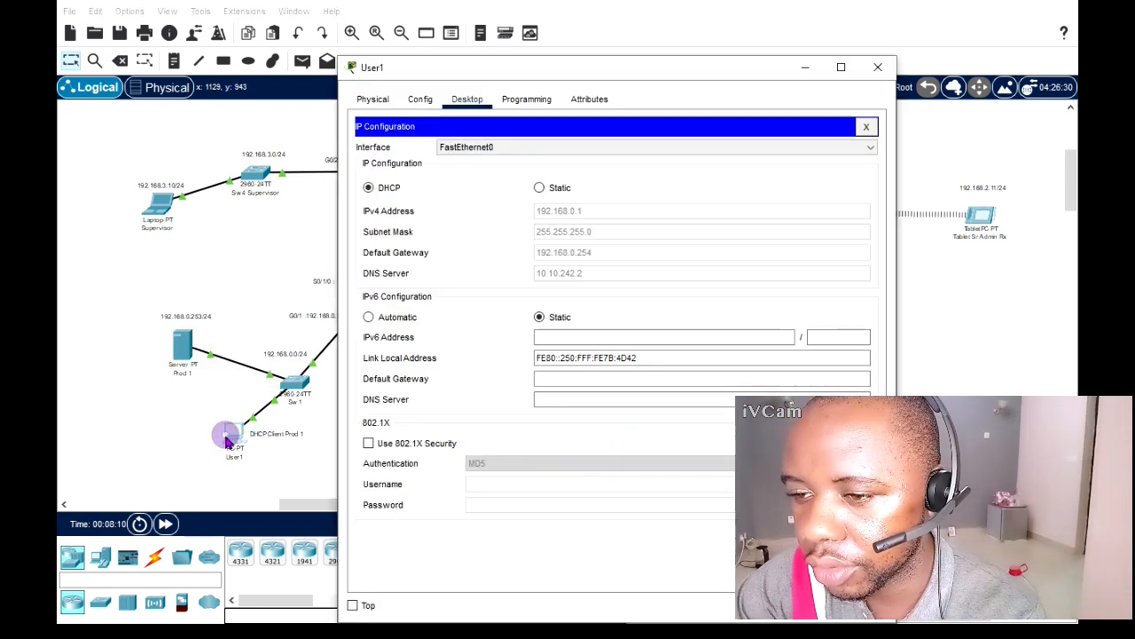
pyautogui.click(868, 130)
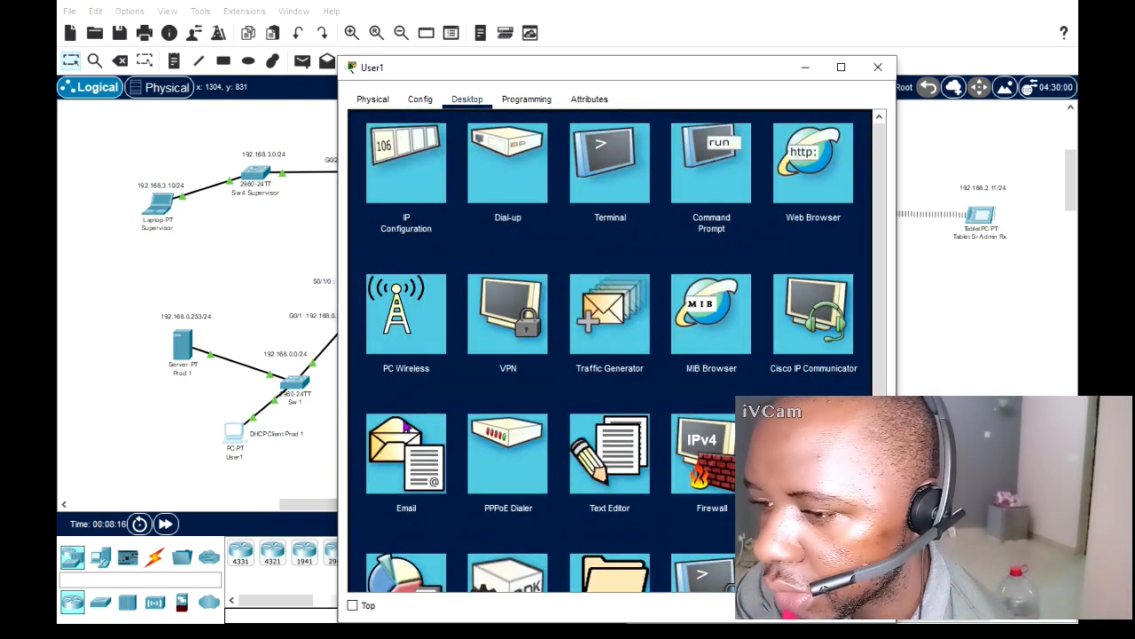
pyautogui.click(422, 467)
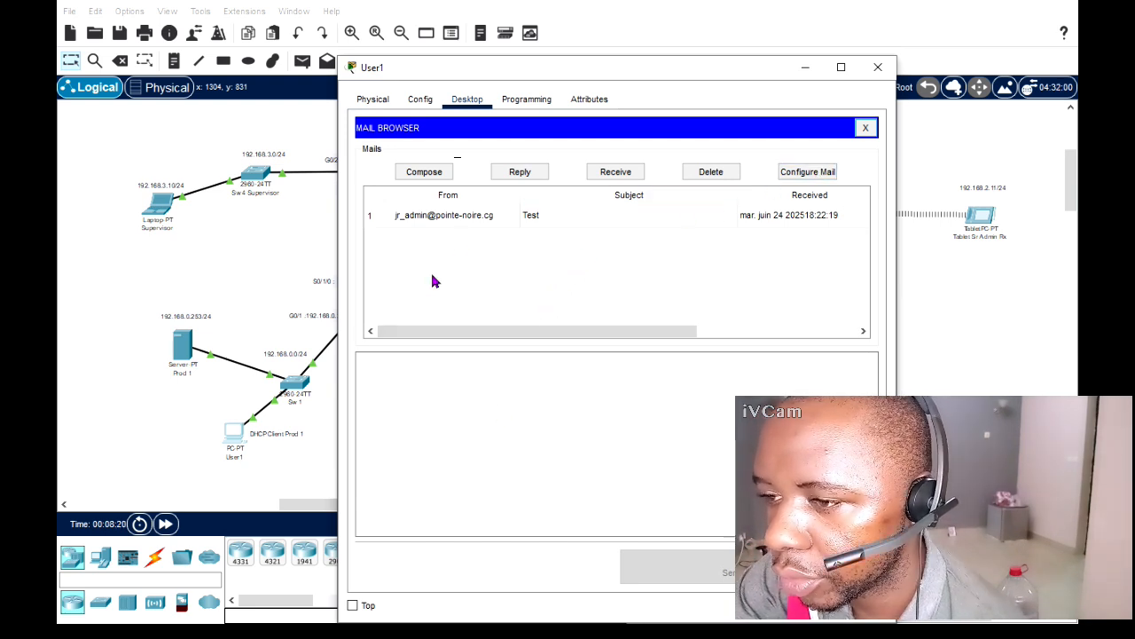
pyautogui.click(805, 173)
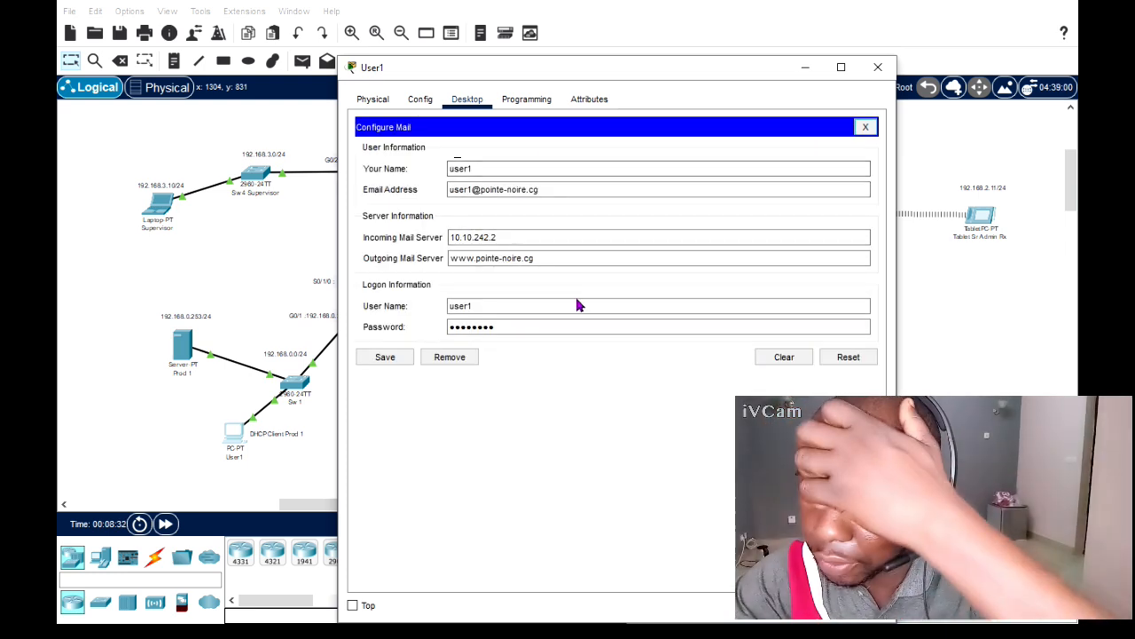
pyautogui.moveTo(608, 71); pyautogui.dragTo(358, 82)
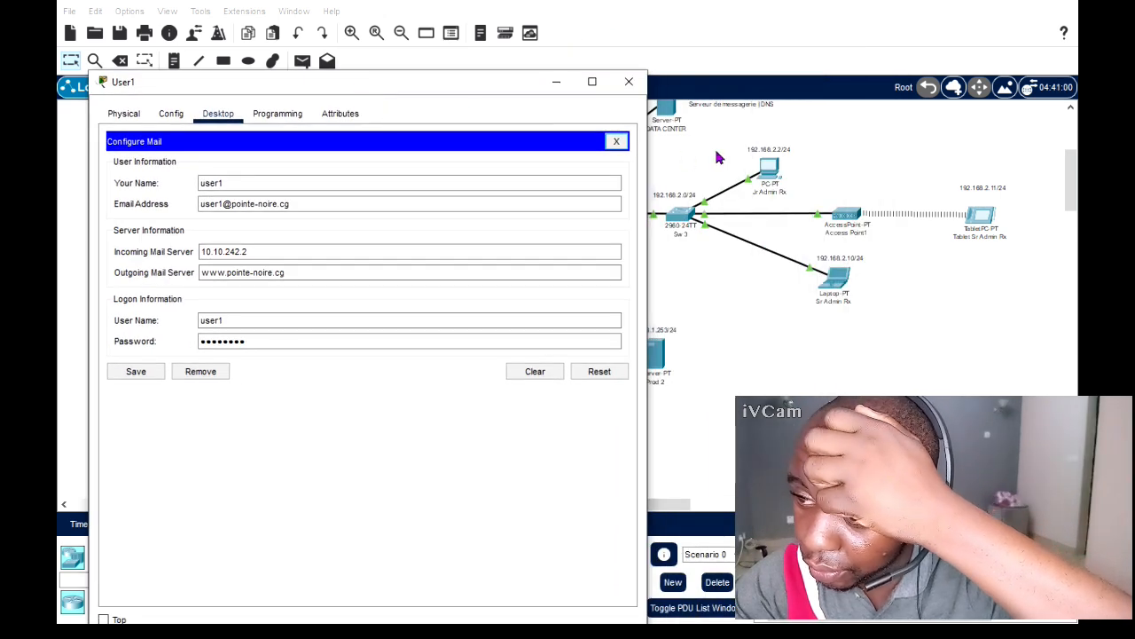
# Open the DATA CENTER server's EMAIL service and review the stored credentials of the user1 account
pyautogui.click(718, 157)
pyautogui.click(665, 110)
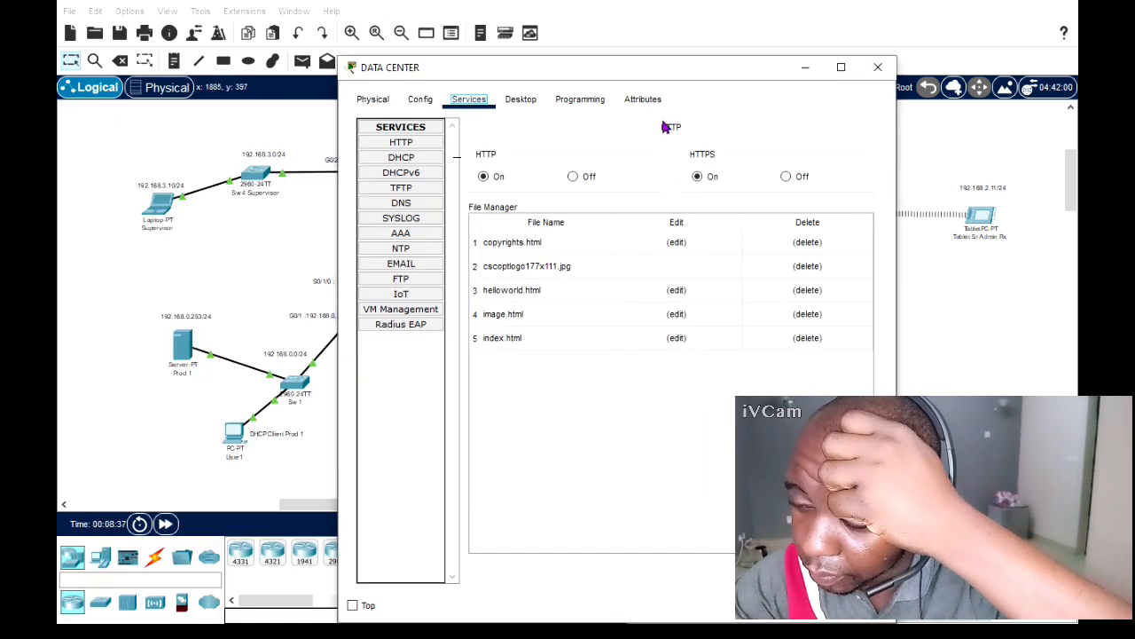
pyautogui.moveTo(659, 71); pyautogui.dragTo(861, 64)
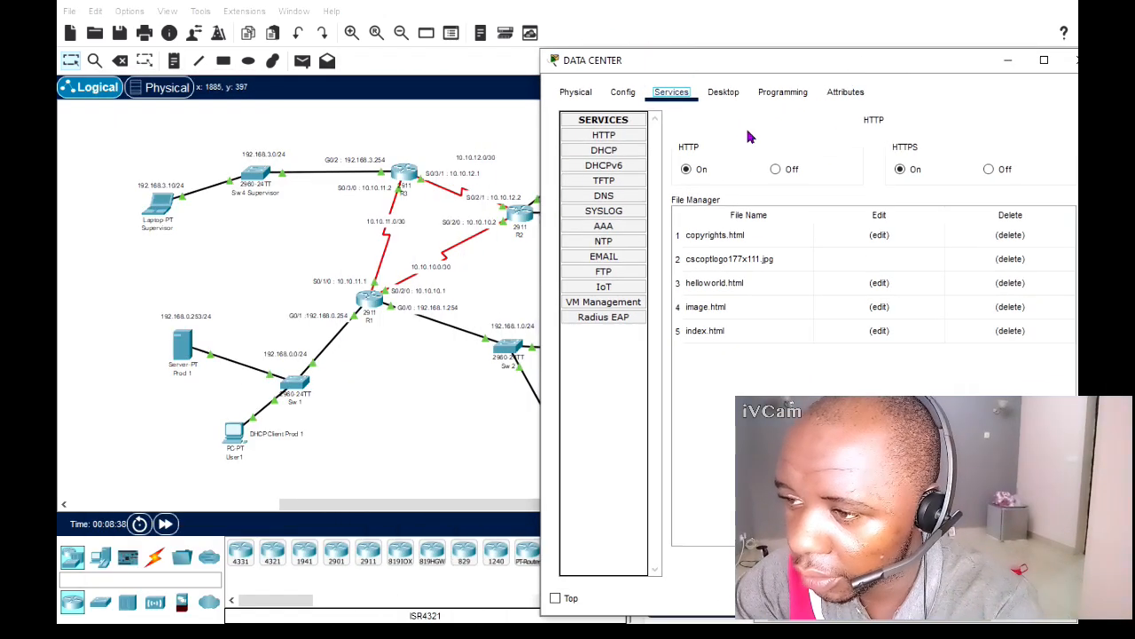
pyautogui.click(723, 92)
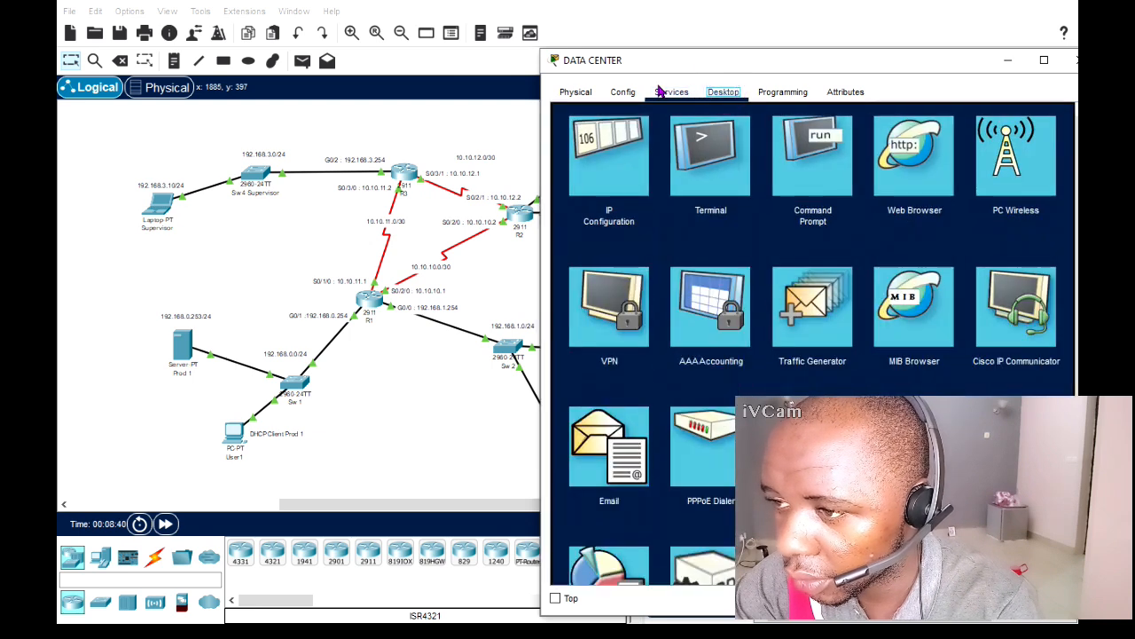
pyautogui.click(662, 92)
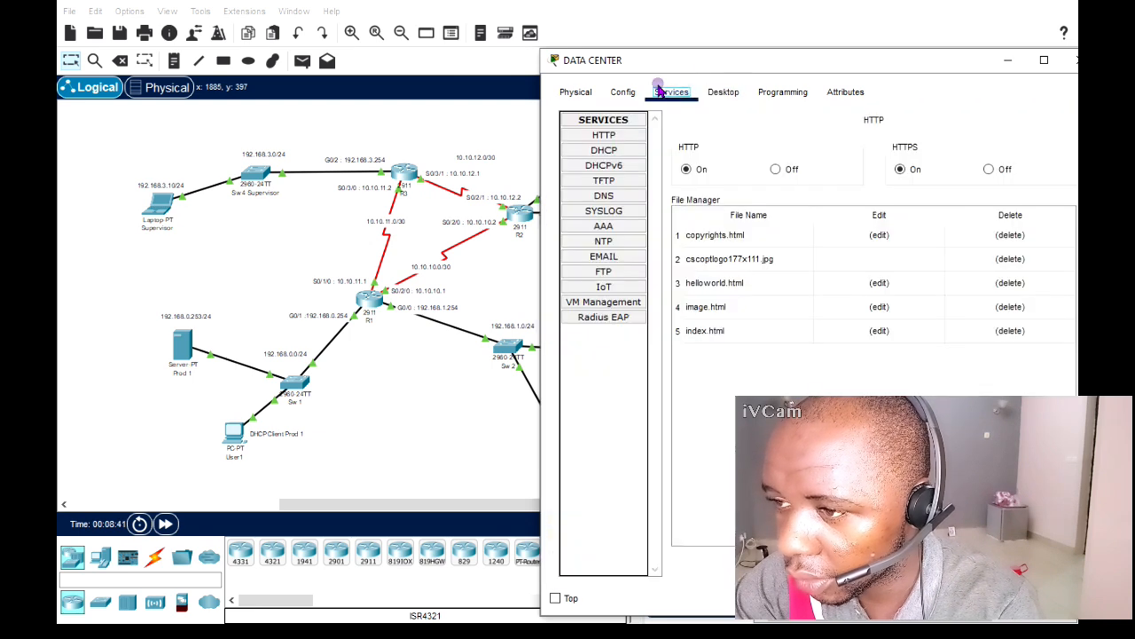
pyautogui.click(608, 258)
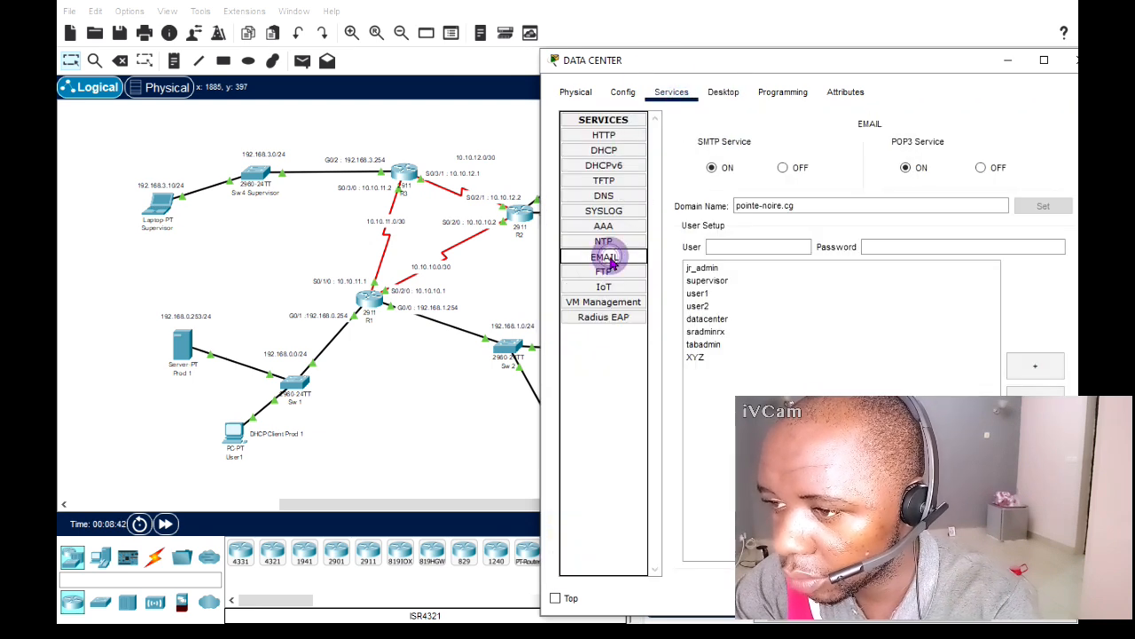
pyautogui.click(715, 294)
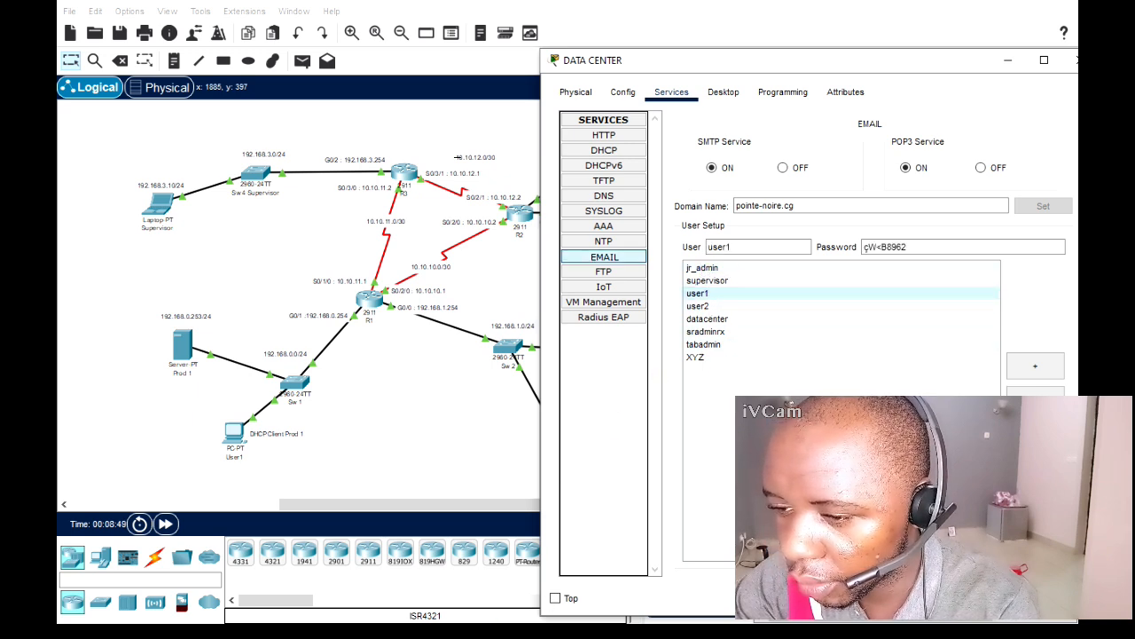
# Switch between the User1 PC and the DATA CENTER email service to compare the user1 account details
pyautogui.click(295, 602)
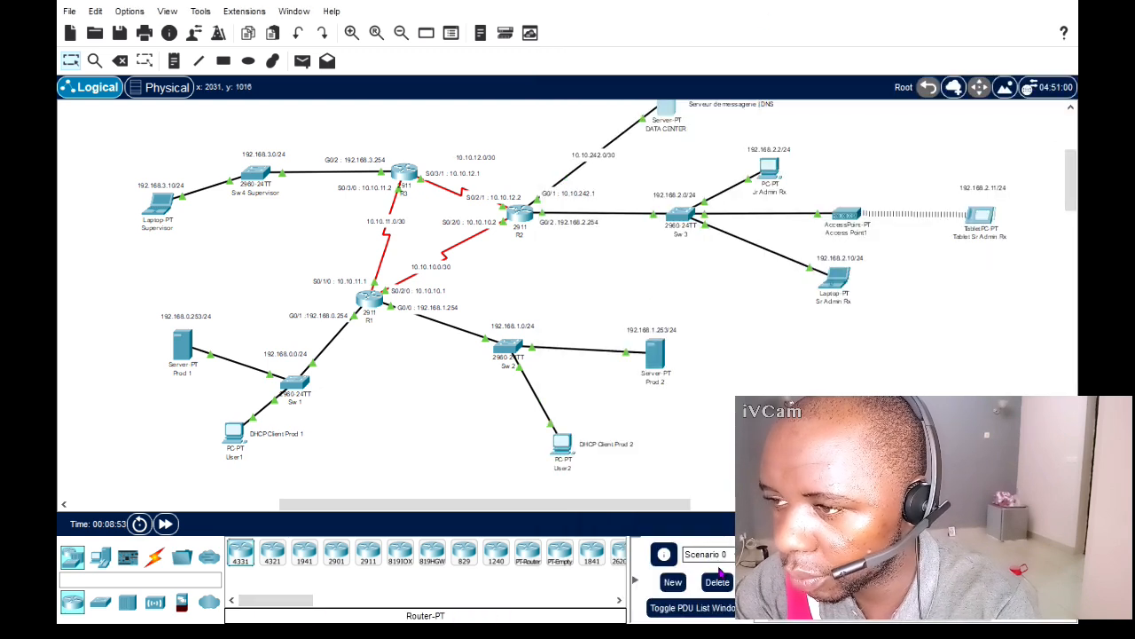
pyautogui.click(676, 118)
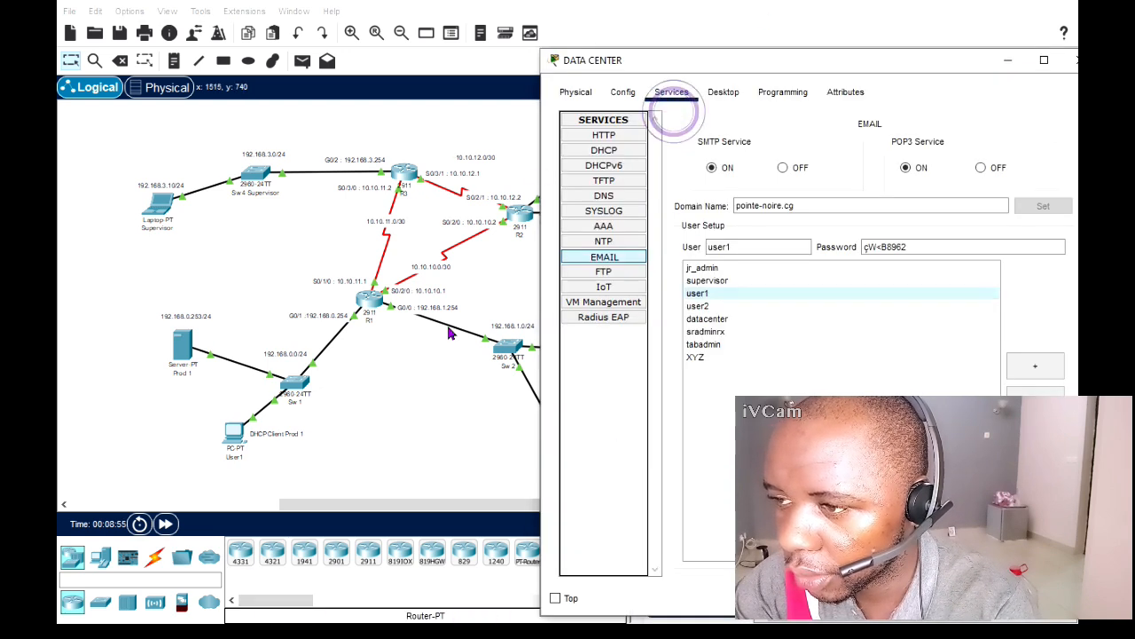
pyautogui.click(236, 439)
pyautogui.click(240, 445)
pyautogui.click(678, 117)
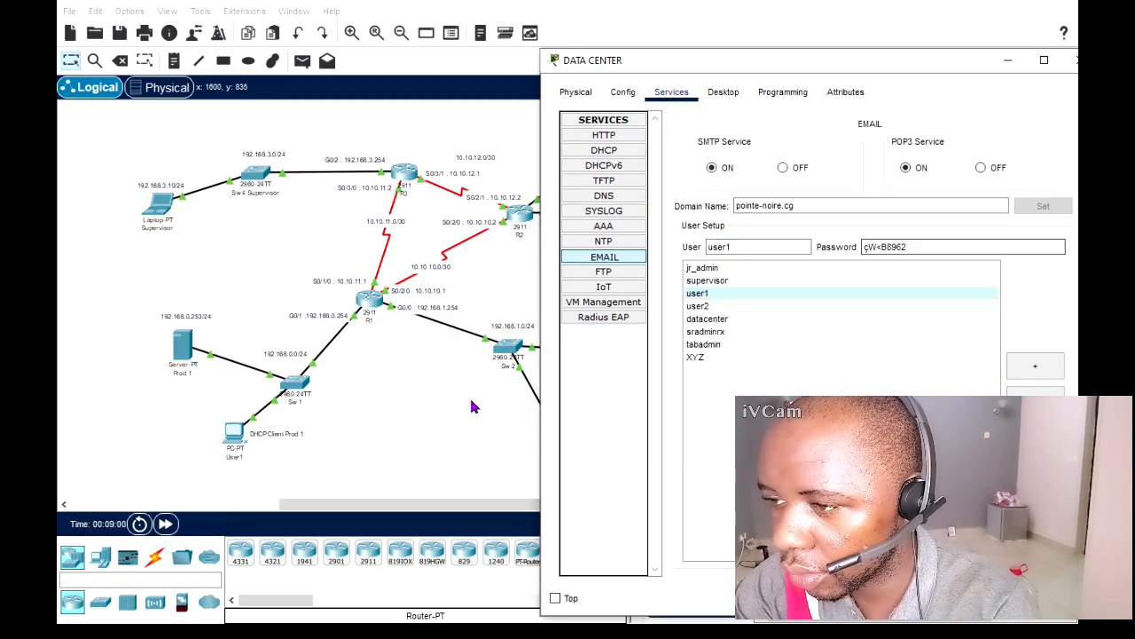
# Return to User1's mail configuration, check the incoming and outgoing mail servers, and save the settings
pyautogui.click(236, 431)
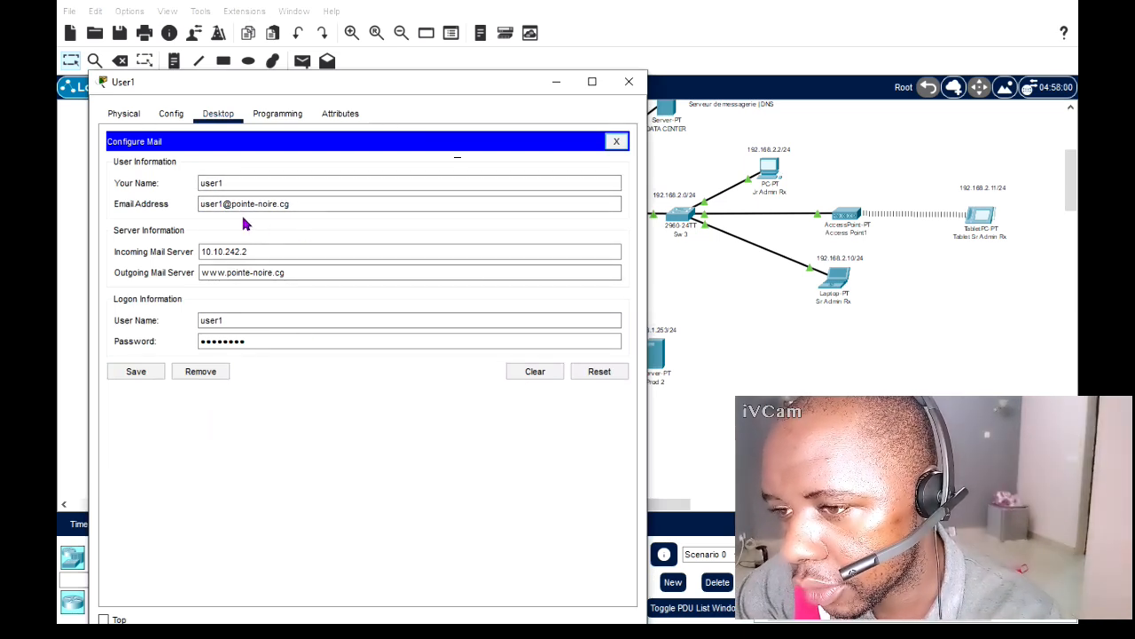
pyautogui.doubleClick(279, 254)
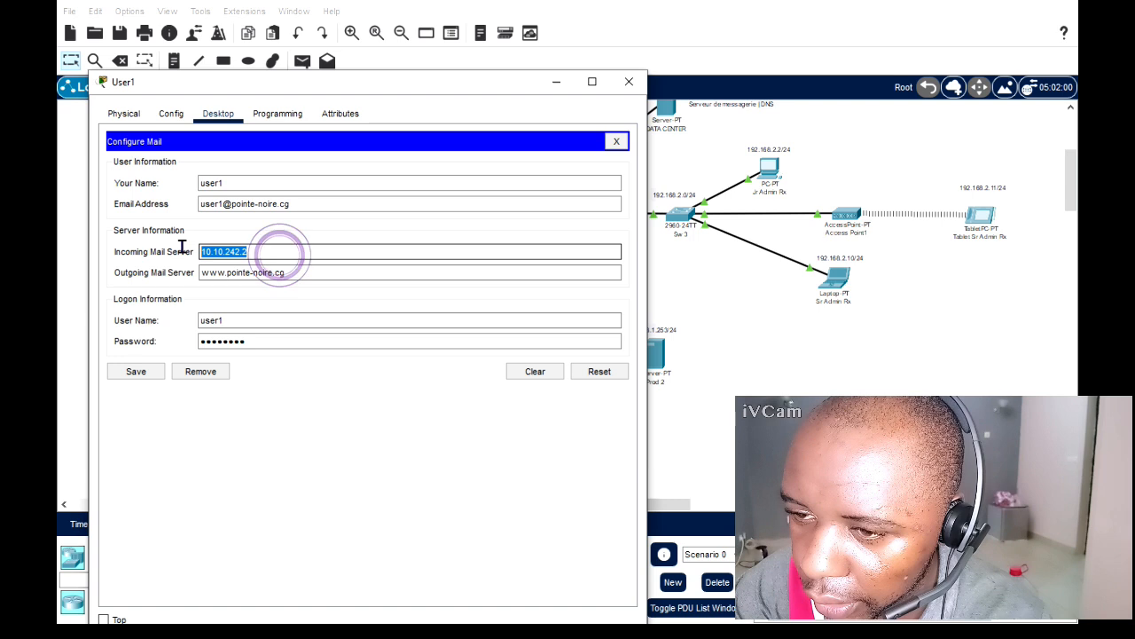
pyautogui.doubleClick(317, 276)
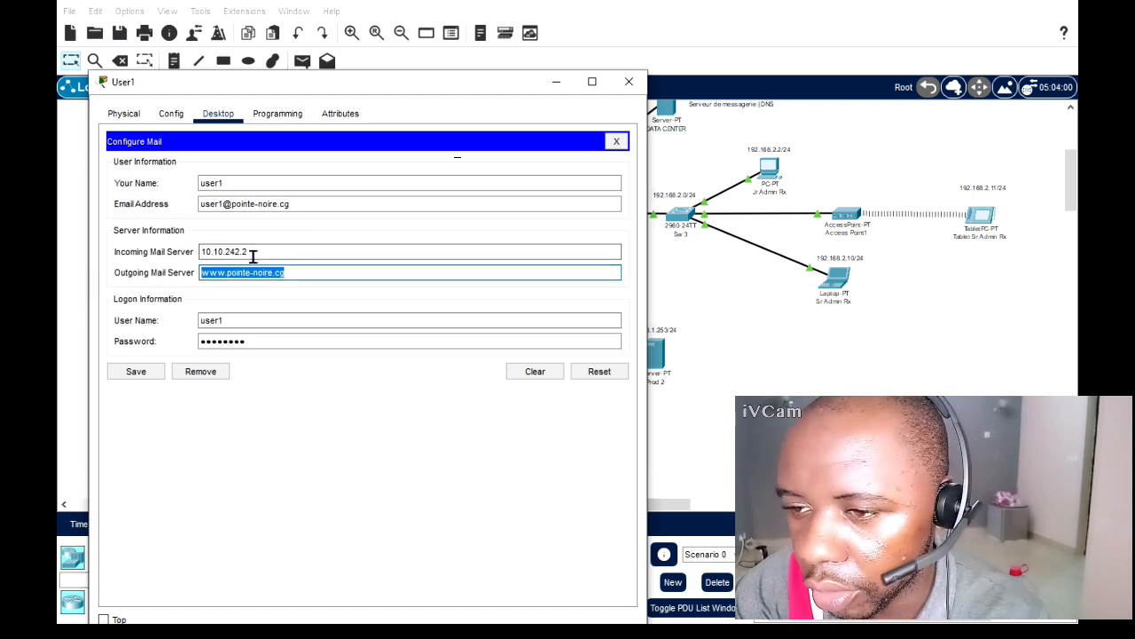
pyautogui.click(296, 273)
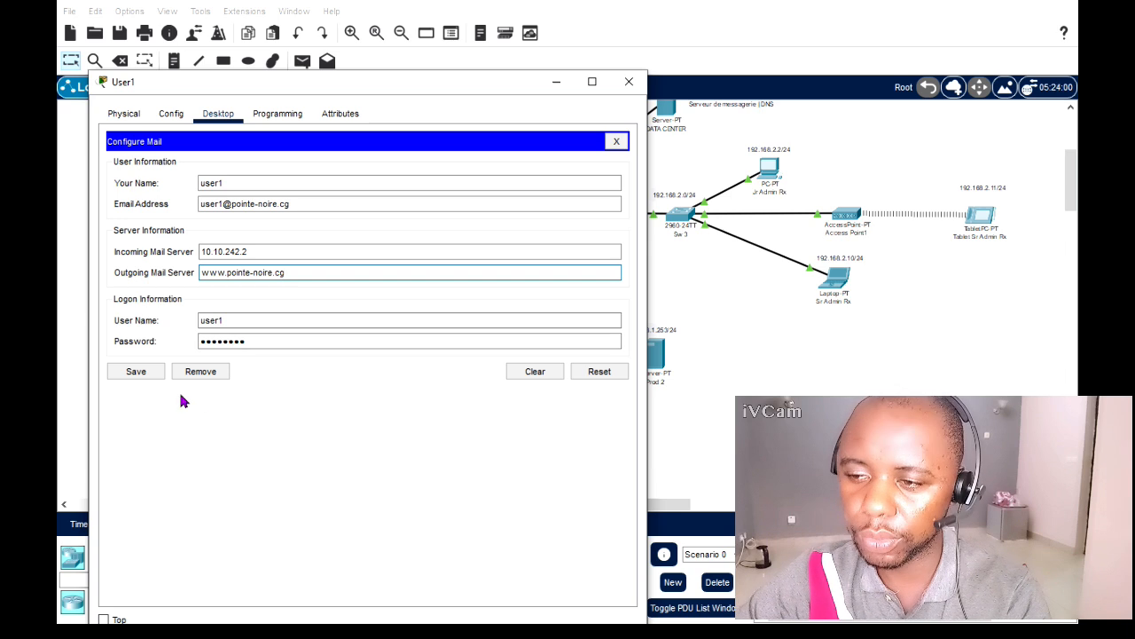
pyautogui.click(136, 374)
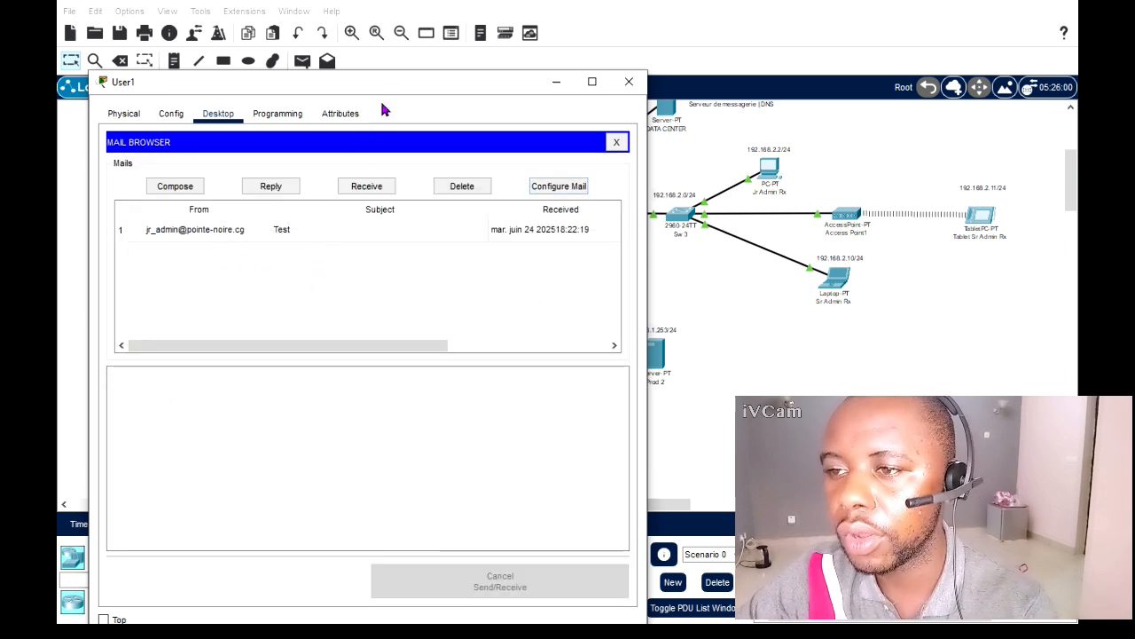
# Place the User1 window beside the topology and start a new email at its recipient field
pyautogui.moveTo(390, 88); pyautogui.dragTo(767, 112)
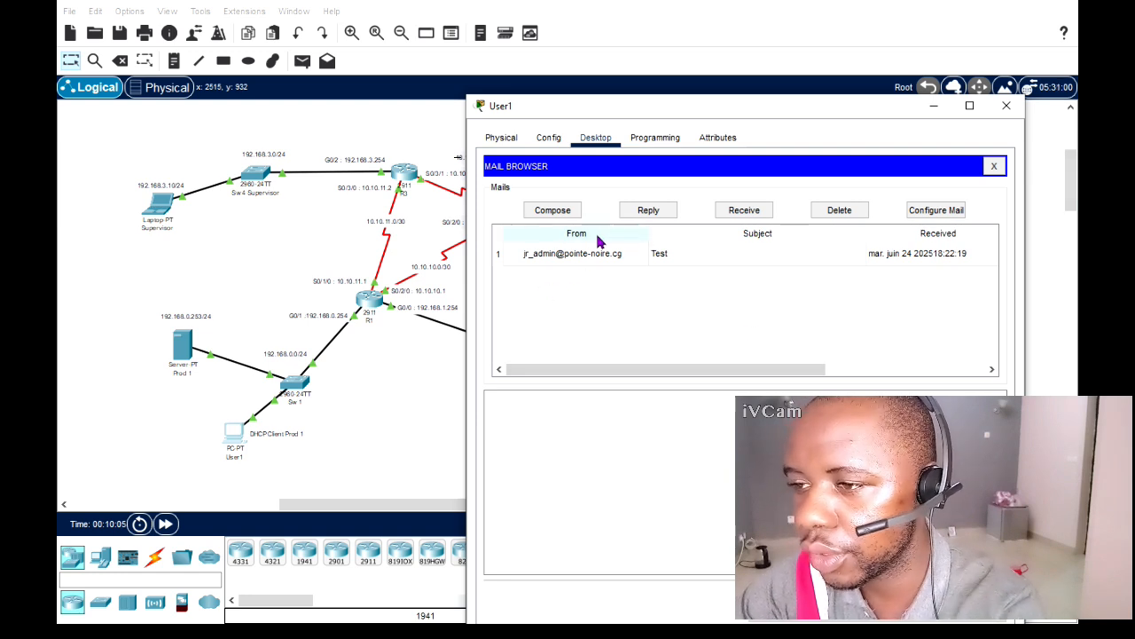
pyautogui.click(556, 217)
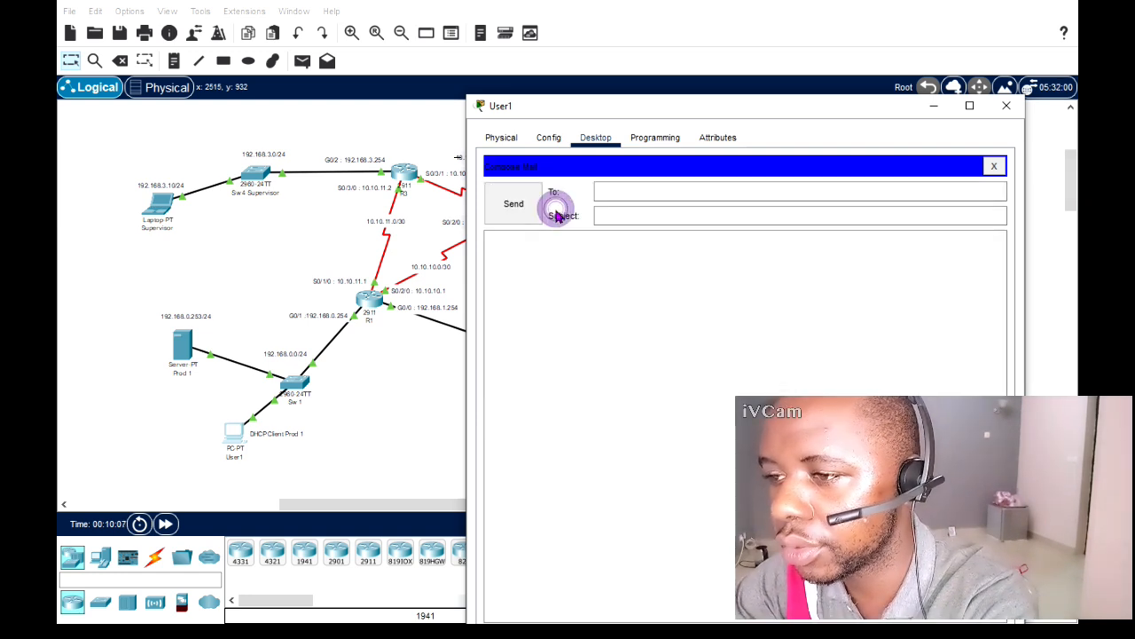
pyautogui.click(661, 191)
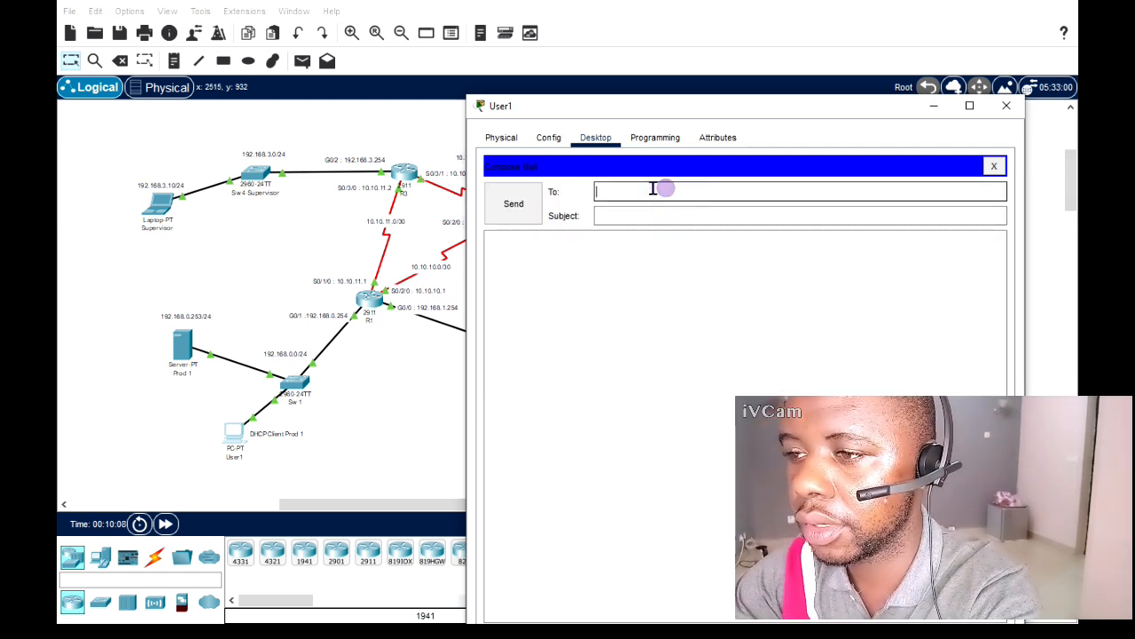
# Open the mail configuration on the Supervisor laptop and review its email address, mail servers and logon information
pyautogui.click(173, 213)
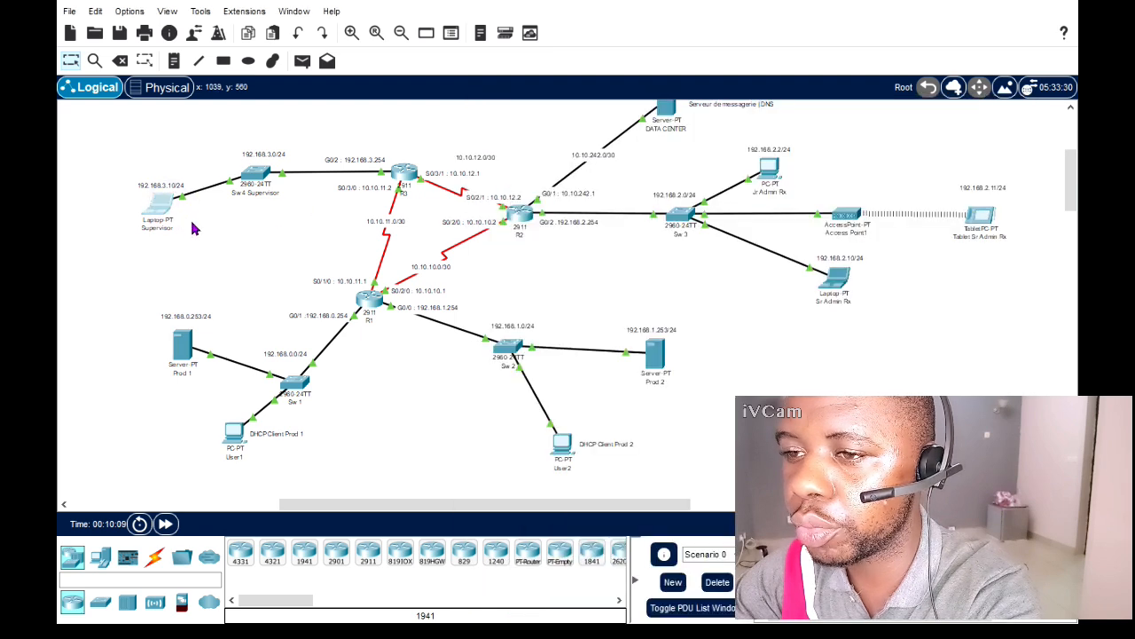
pyautogui.click(466, 98)
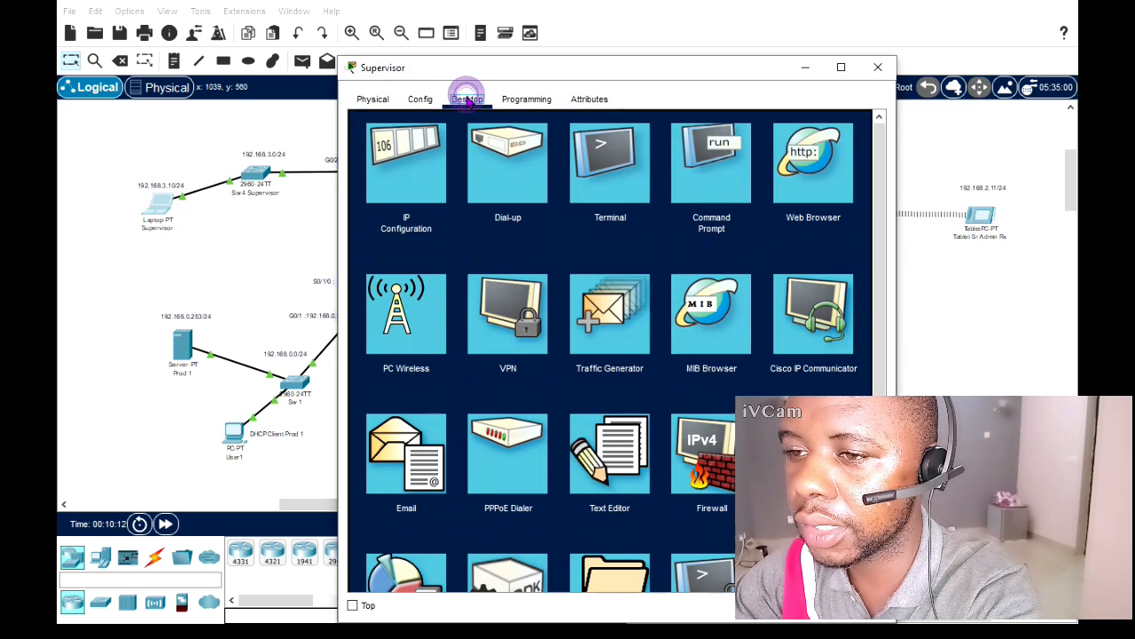
pyautogui.click(390, 448)
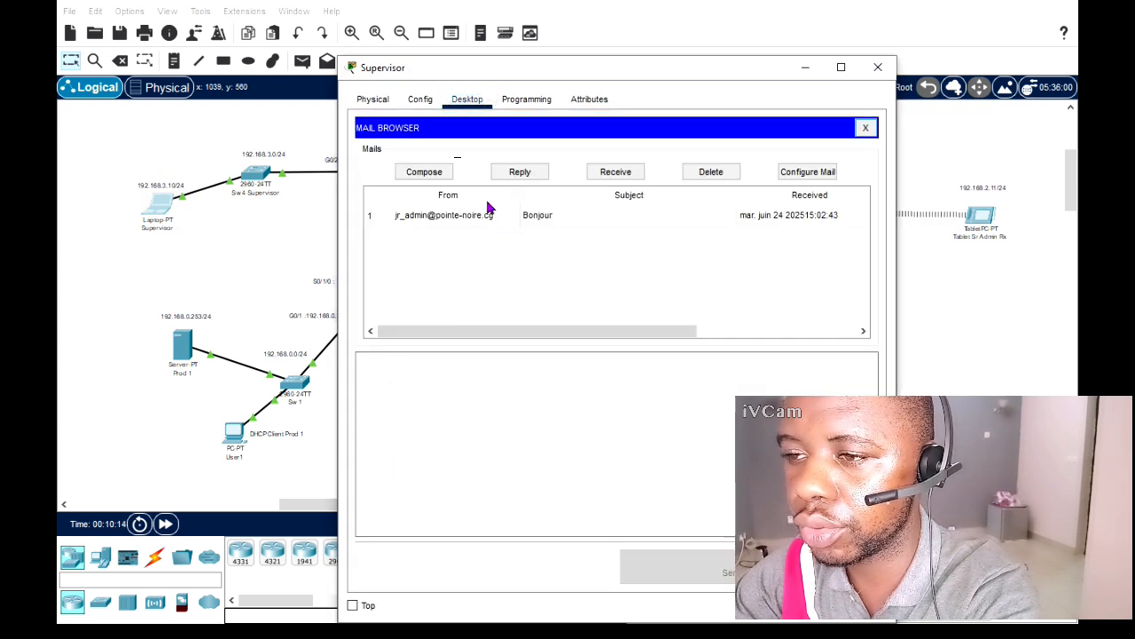
pyautogui.click(436, 174)
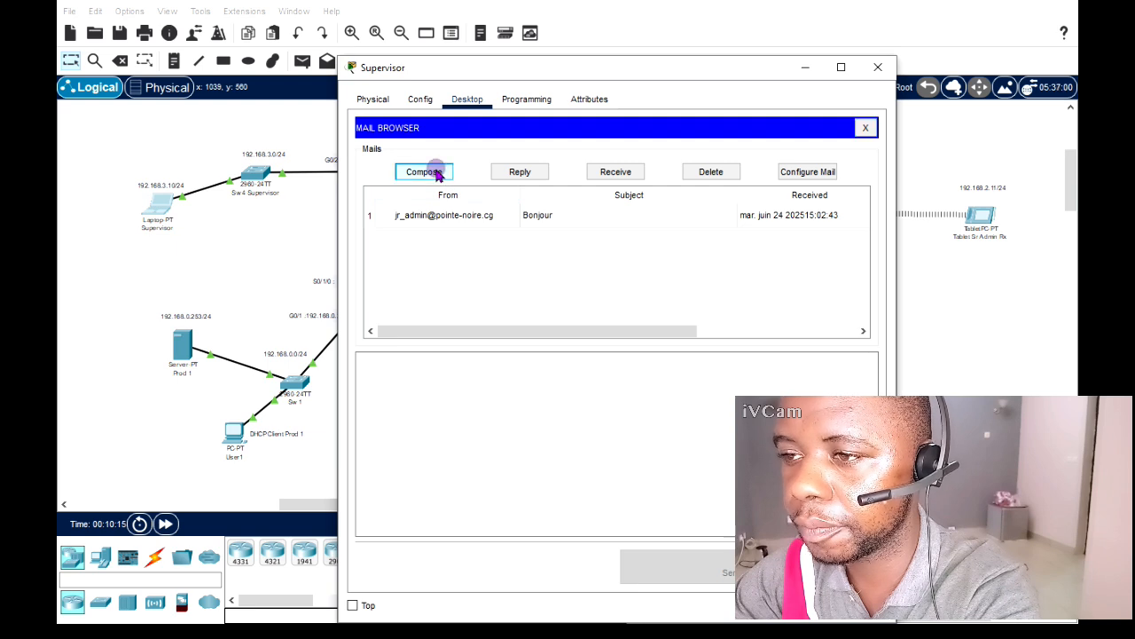
pyautogui.click(866, 127)
pyautogui.click(821, 175)
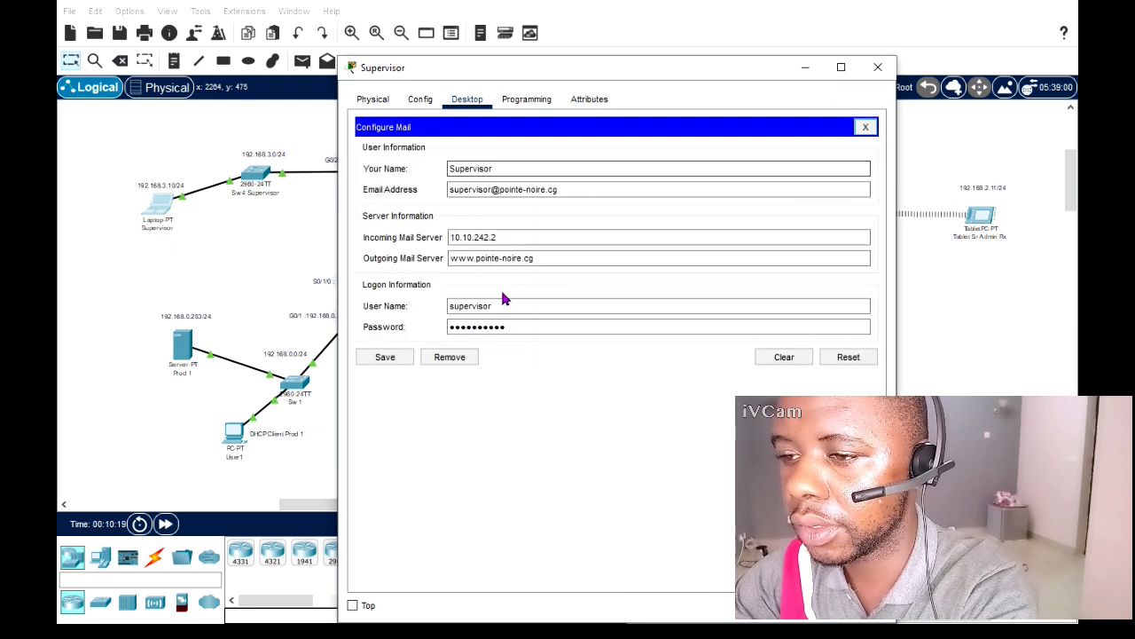
# Copy the supervisor's email address from the laptop's mail configuration into the recipient field of User1's new email
pyautogui.moveTo(583, 189); pyautogui.dragTo(449, 174)
pyautogui.hotkey('ctrl', 'c')
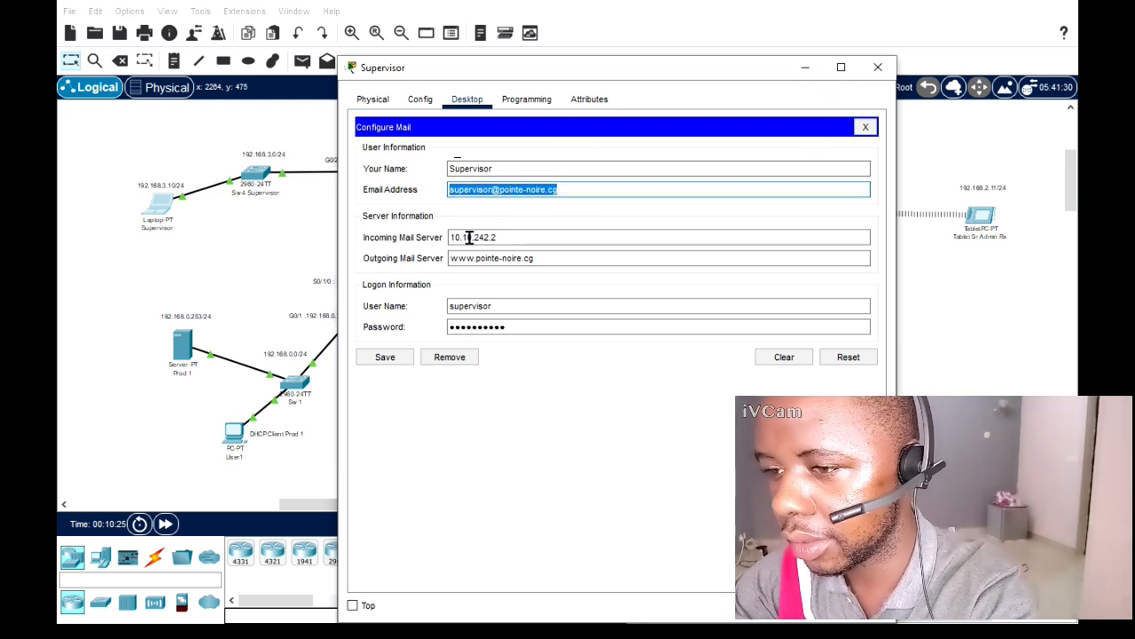
pyautogui.click(241, 434)
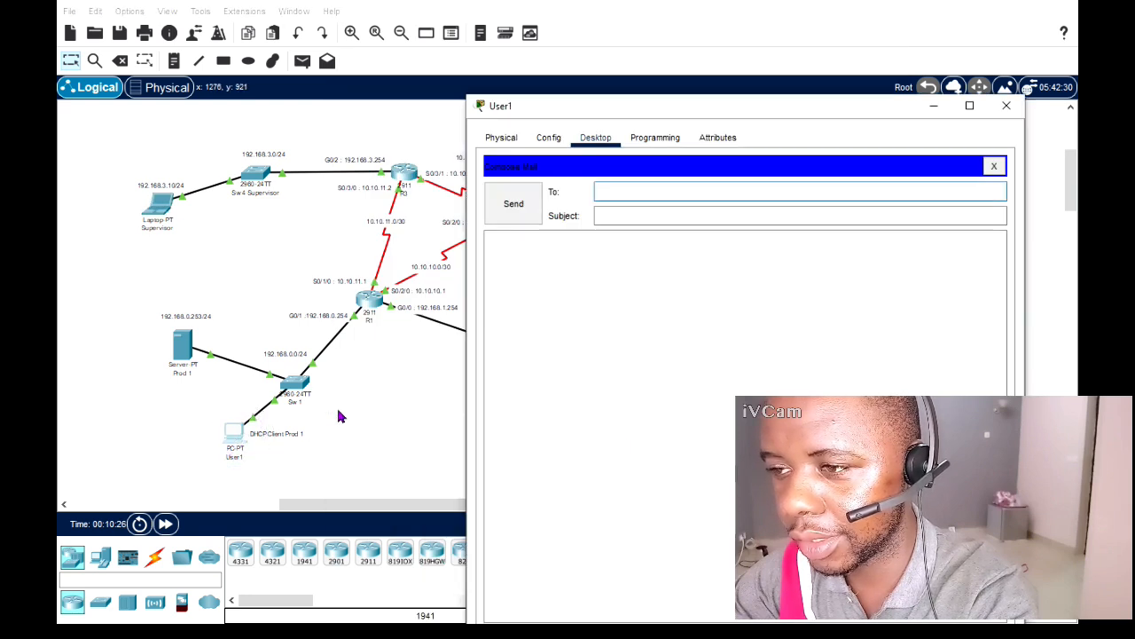
pyautogui.click(634, 193)
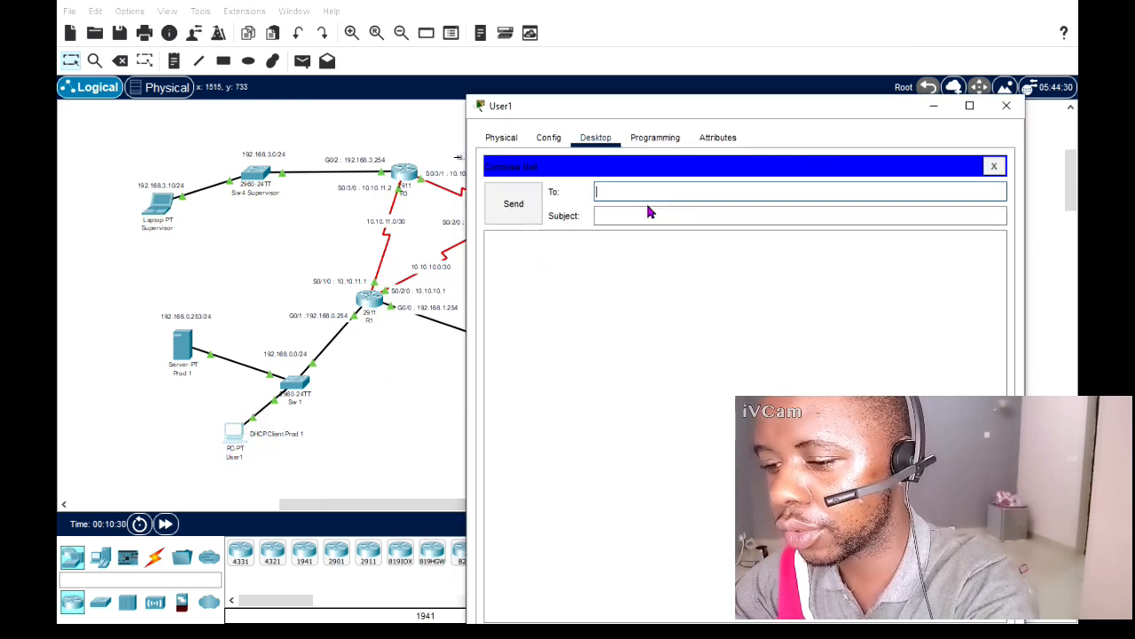
pyautogui.hotkey('ctrl', 'v')
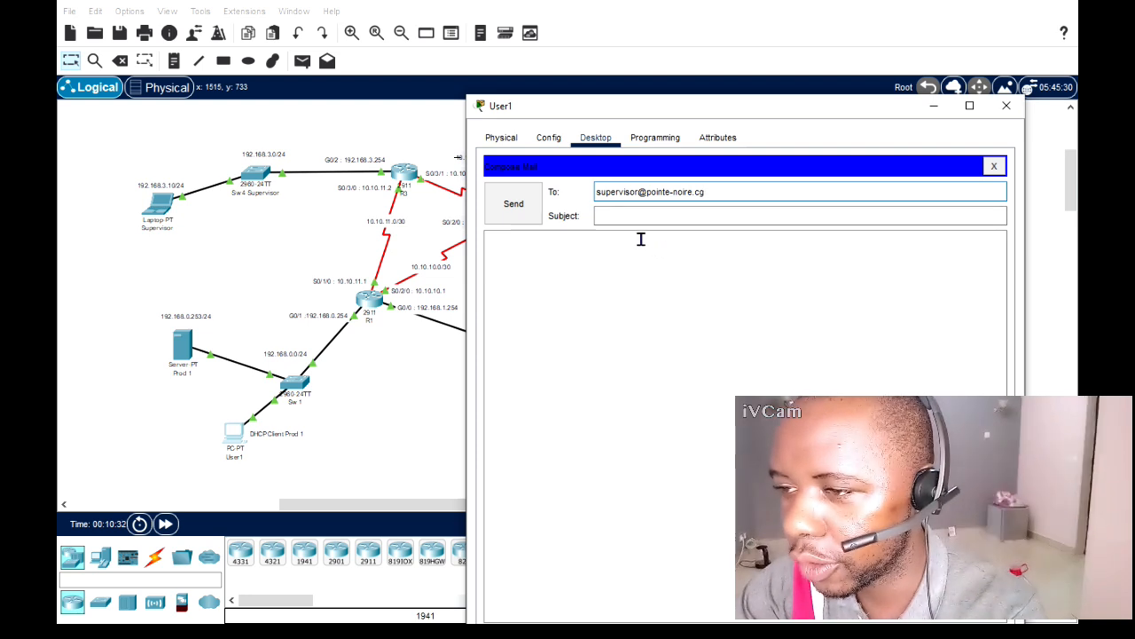
# Give the email the subject Test N1 and the message "Bonjour Sup.", and send it from User1
pyautogui.click(646, 218)
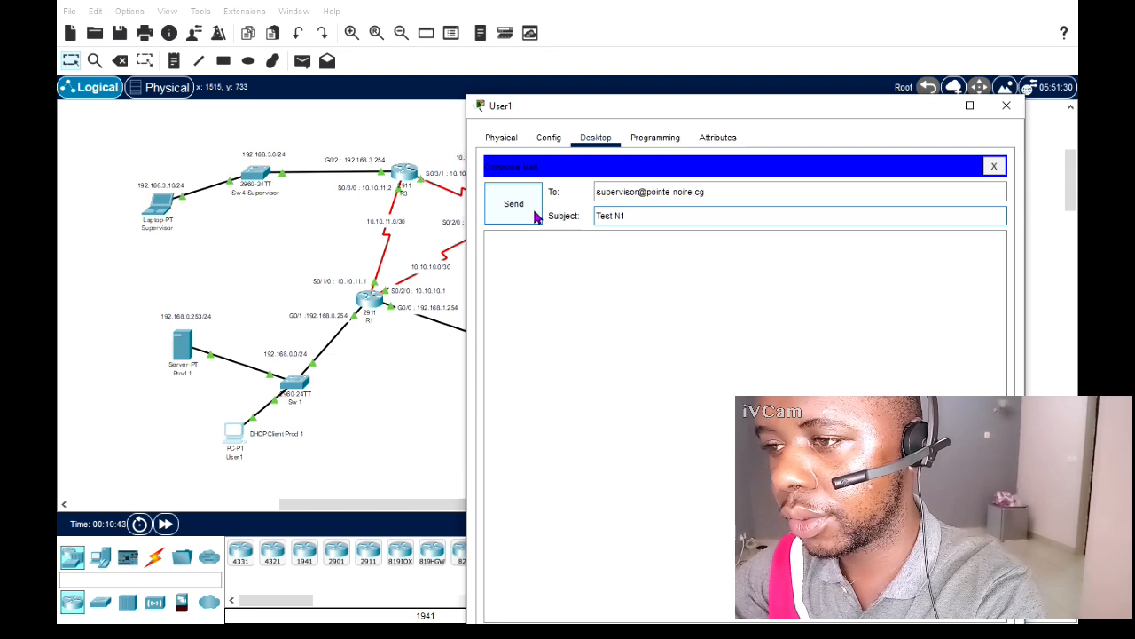
pyautogui.click(521, 262)
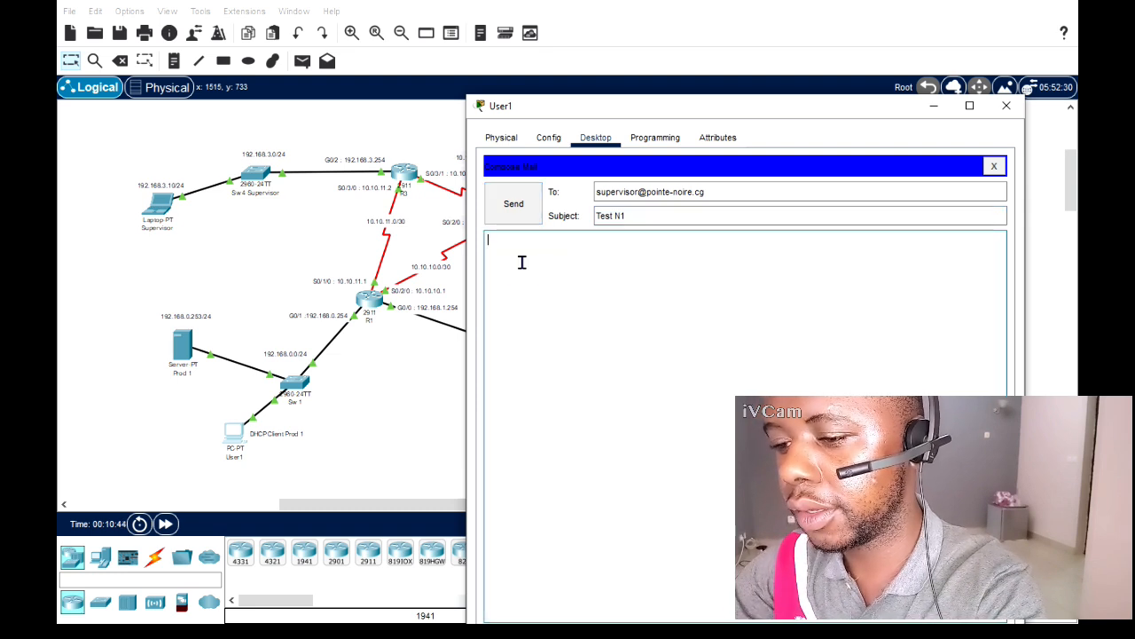
pyautogui.write('Bonjour Sup.')
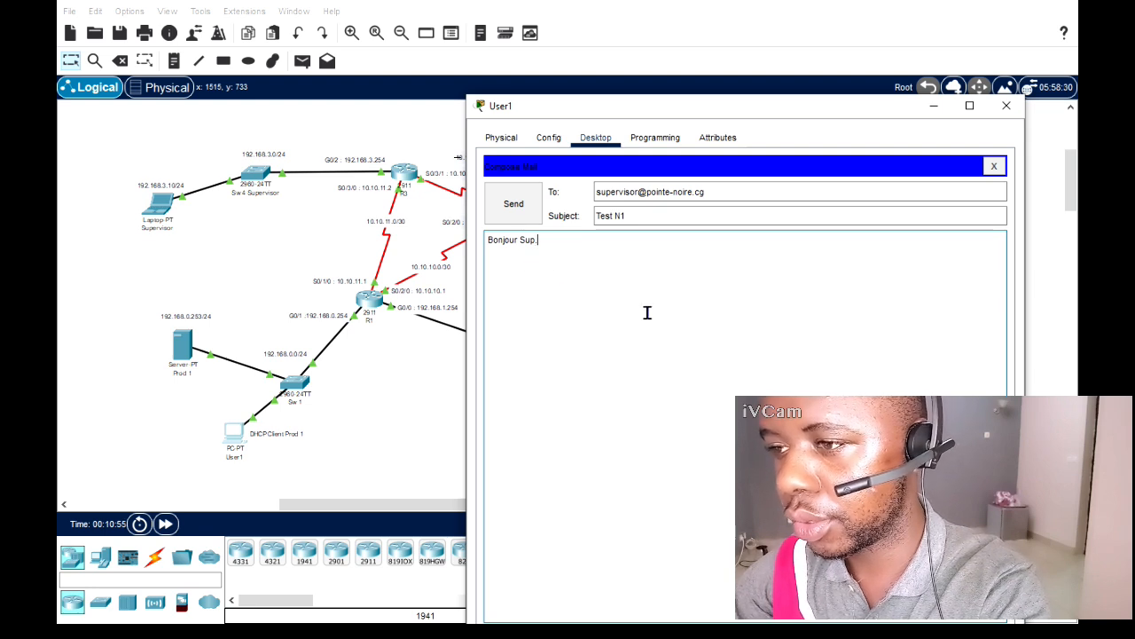
pyautogui.click(516, 213)
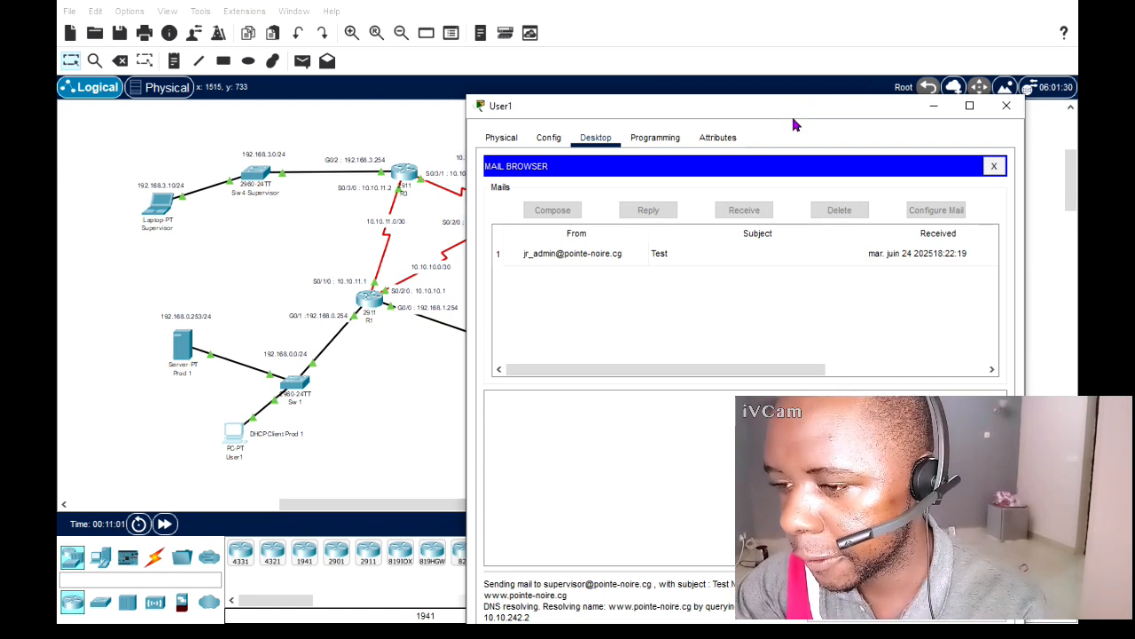
pyautogui.moveTo(802, 104); pyautogui.dragTo(789, 33)
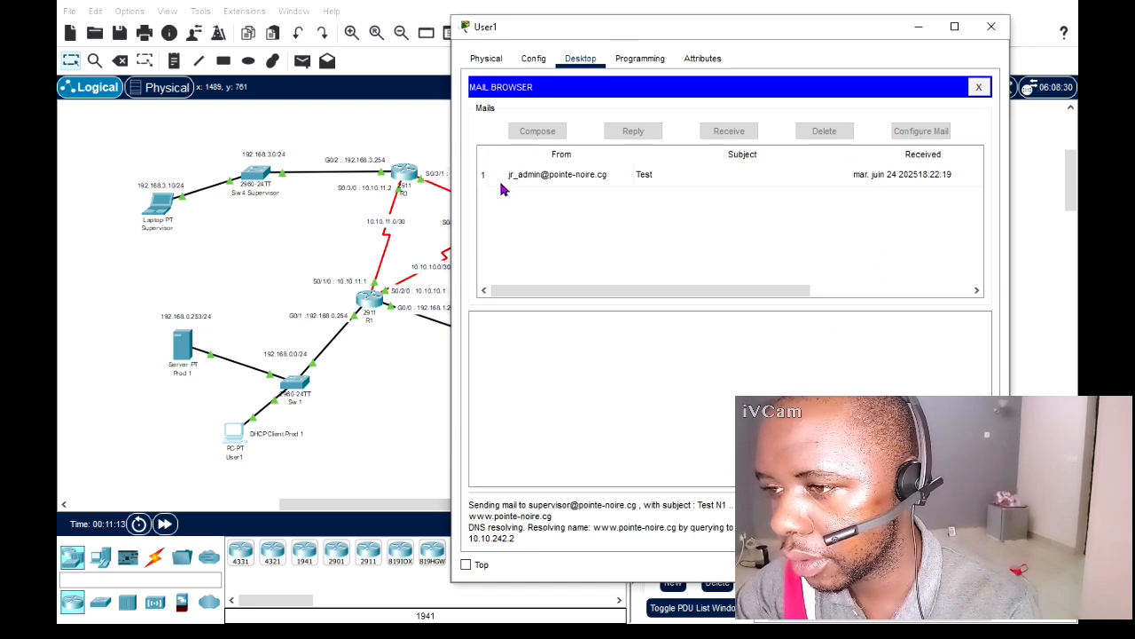
# Leave the mail configuration on the Supervisor laptop, fetch new mail and open the Test N1 message from User1
pyautogui.click(159, 209)
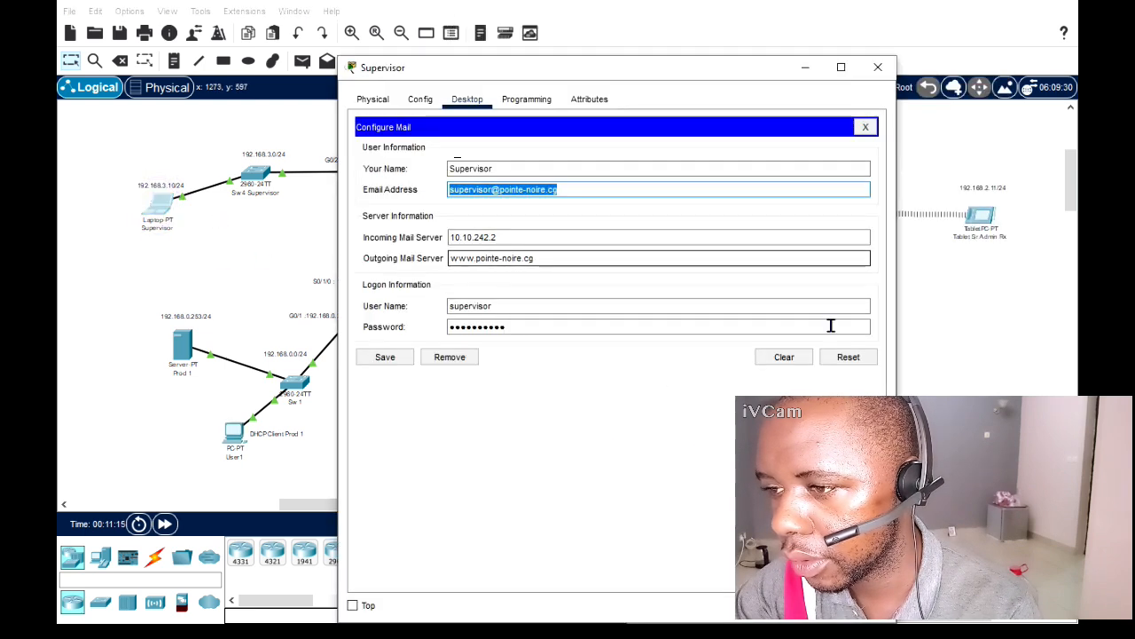
pyautogui.click(866, 126)
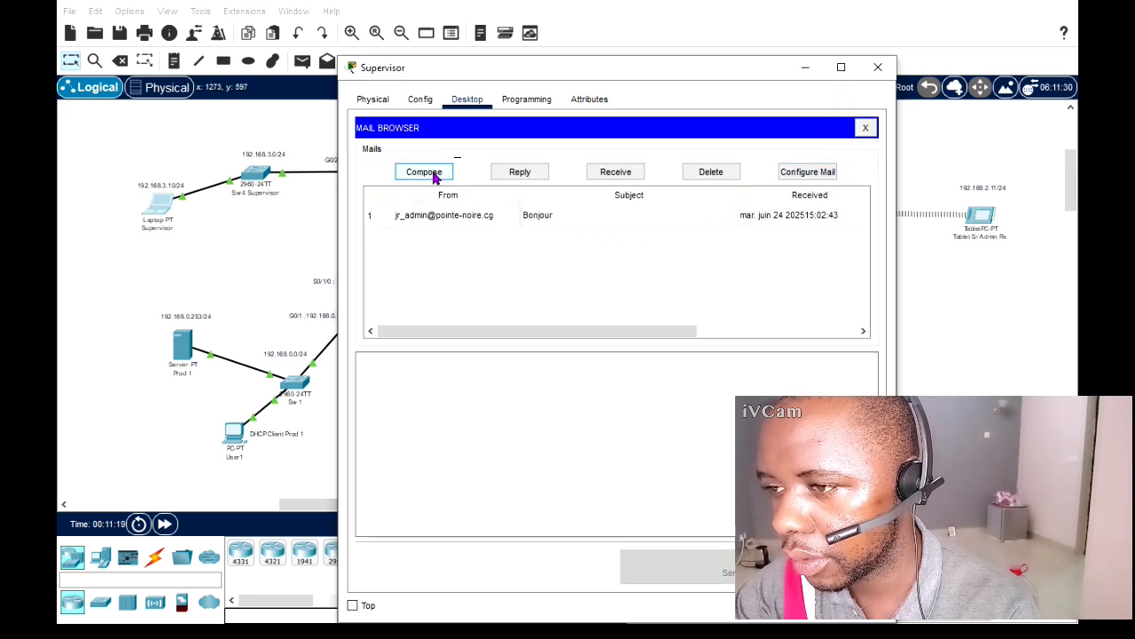
pyautogui.click(629, 173)
pyautogui.click(628, 173)
pyautogui.click(629, 174)
pyautogui.click(628, 173)
pyautogui.click(628, 173)
pyautogui.click(628, 173)
pyautogui.click(628, 173)
pyautogui.click(628, 173)
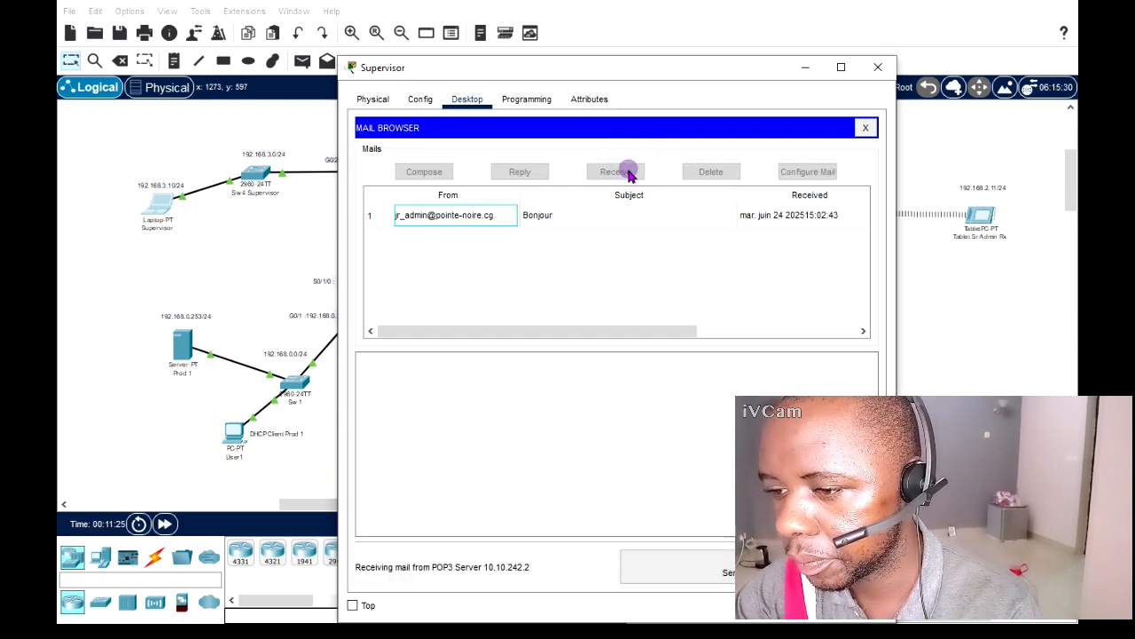
pyautogui.click(628, 172)
pyautogui.click(628, 172)
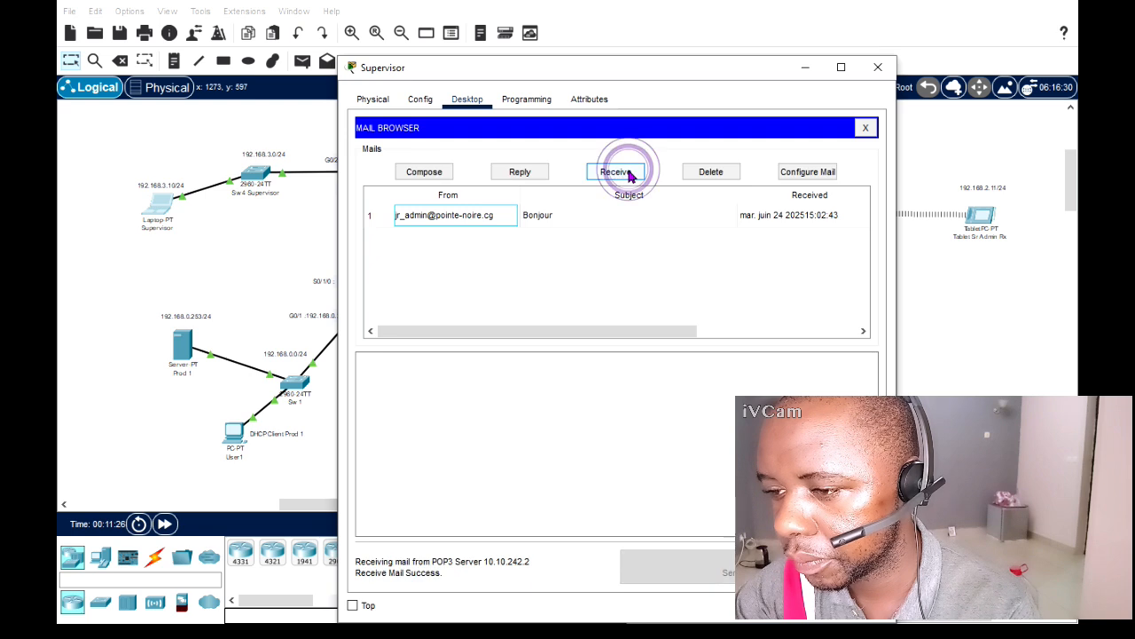
pyautogui.click(628, 173)
pyautogui.click(628, 173)
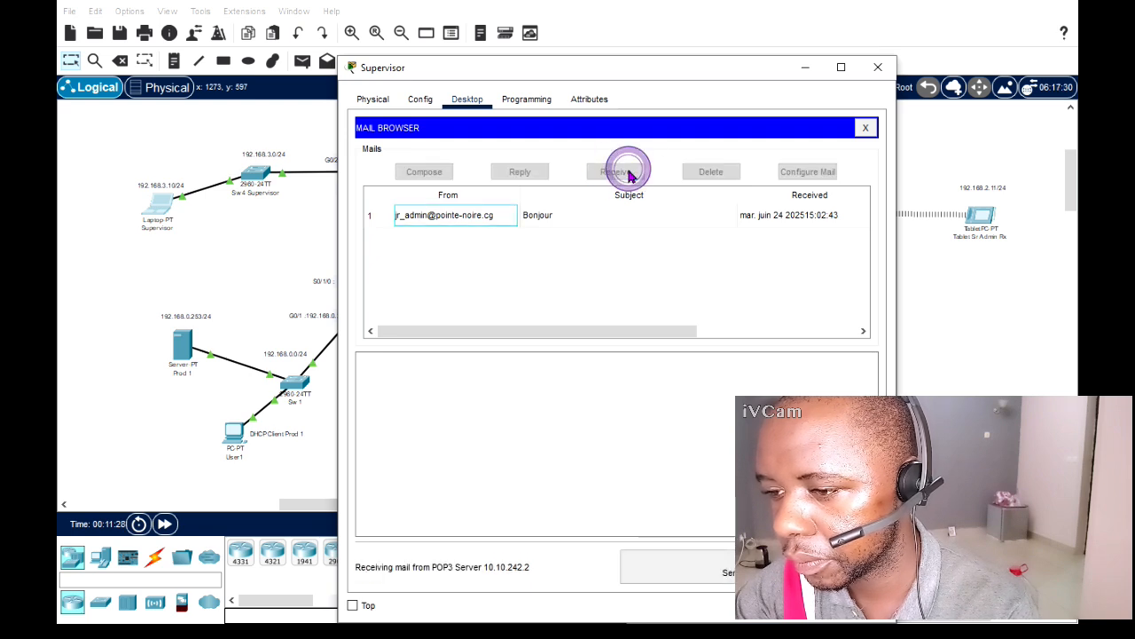
pyautogui.click(628, 173)
pyautogui.click(629, 173)
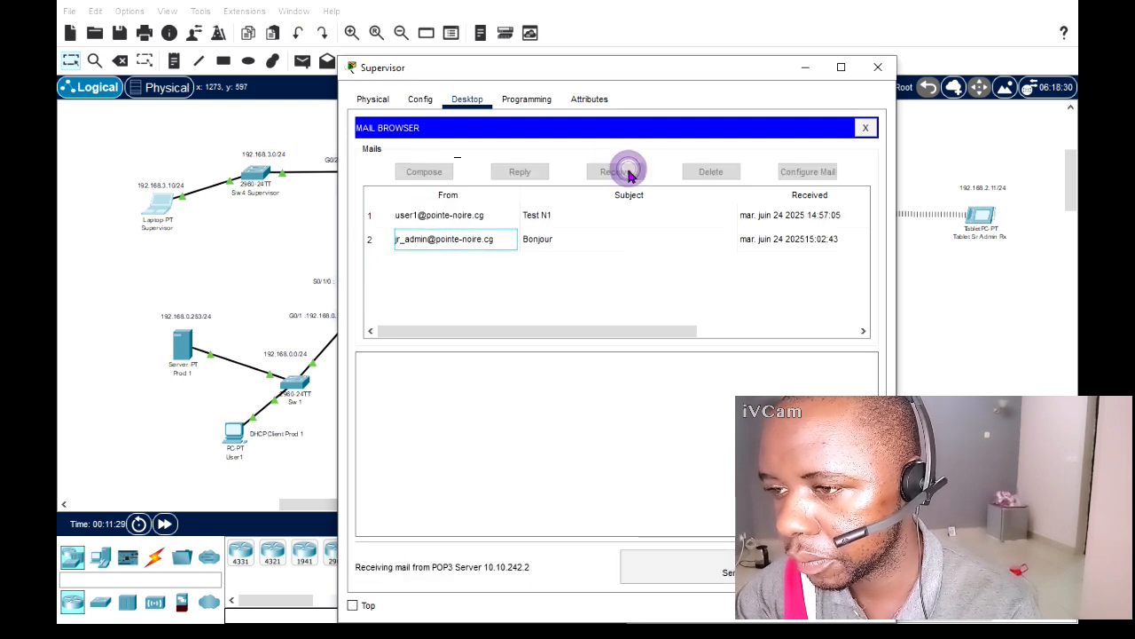
pyautogui.click(614, 173)
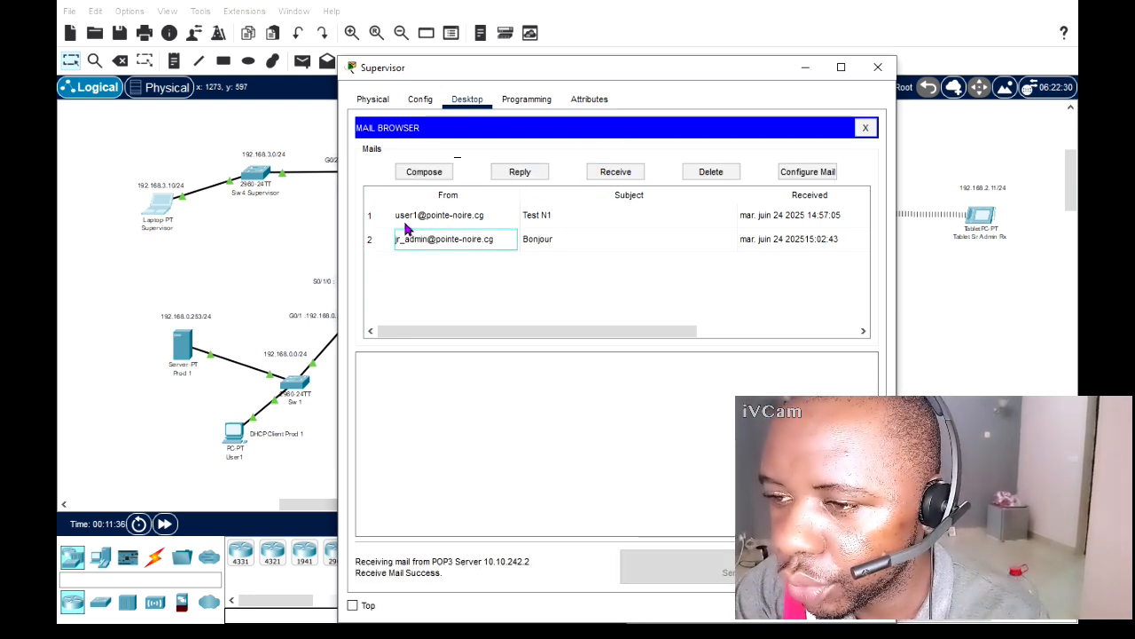
pyautogui.click(457, 218)
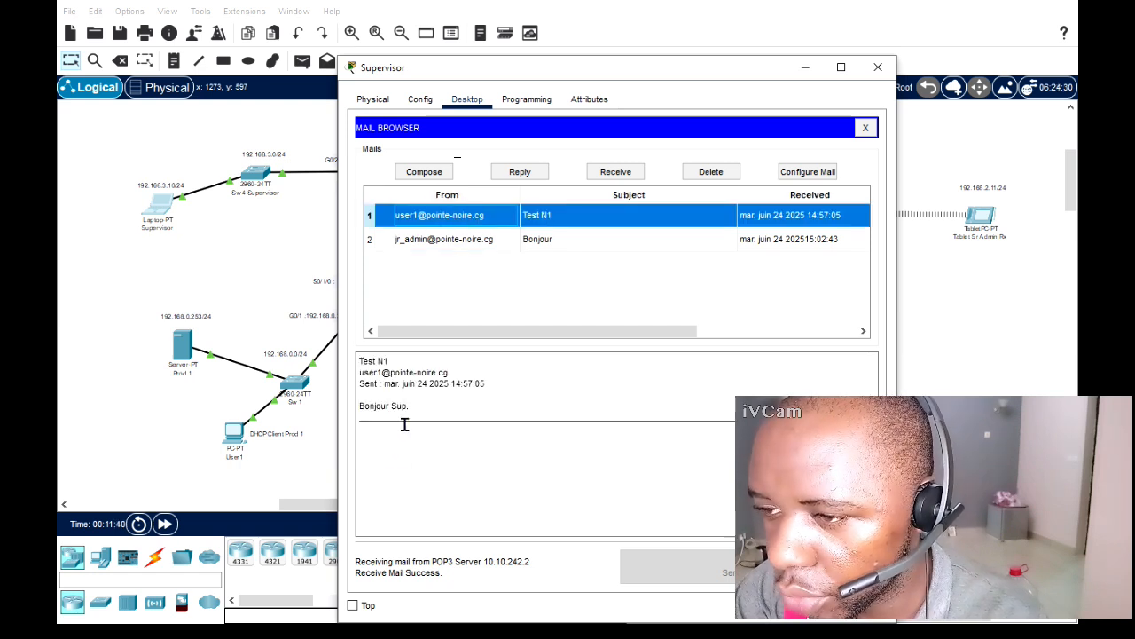
# Reply to the Test N1 message from the Supervisor laptop with "Bonjour User1" and send it
pyautogui.click(520, 172)
pyautogui.click(420, 216)
pyautogui.write('Bonjour')
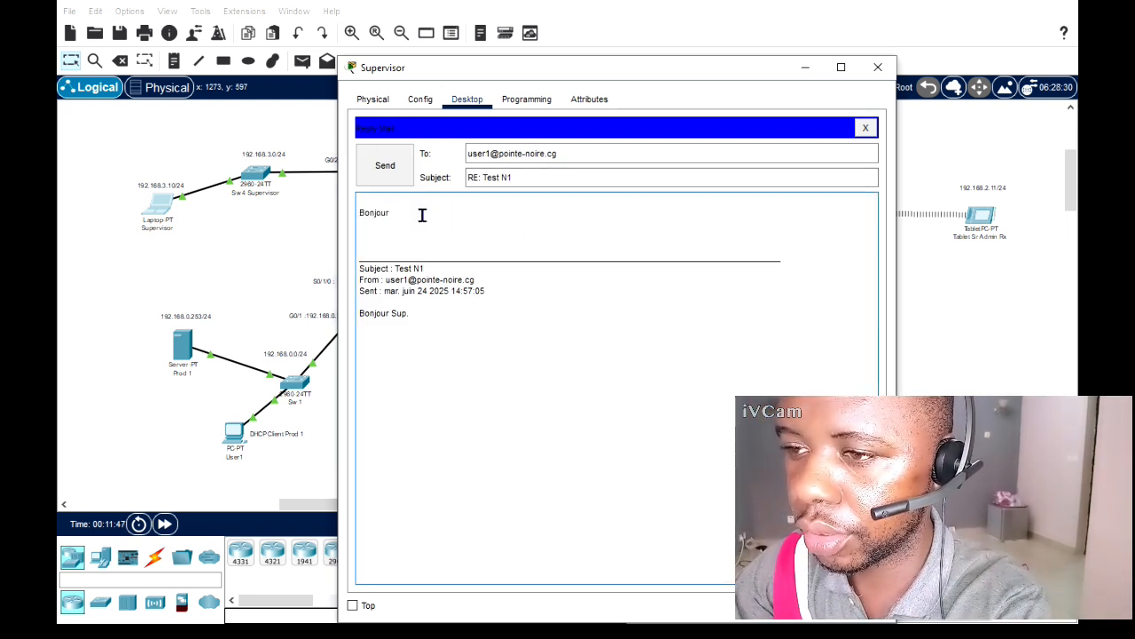
pyautogui.write(' User1')
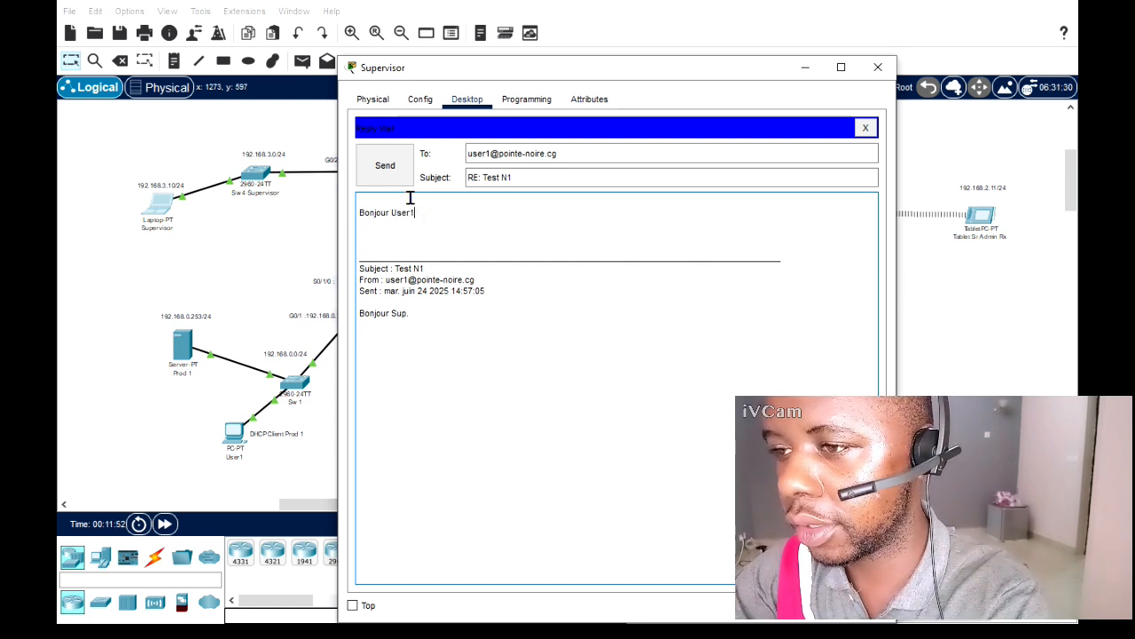
pyautogui.click(394, 171)
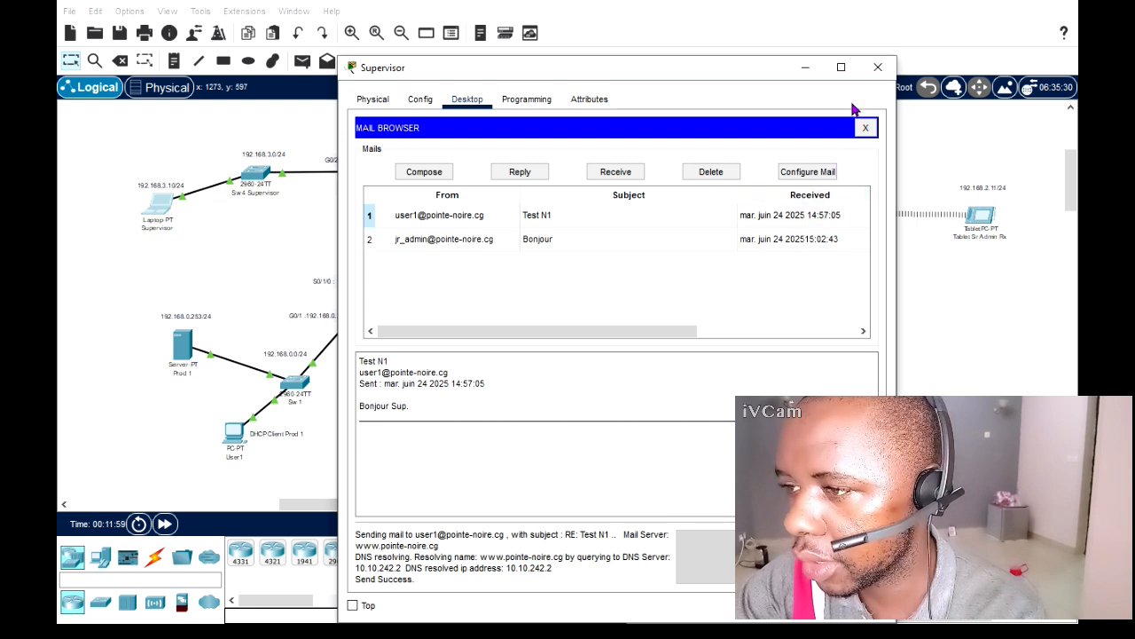
# Minimize the Supervisor window, fetch new mail on User1 and open the supervisor's reply to Test N1
pyautogui.click(798, 70)
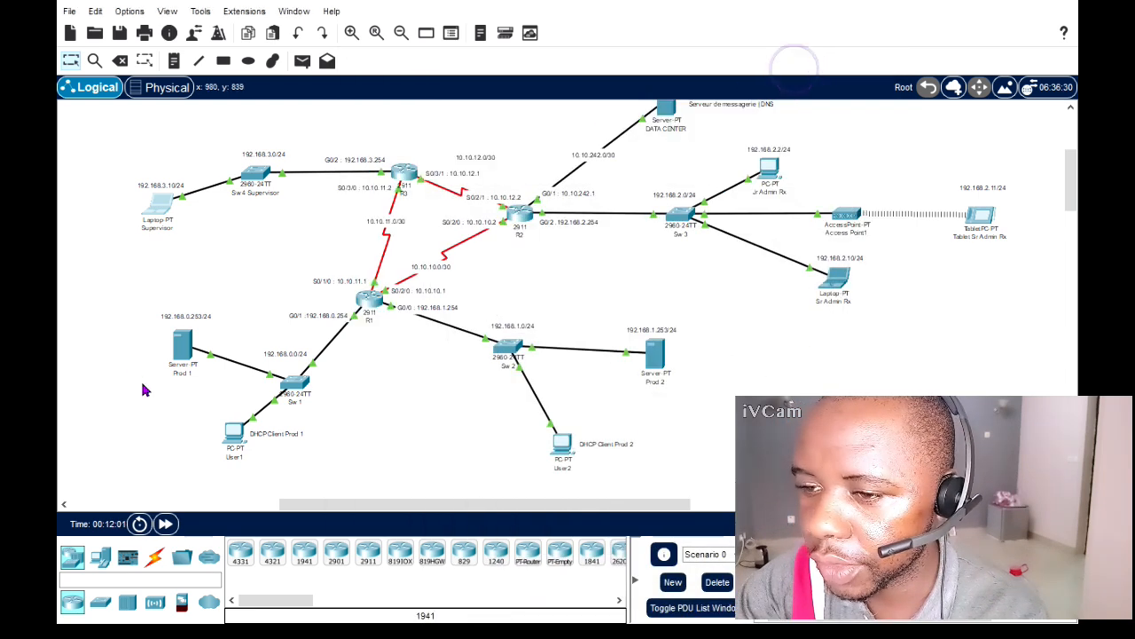
pyautogui.click(235, 435)
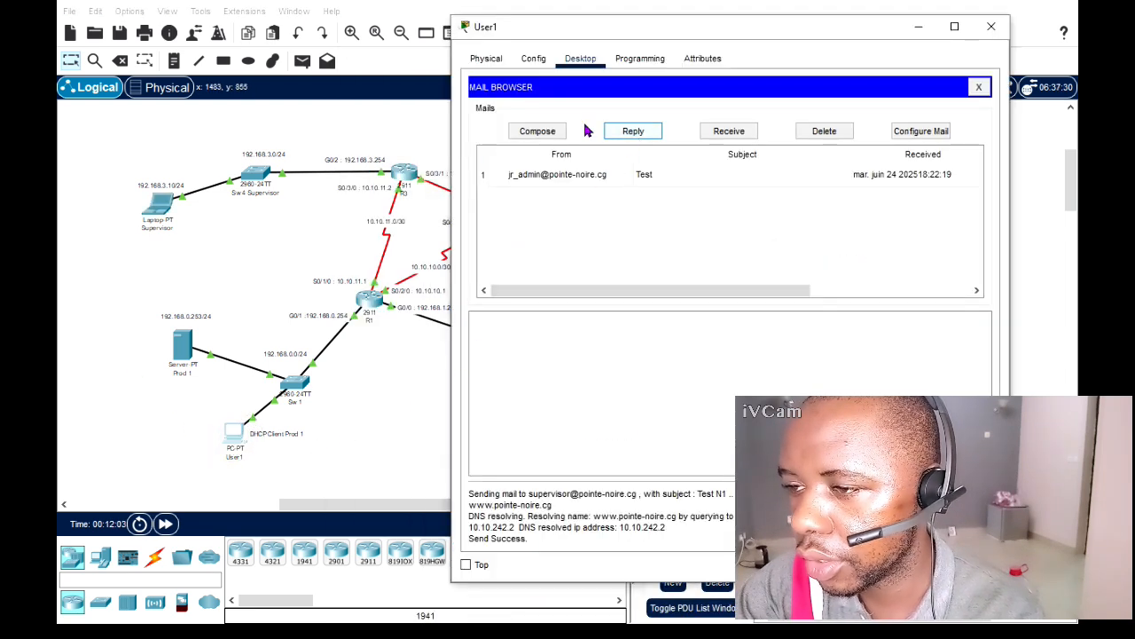
pyautogui.click(729, 132)
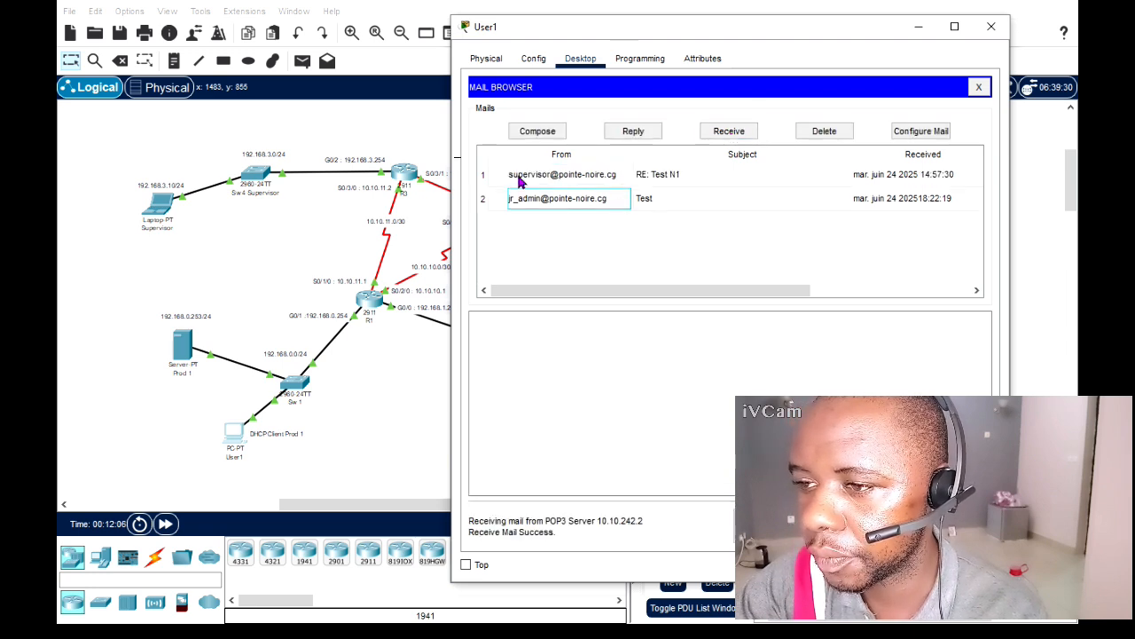
pyautogui.click(521, 180)
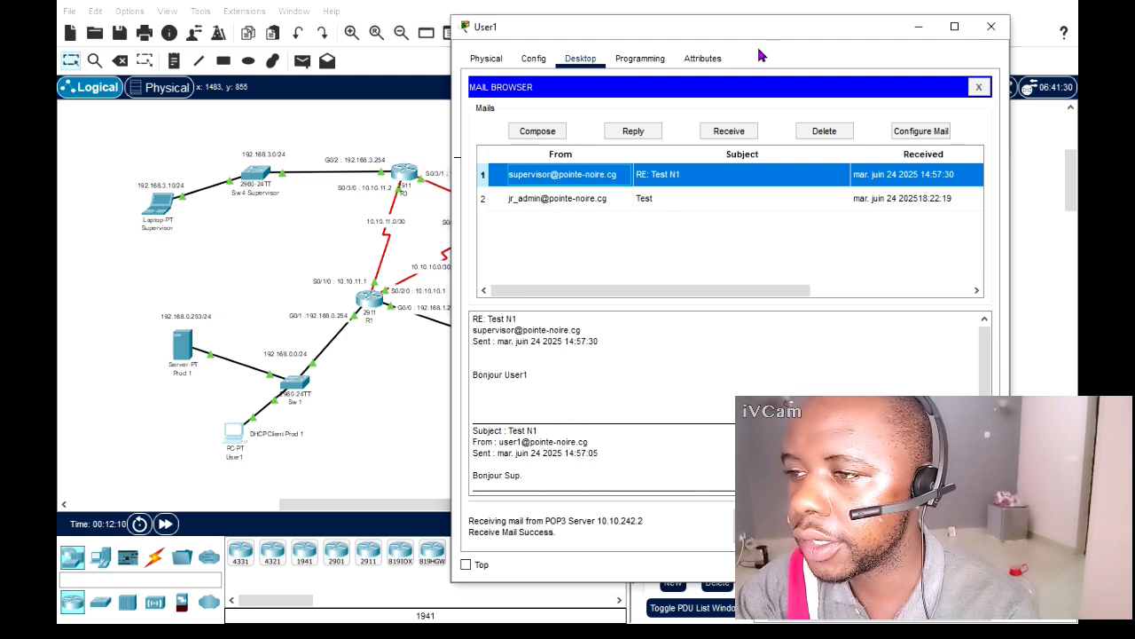
pyautogui.moveTo(775, 34); pyautogui.dragTo(803, 364)
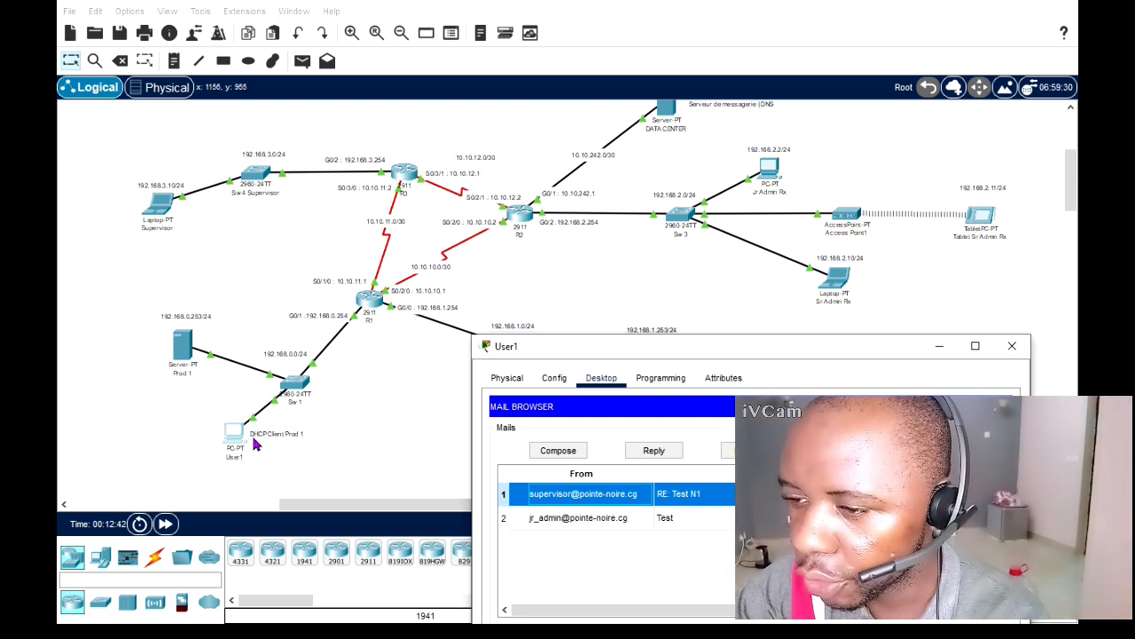
pyautogui.moveTo(720, 338); pyautogui.dragTo(710, 153)
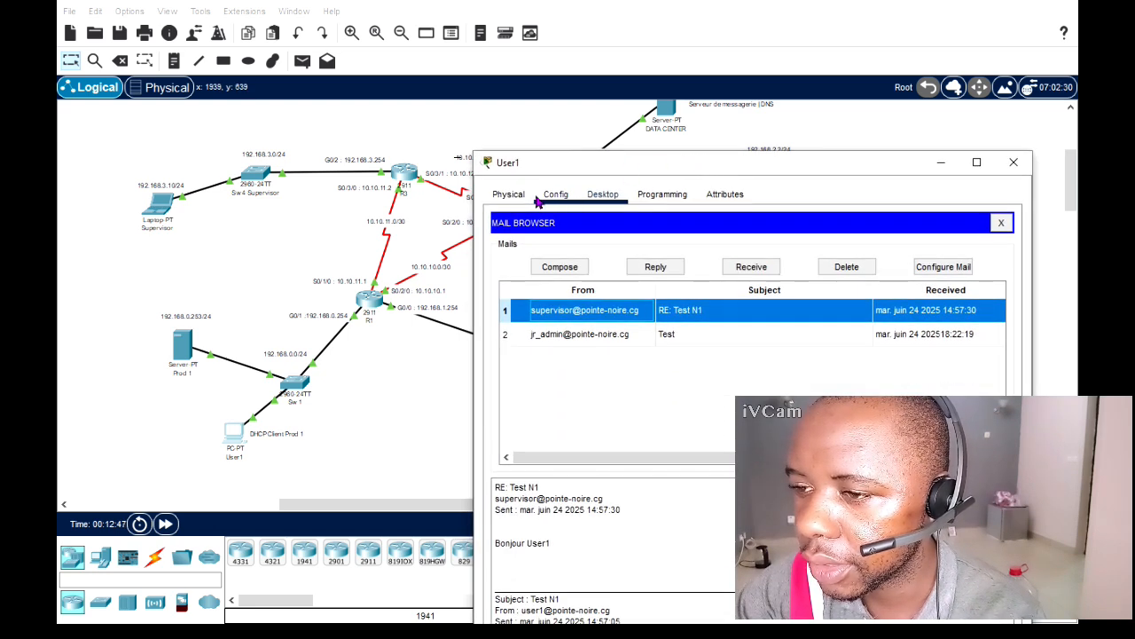
pyautogui.click(557, 195)
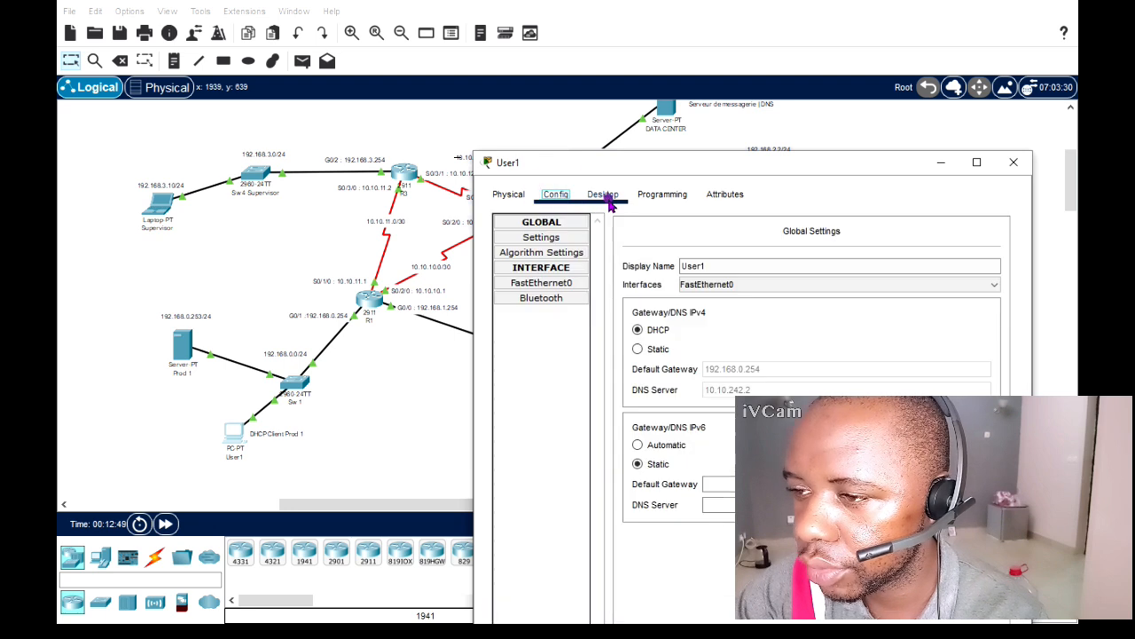
pyautogui.click(605, 195)
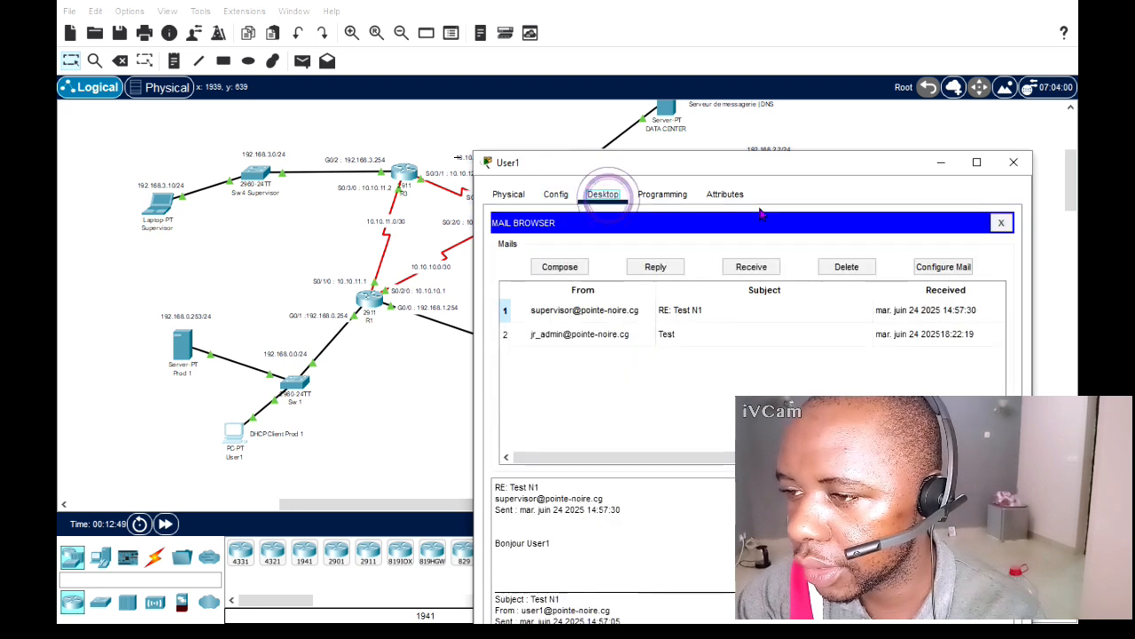
# Close the mail browser on User1 and open its Command Prompt
pyautogui.click(1001, 224)
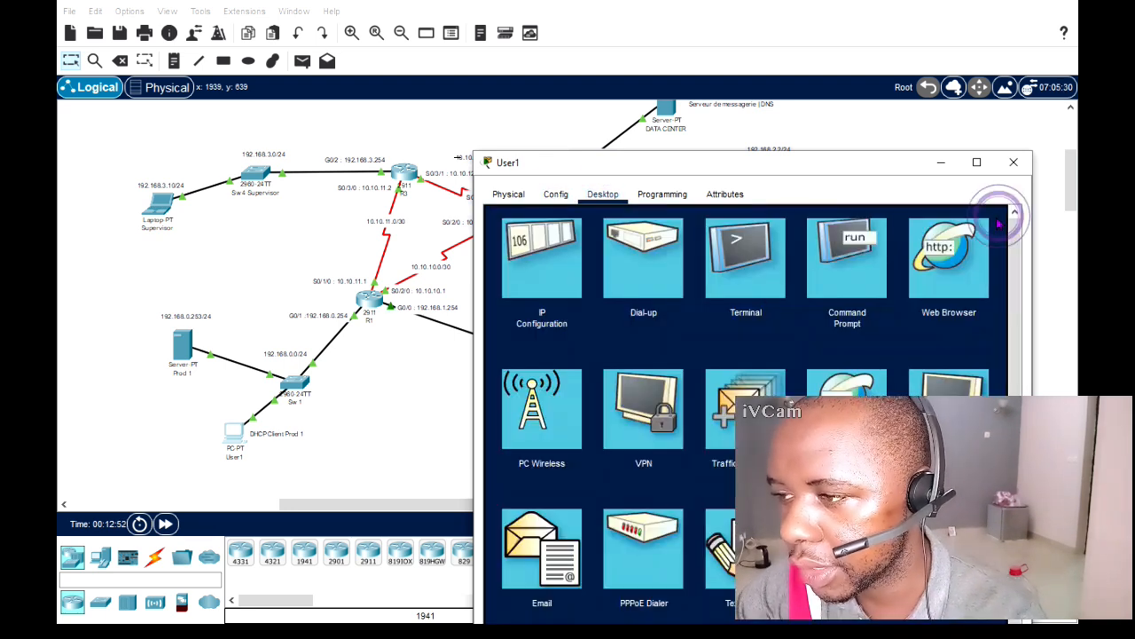
pyautogui.click(752, 260)
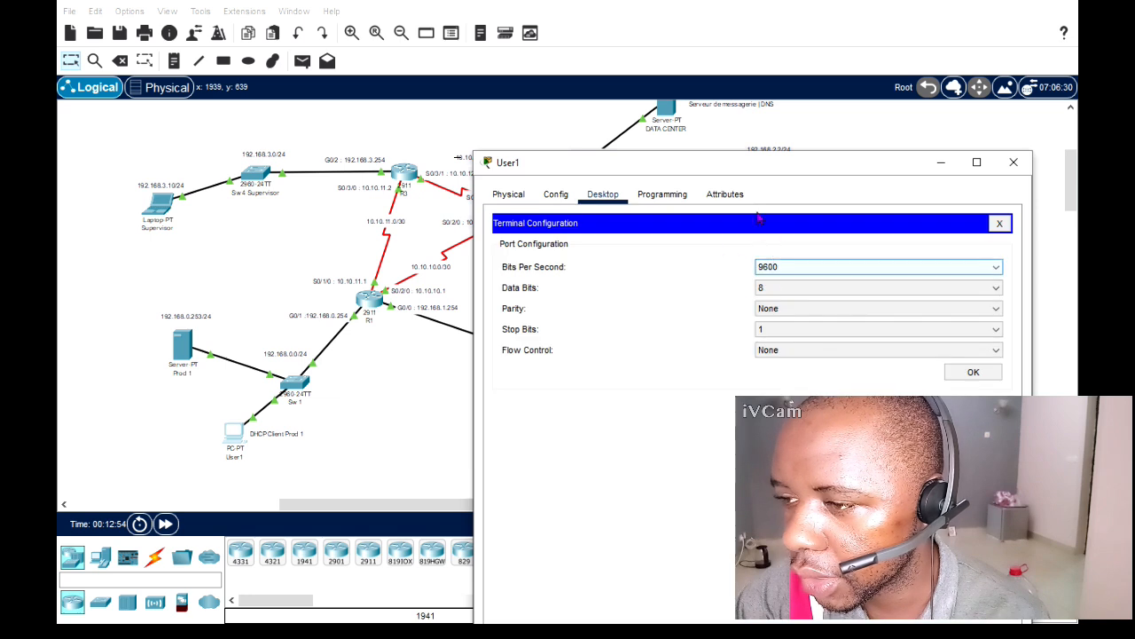
pyautogui.click(1000, 223)
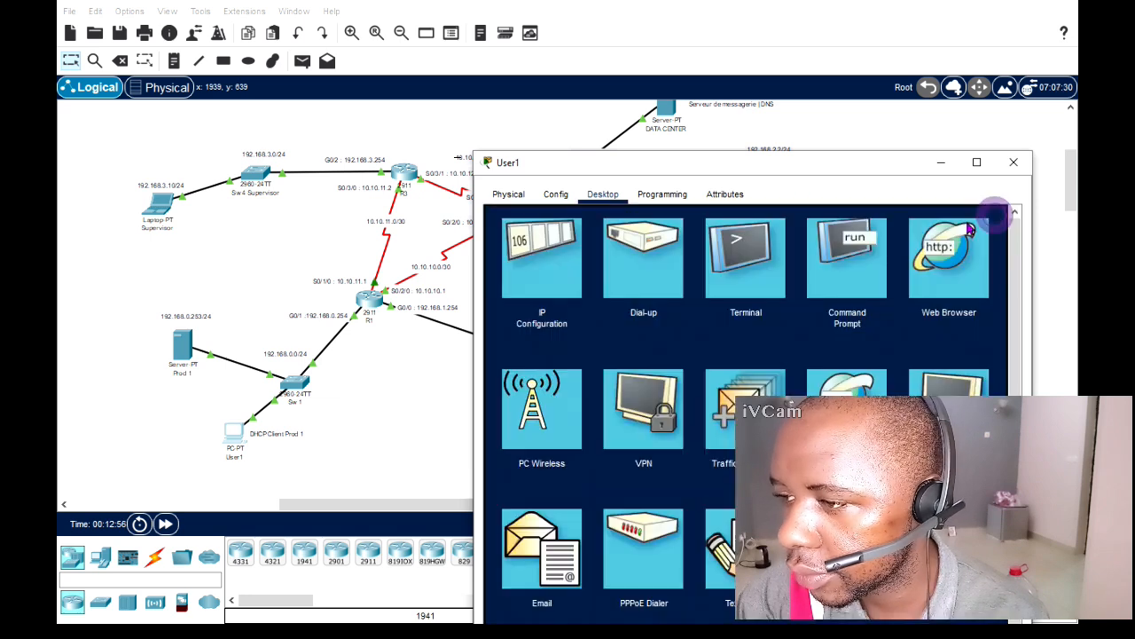
pyautogui.click(851, 266)
# Ping the data center server at 10.10.242.2 from User1 and keep its output in view
pyautogui.moveTo(699, 172); pyautogui.dragTo(632, 219)
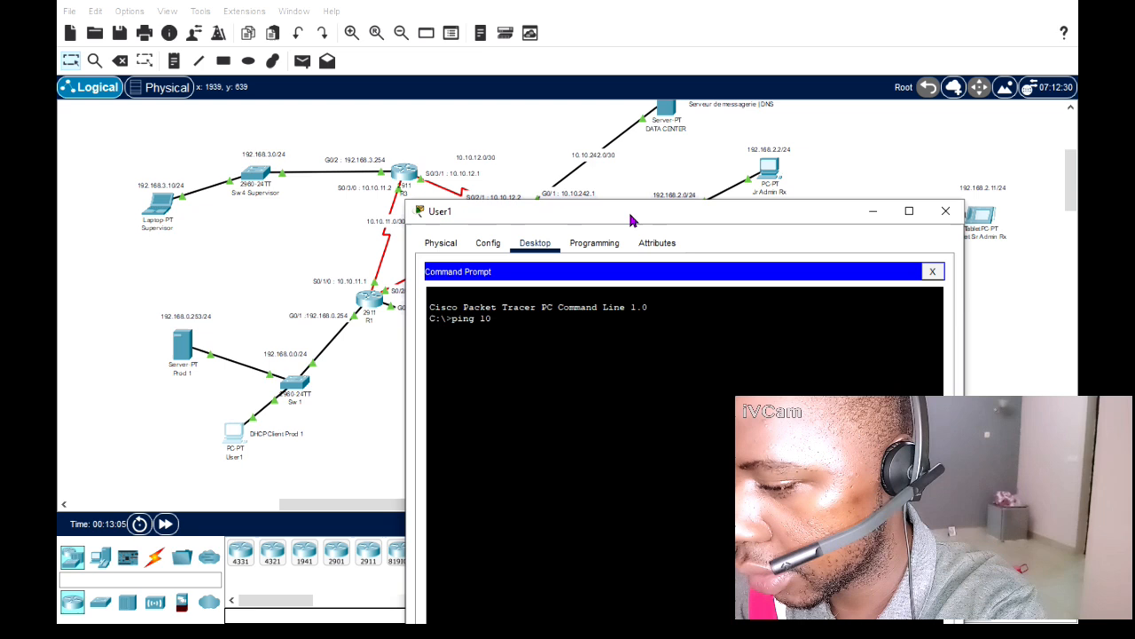
pyautogui.write('.')
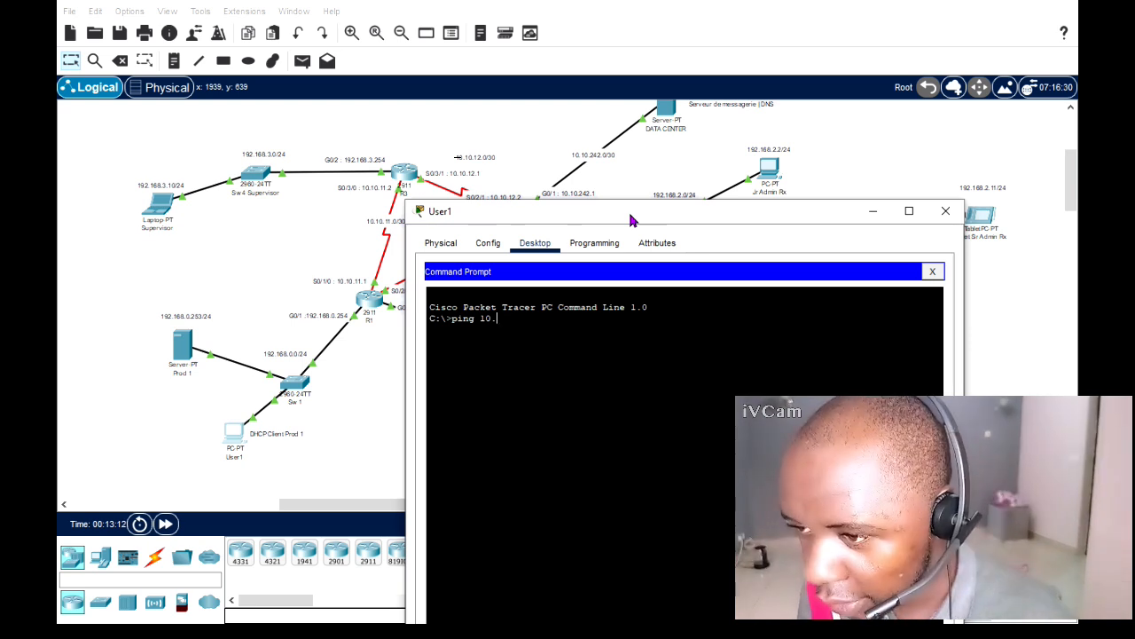
pyautogui.write('10.')
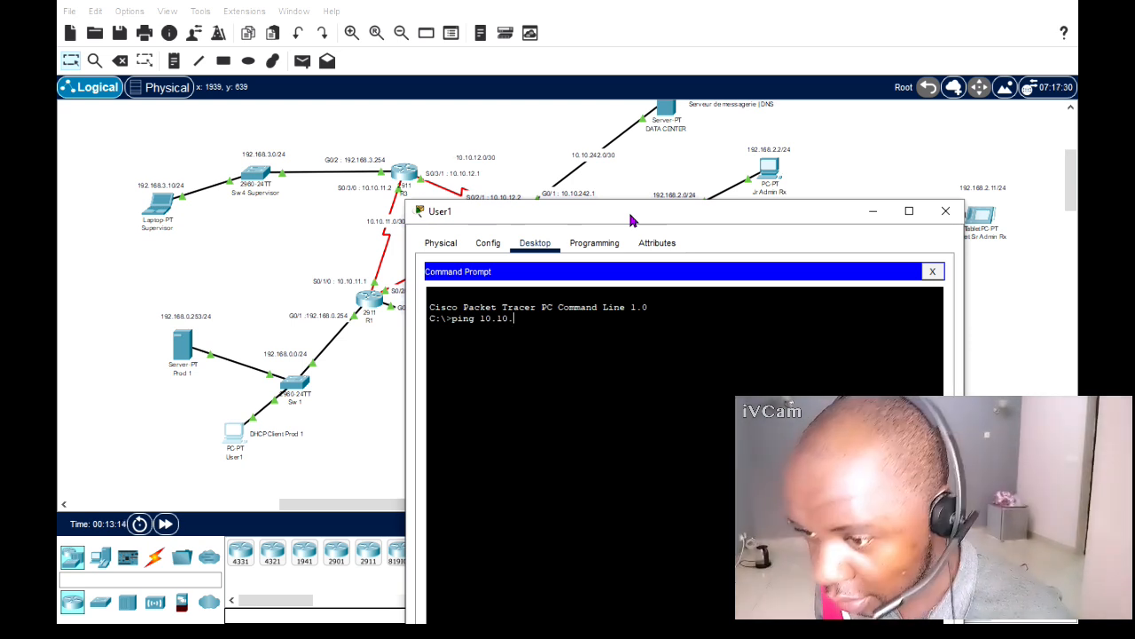
pyautogui.write('242')
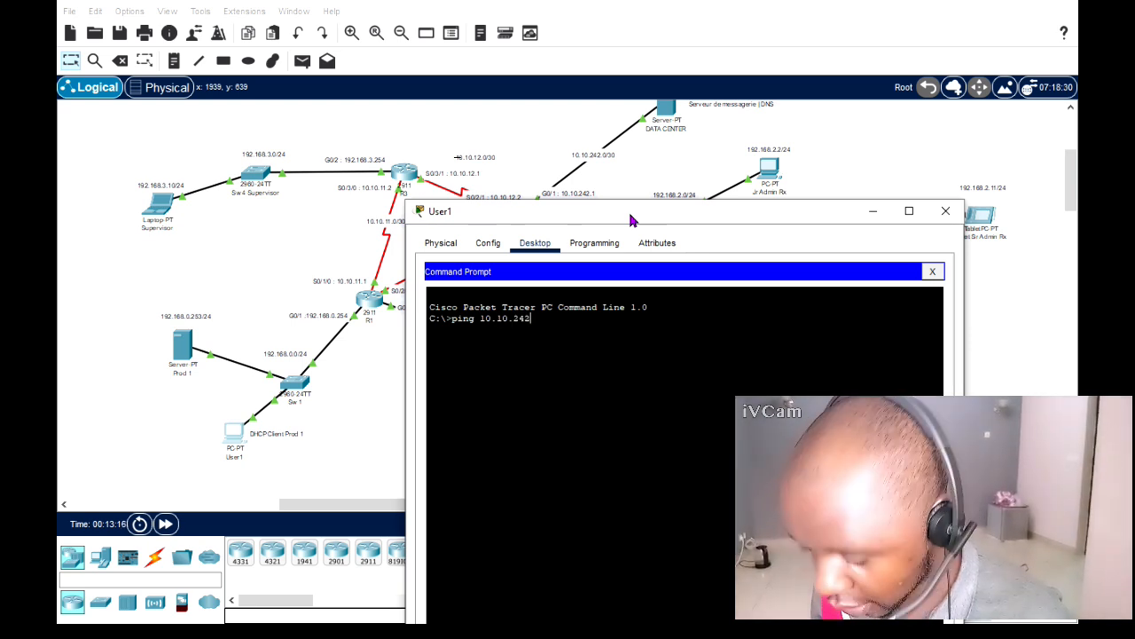
pyautogui.write('.')
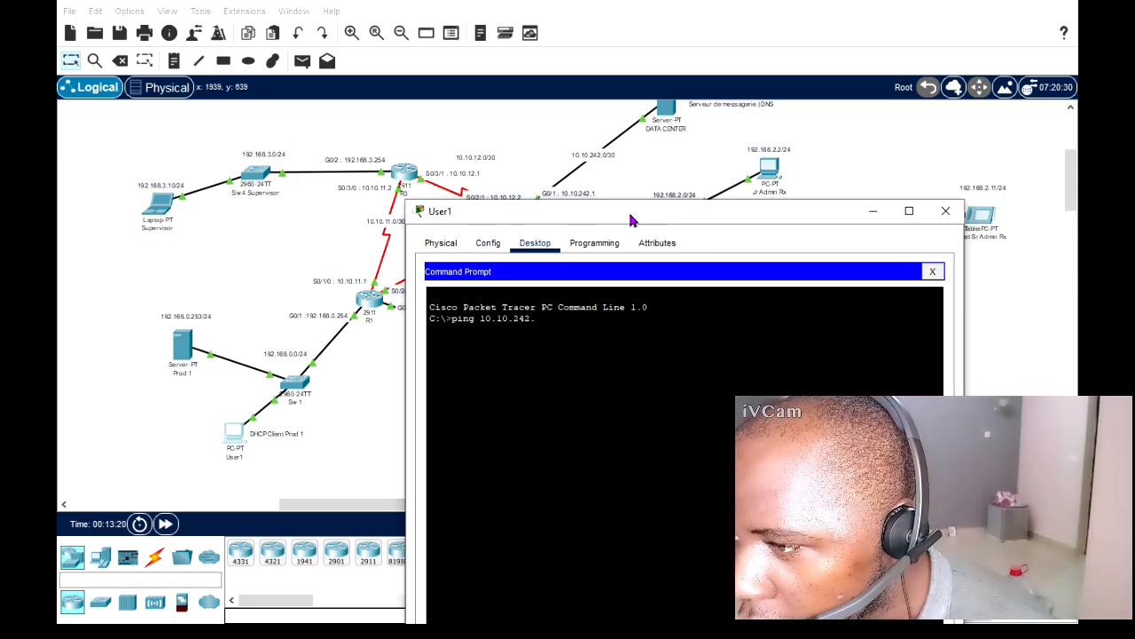
pyautogui.write('2')
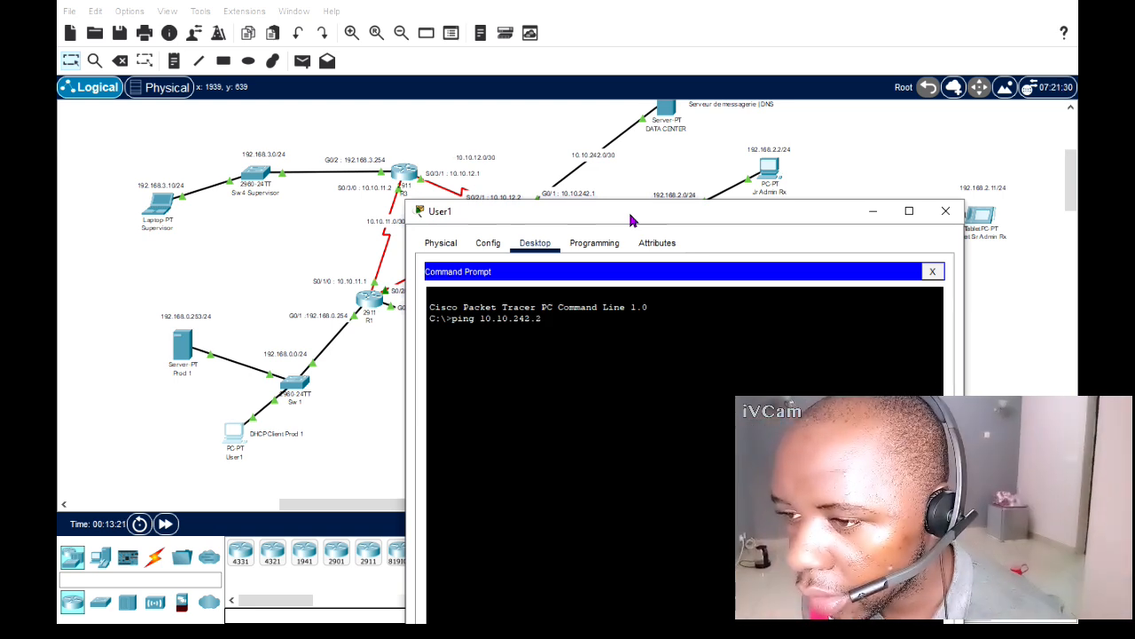
pyautogui.press('Return')
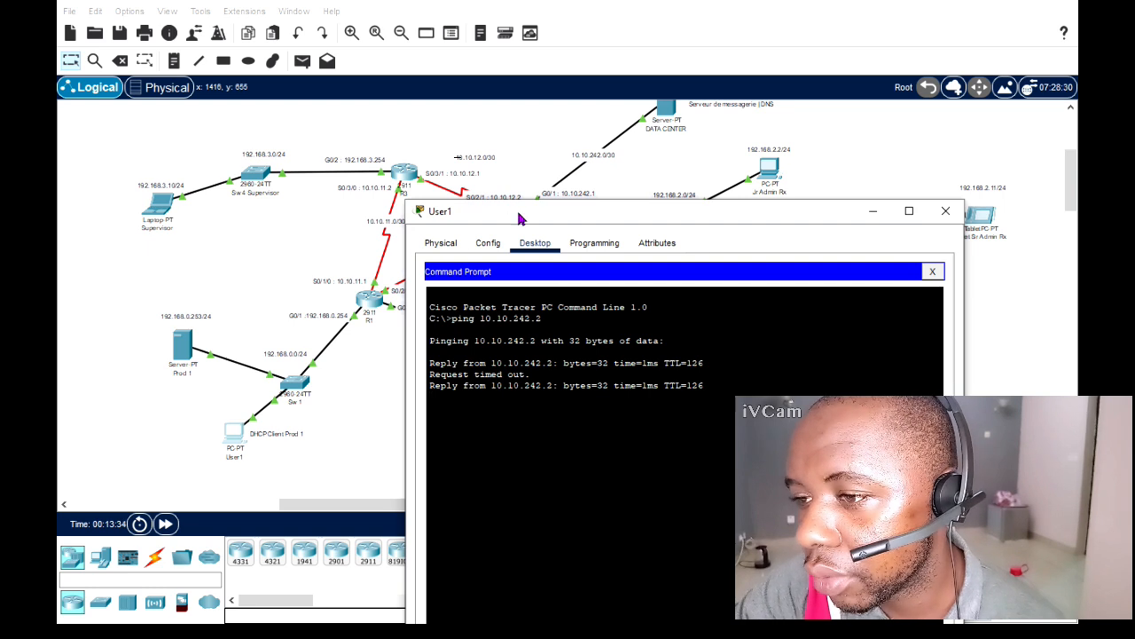
pyautogui.moveTo(518, 210); pyautogui.dragTo(635, 173)
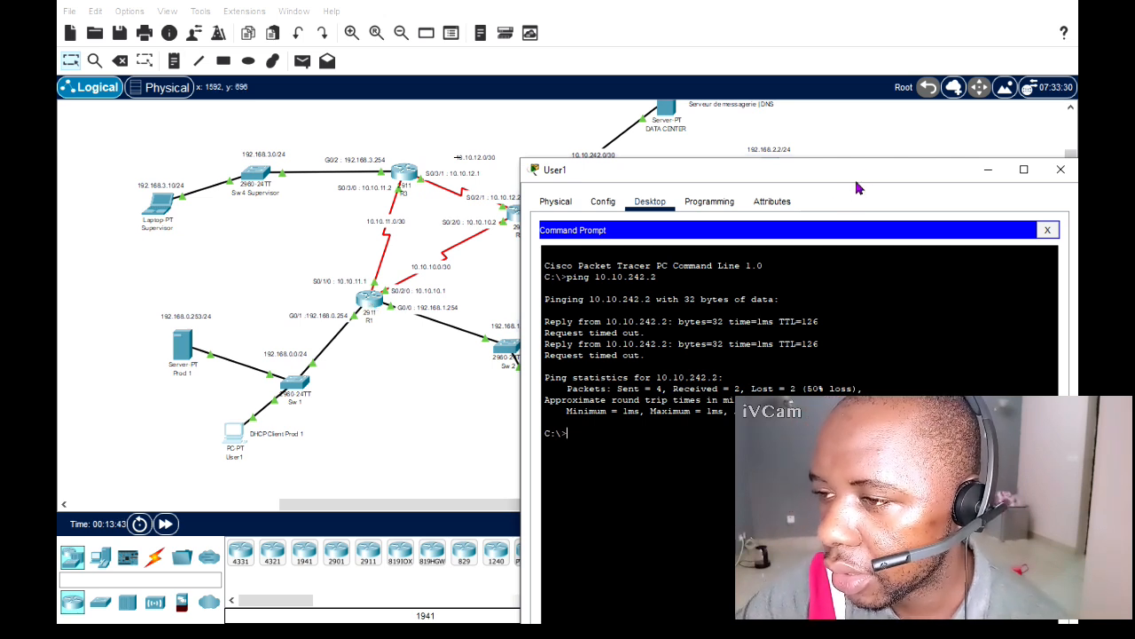
pyautogui.moveTo(862, 168); pyautogui.dragTo(817, 96)
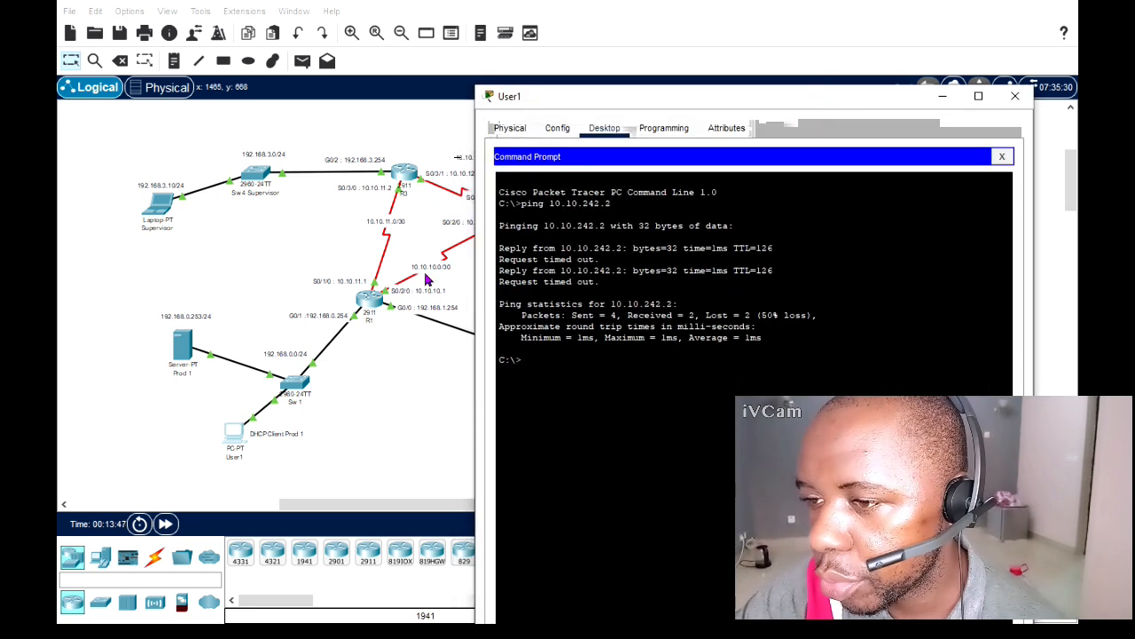
# Recall the previous command and run it as a continuous ping, ping -t 10.10.242.2
pyautogui.moveTo(713, 92); pyautogui.dragTo(789, 138)
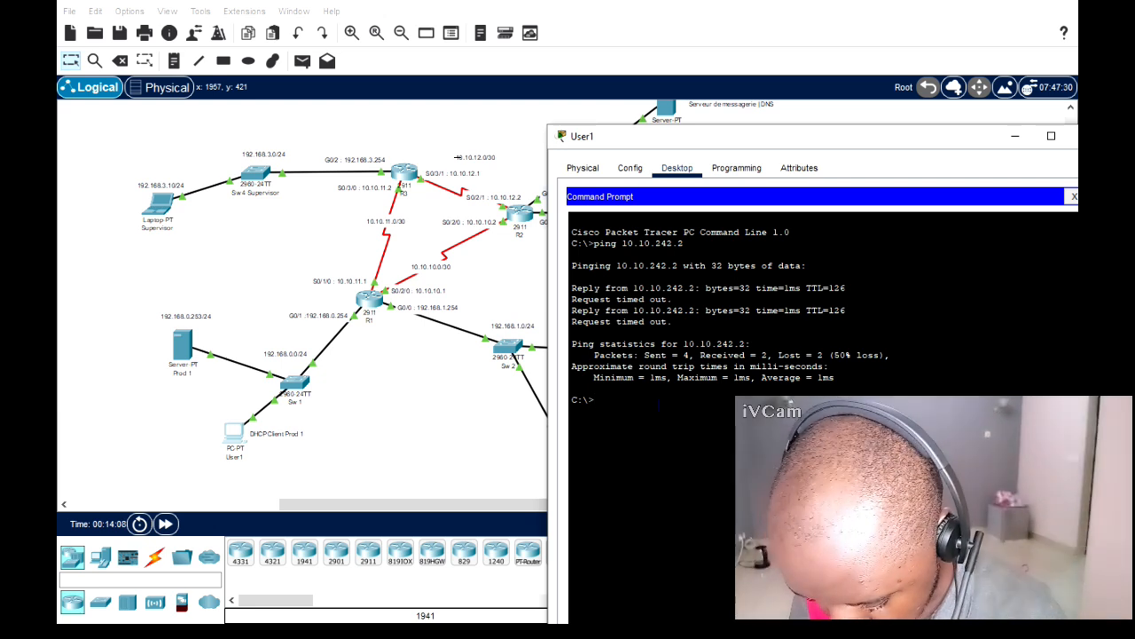
pyautogui.press('Up')
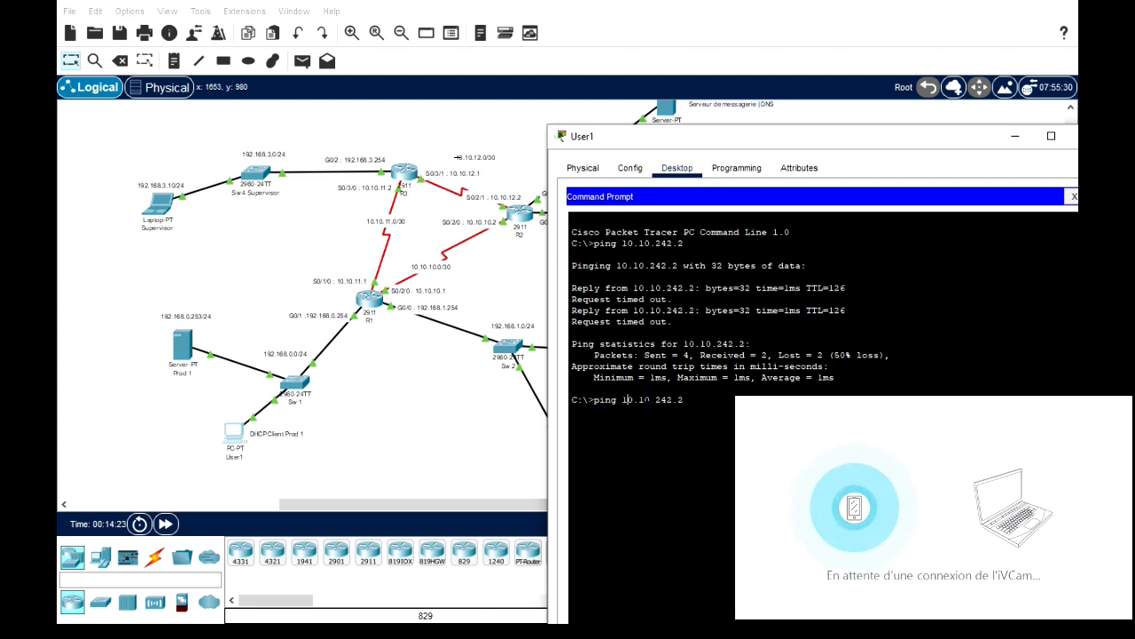
pyautogui.write('6')
pyautogui.press('BackSpace')
pyautogui.write('-t 10')
pyautogui.press('Return')
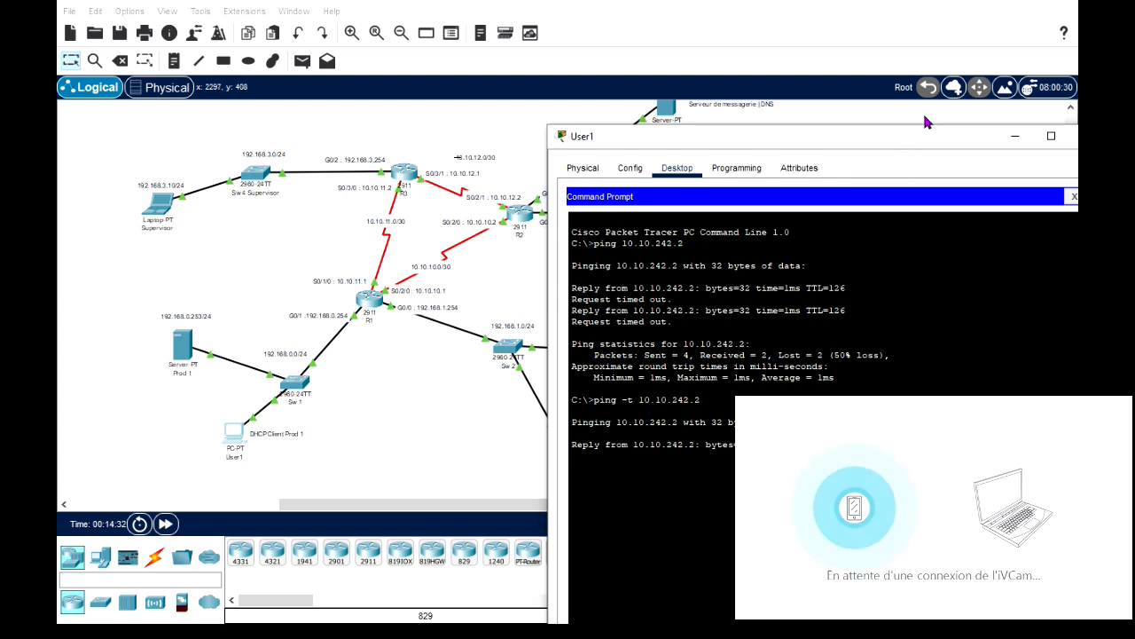
# Examine the continuous ping output on User1, moving the window for a fuller view, and close the User1 window
pyautogui.moveTo(864, 133); pyautogui.dragTo(848, 66)
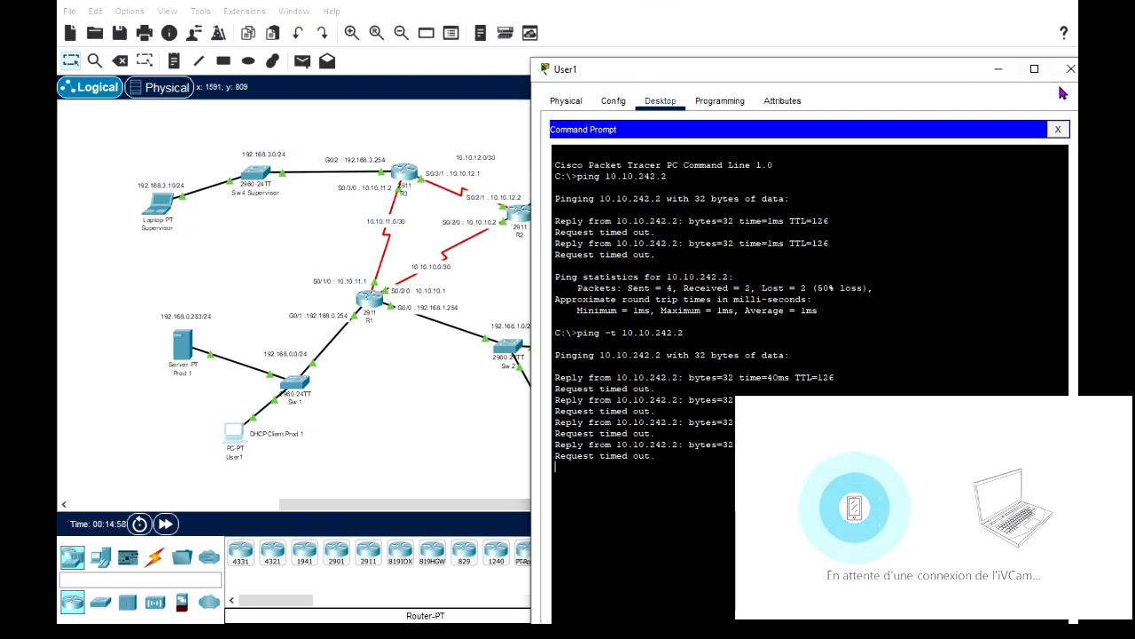
pyautogui.moveTo(918, 63); pyautogui.dragTo(855, 30)
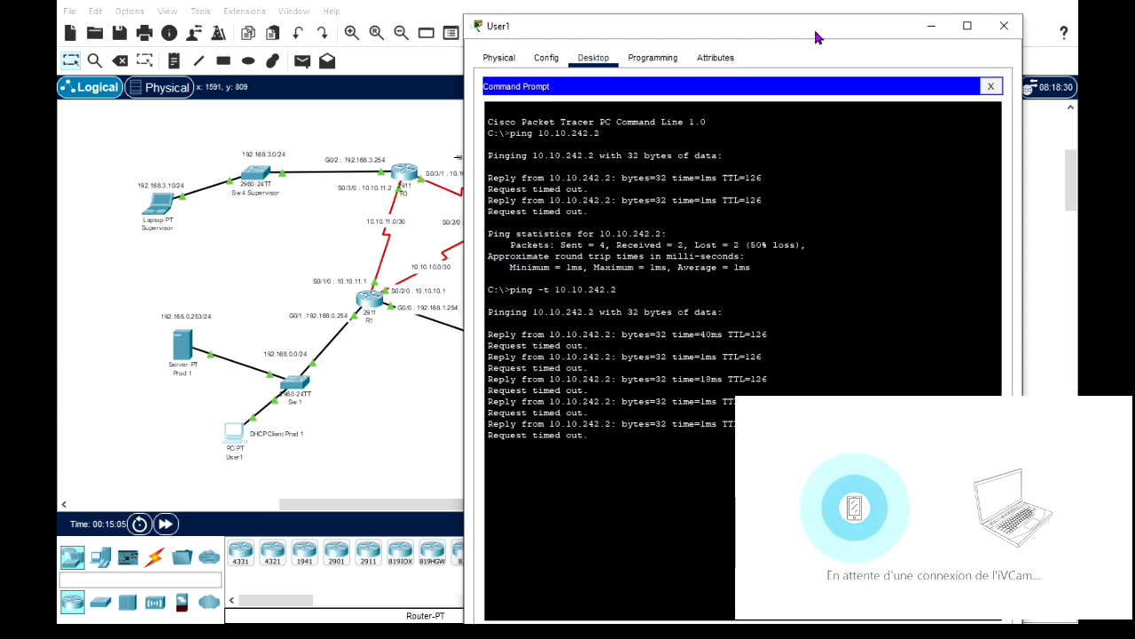
pyautogui.moveTo(815, 30); pyautogui.dragTo(817, 17)
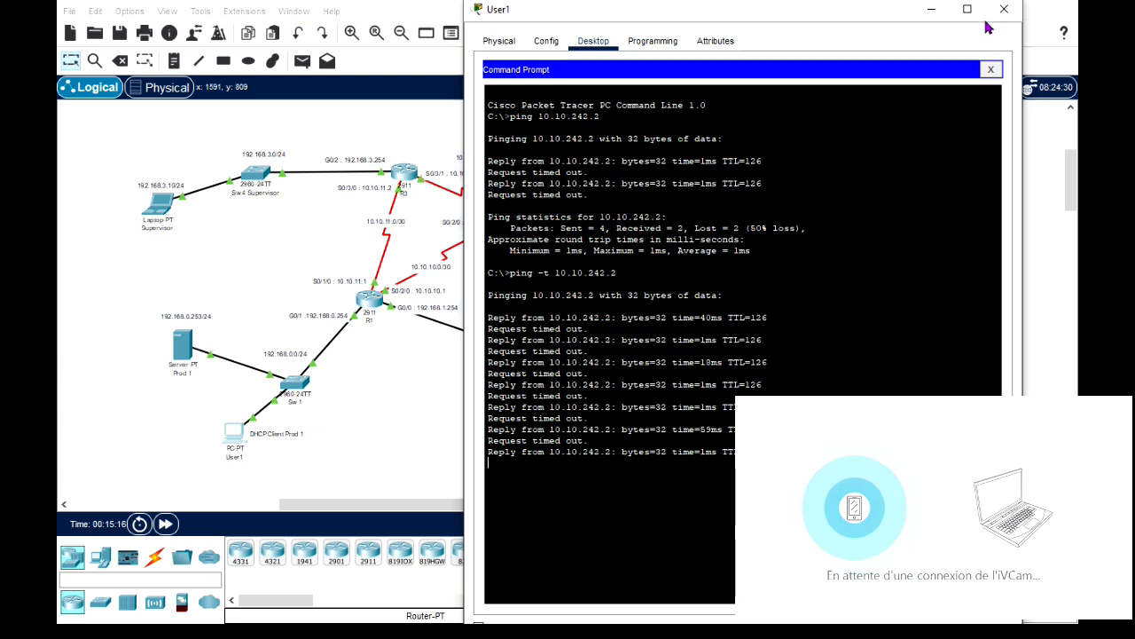
pyautogui.click(999, 17)
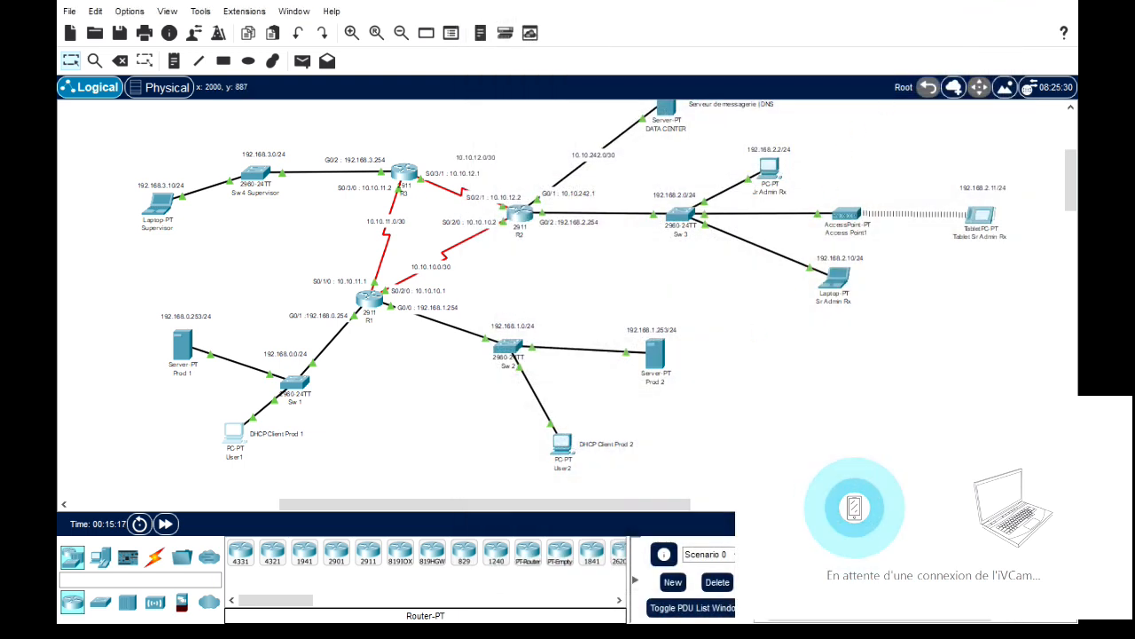